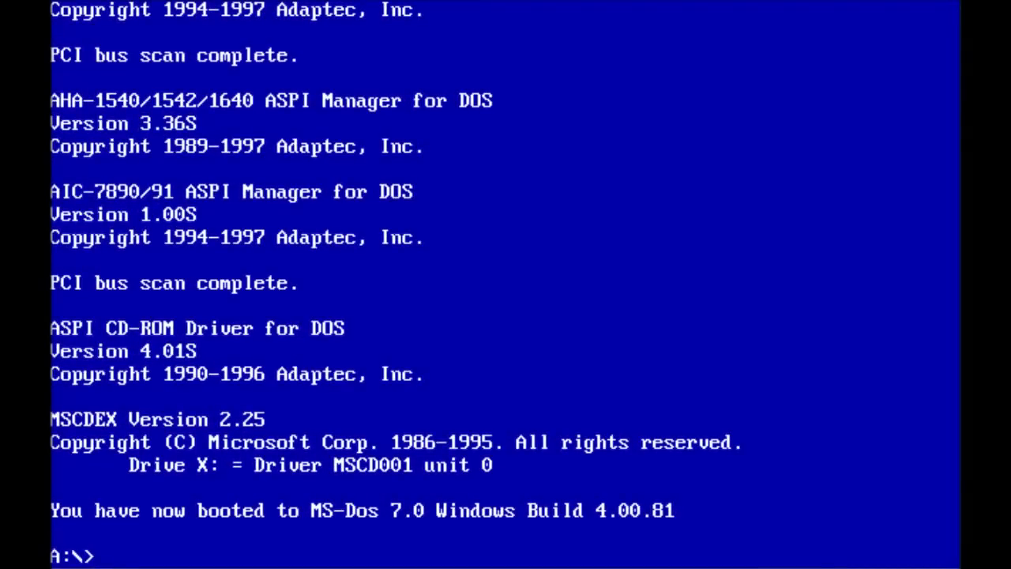
# Step: Switch to CD drive X:, list its files with dir, and run setup.exe
pyautogui.write('X:')
pyautogui.press('Return')
pyautogui.write('d')
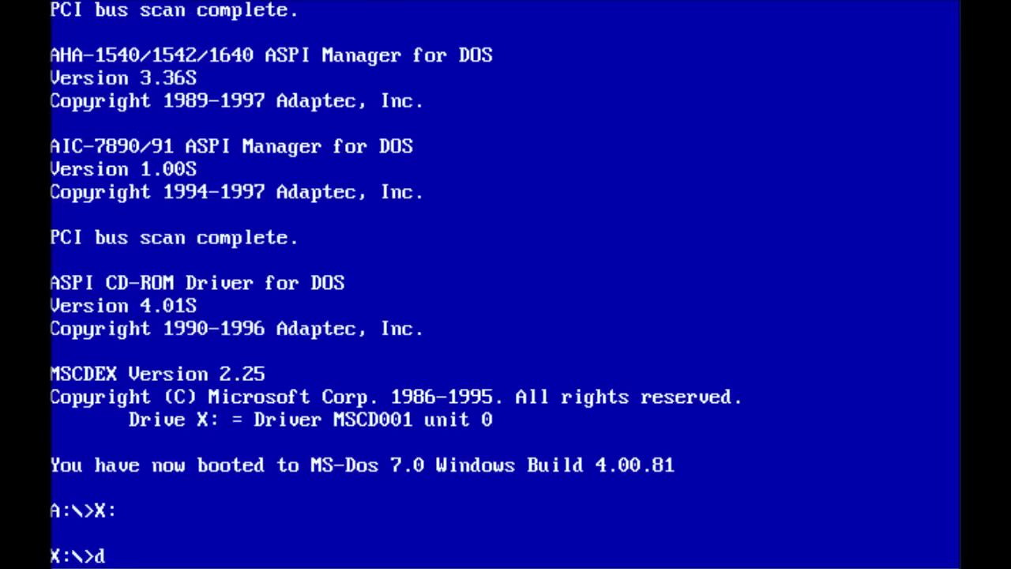
pyautogui.write('ir')
pyautogui.press('Return')
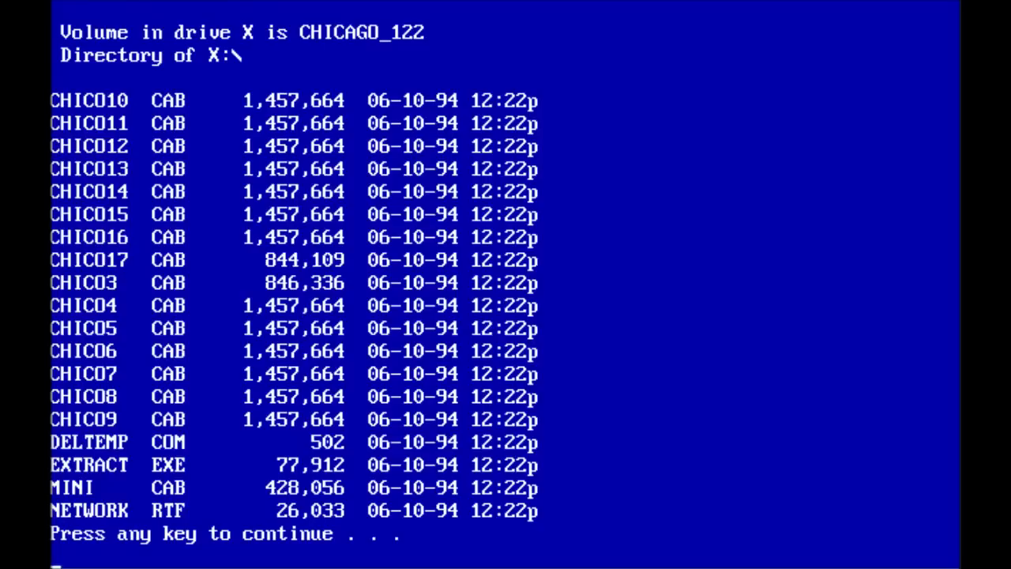
pyautogui.press('space')
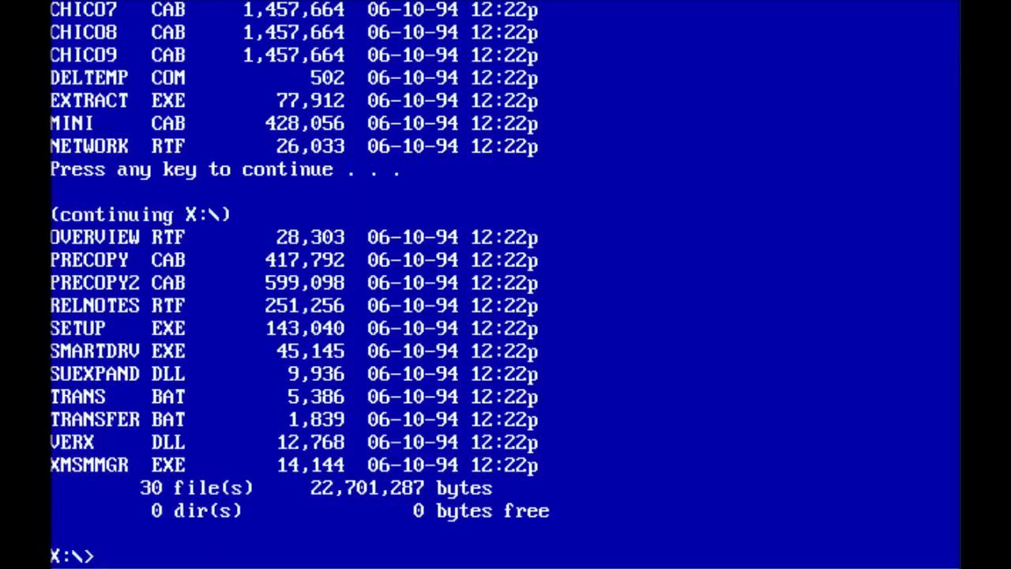
pyautogui.write('setup')
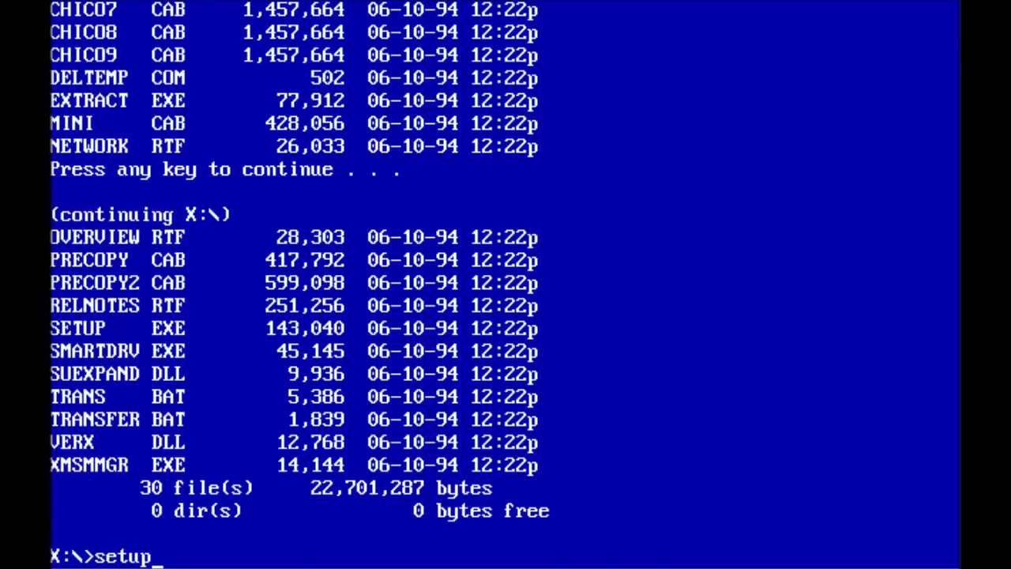
pyautogui.write('.exe')
pyautogui.press('Return')
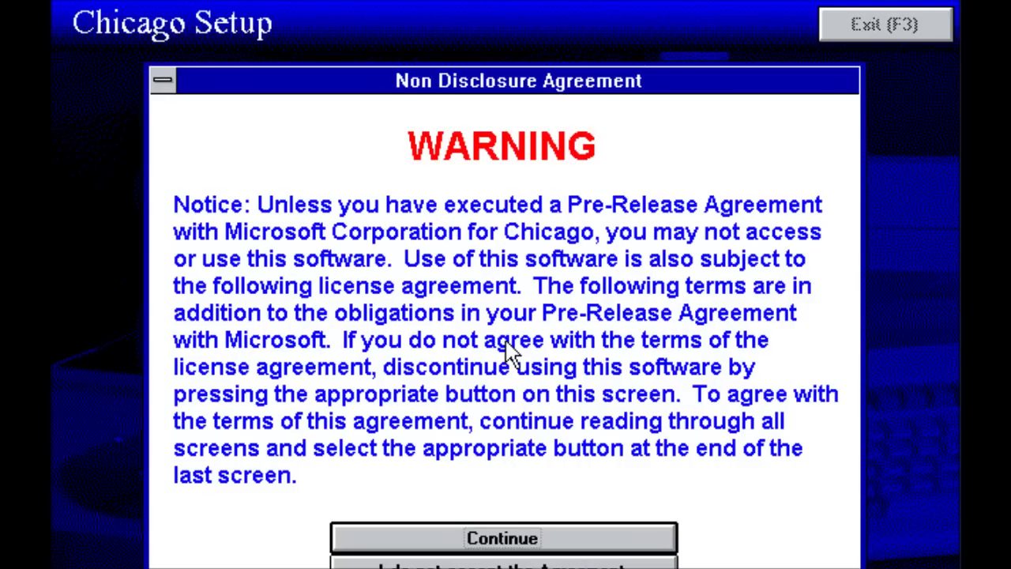
# Step: Page through and accept the pre-release non-disclosure agreement
pyautogui.click(431, 543)
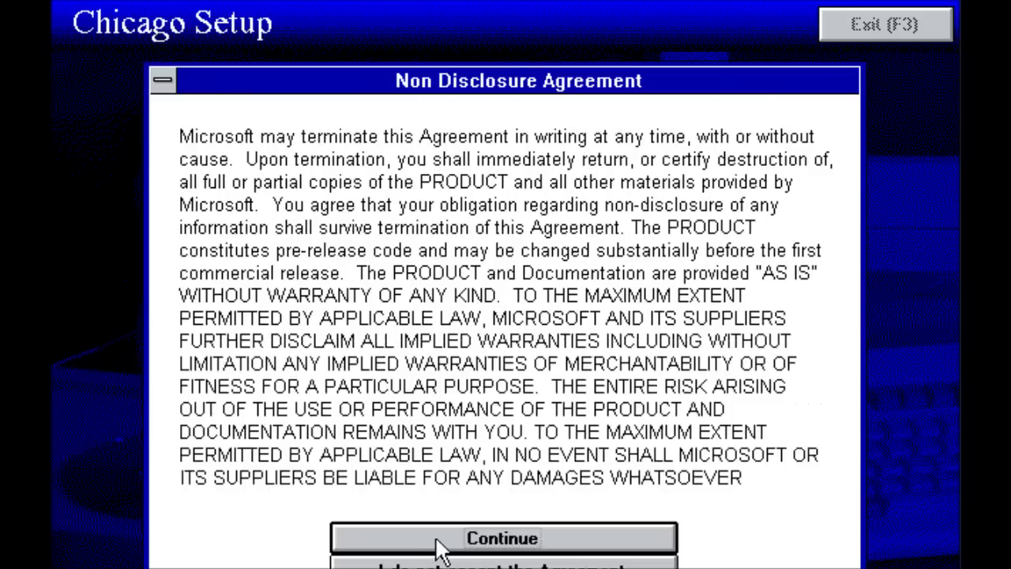
pyautogui.click(437, 540)
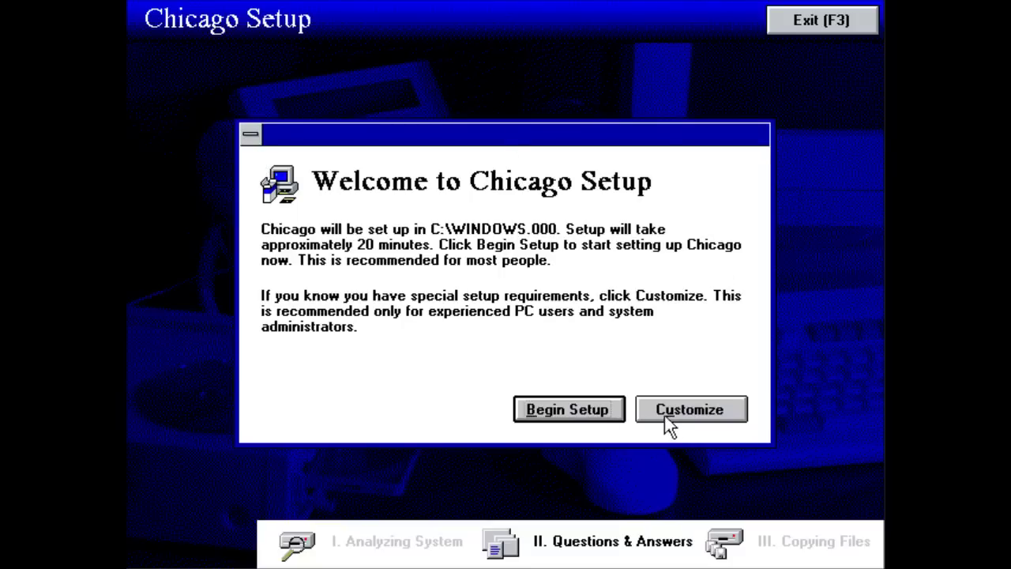
# Step: Submit the user information, dismiss the details warning, and confirm the details are correct
pyautogui.click(555, 417)
pyautogui.click(521, 447)
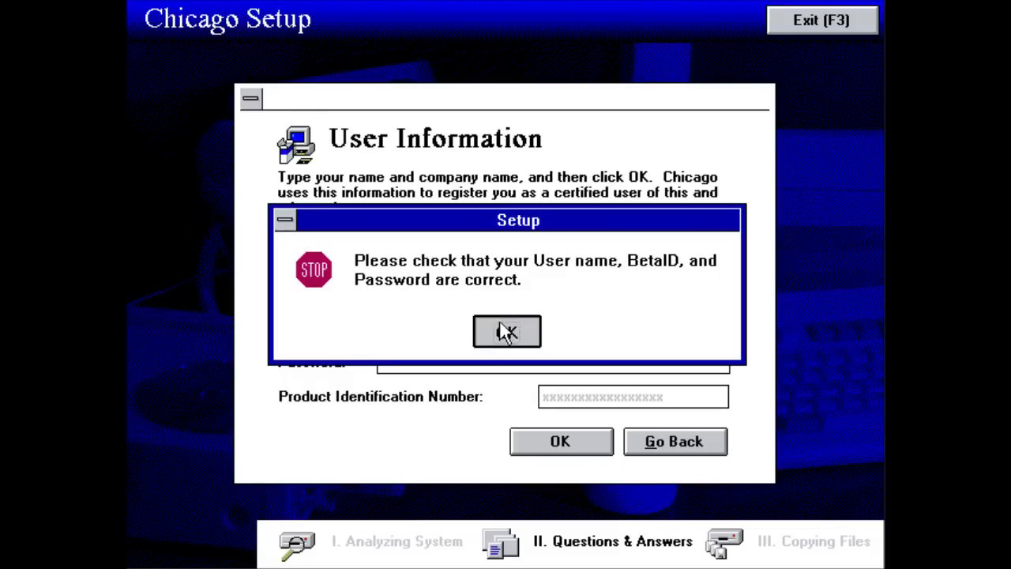
pyautogui.click(506, 332)
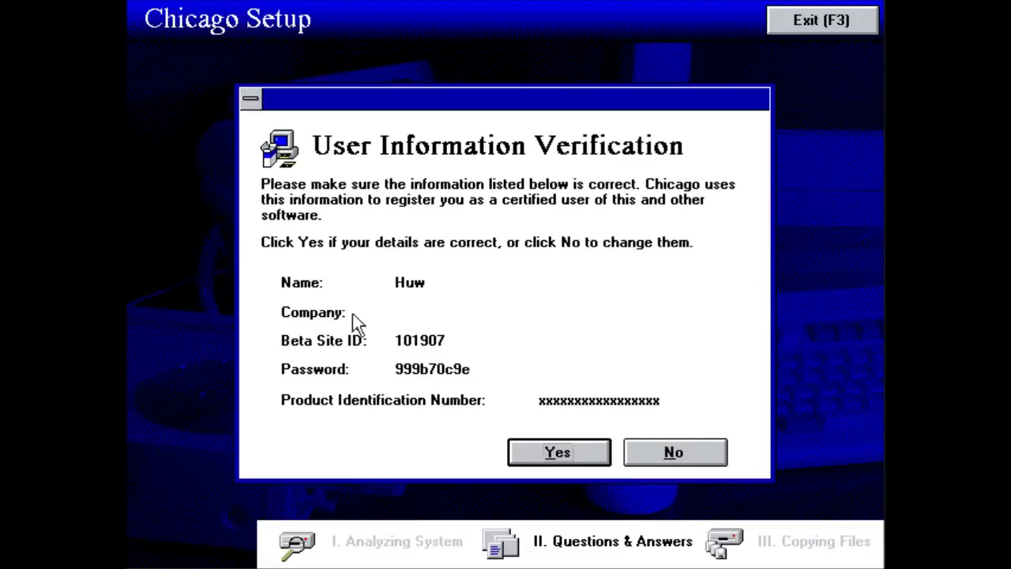
pyautogui.click(544, 464)
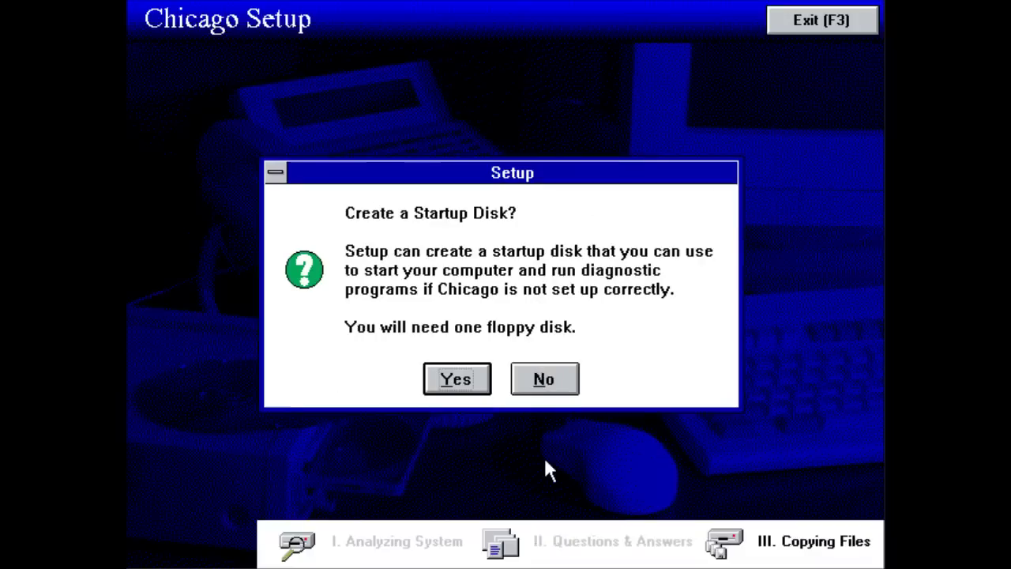
# Step: Decline creating a startup disk so Setup copies files and restarts
pyautogui.click(542, 380)
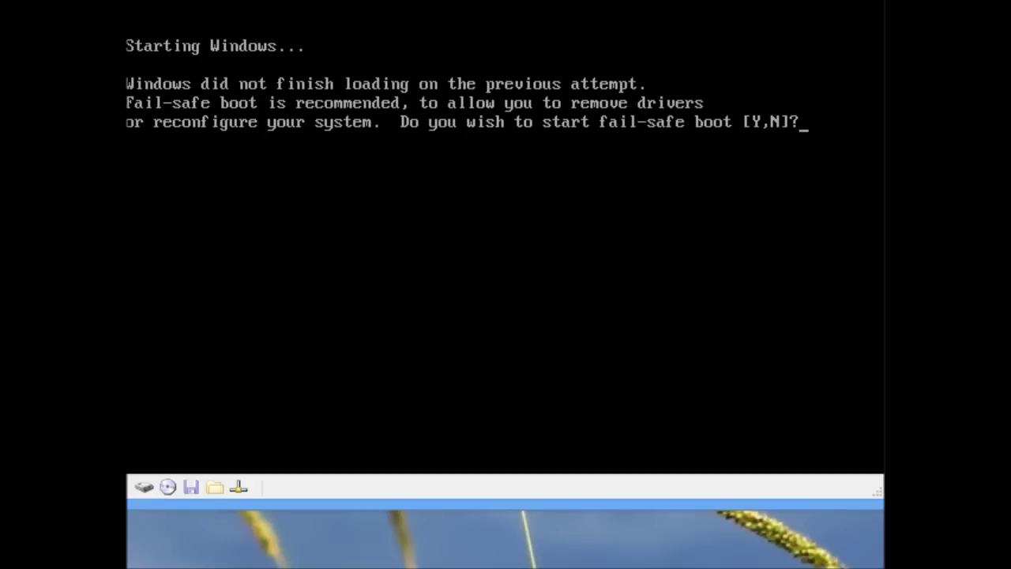
# Step: Answer Y to start in fail-safe boot
pyautogui.press('y')
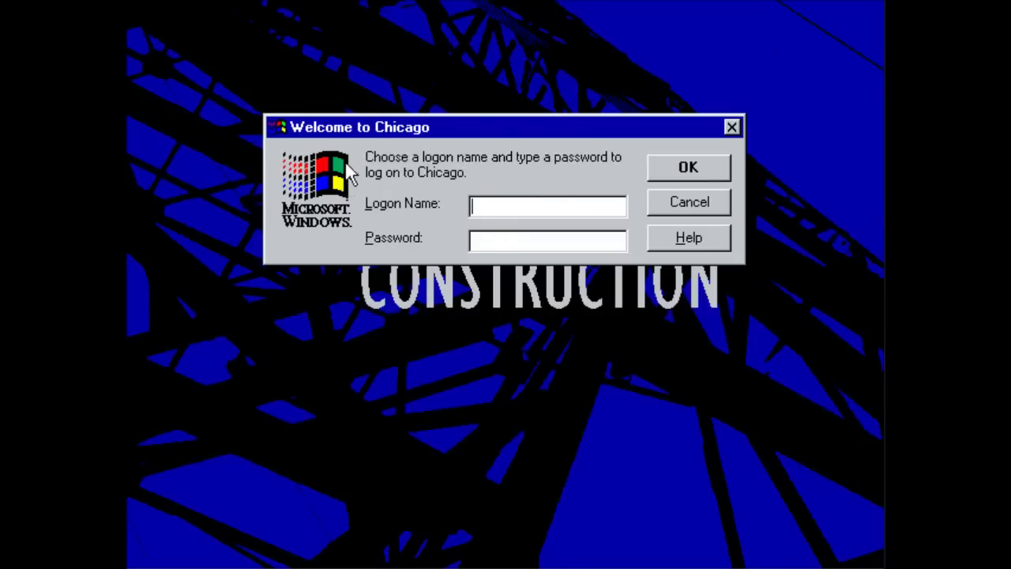
# Step: Log on with empty name and password, create the password list, and skip modem and printer setup
pyautogui.click(667, 170)
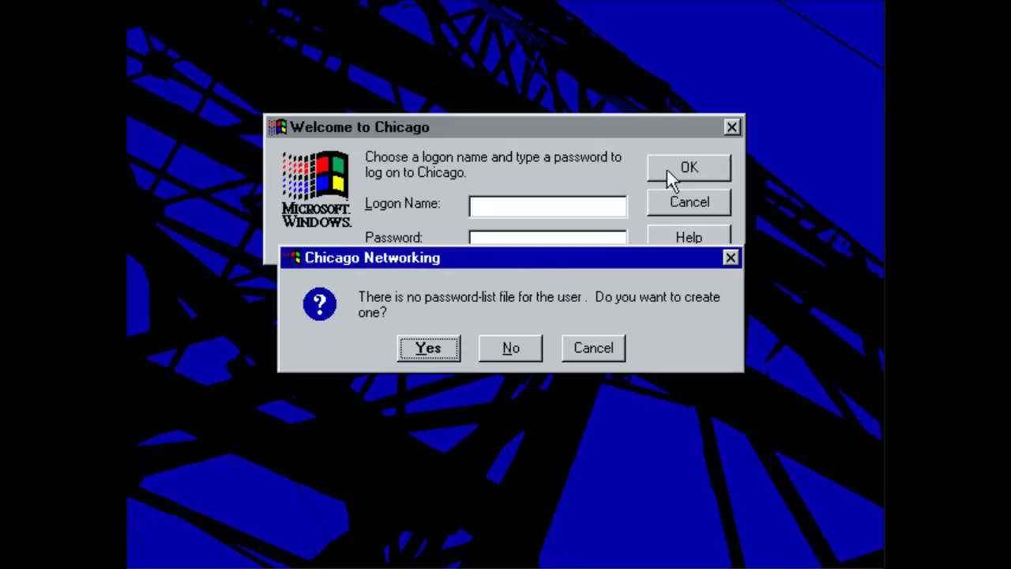
pyautogui.click(445, 353)
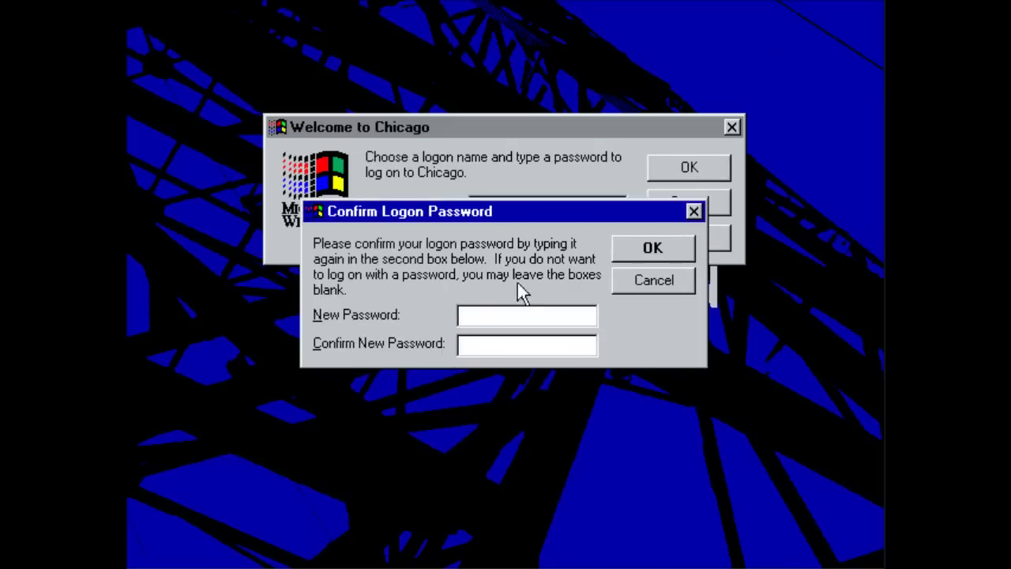
pyautogui.click(637, 250)
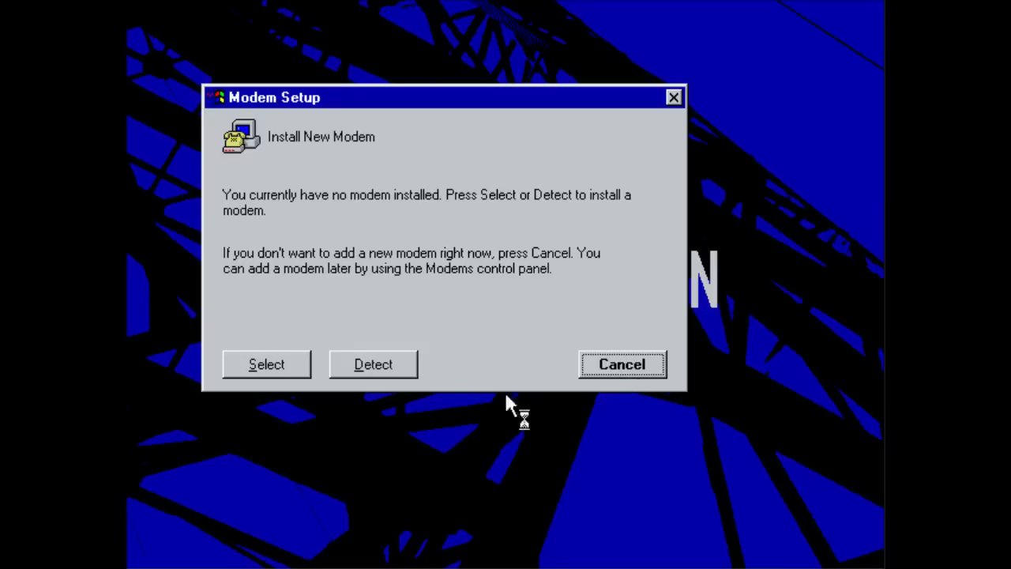
pyautogui.press('Return')
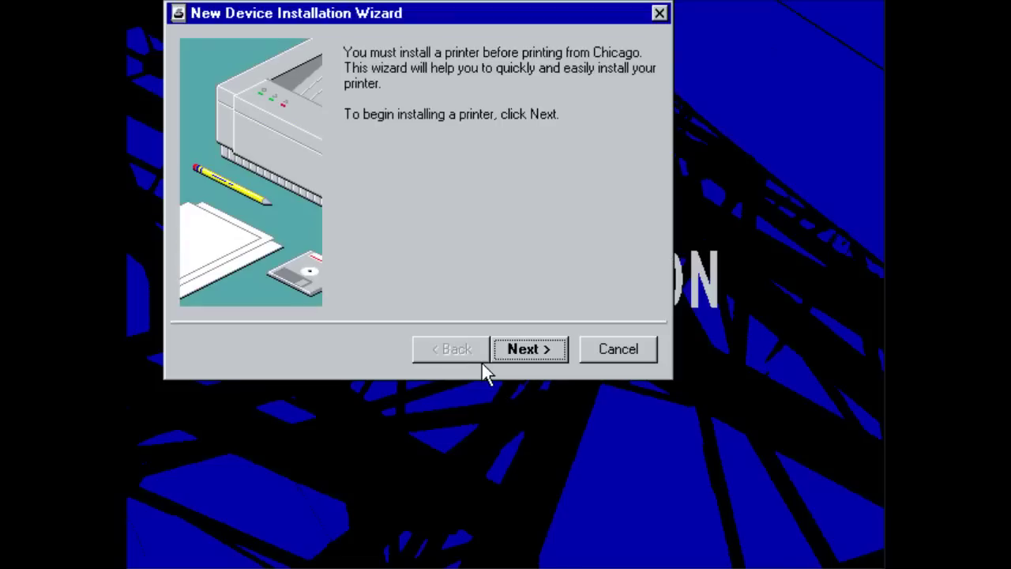
pyautogui.click(624, 359)
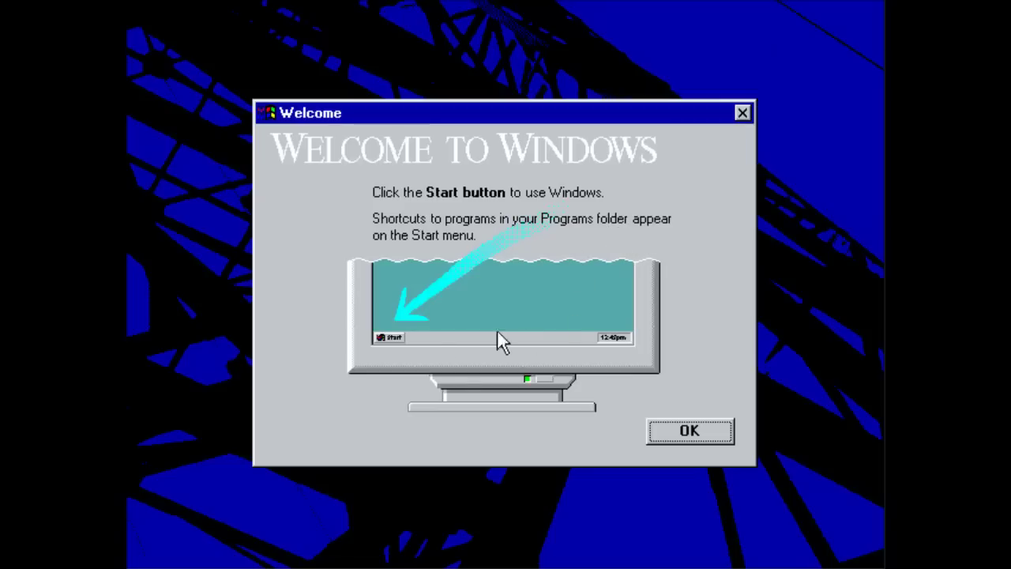
# Step: Close the Welcome screen and skip the Remote Access network driver
pyautogui.click(691, 428)
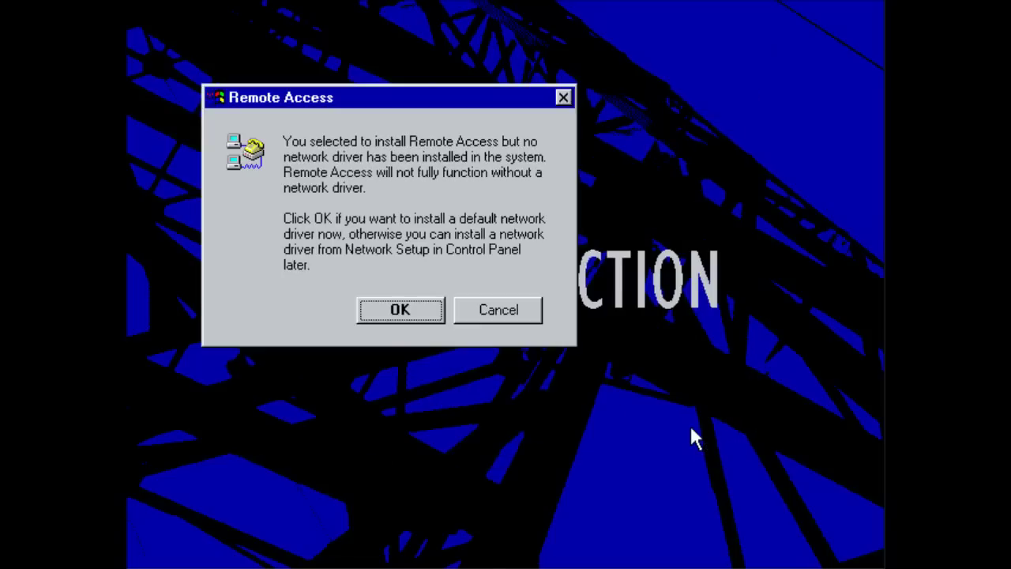
pyautogui.click(489, 306)
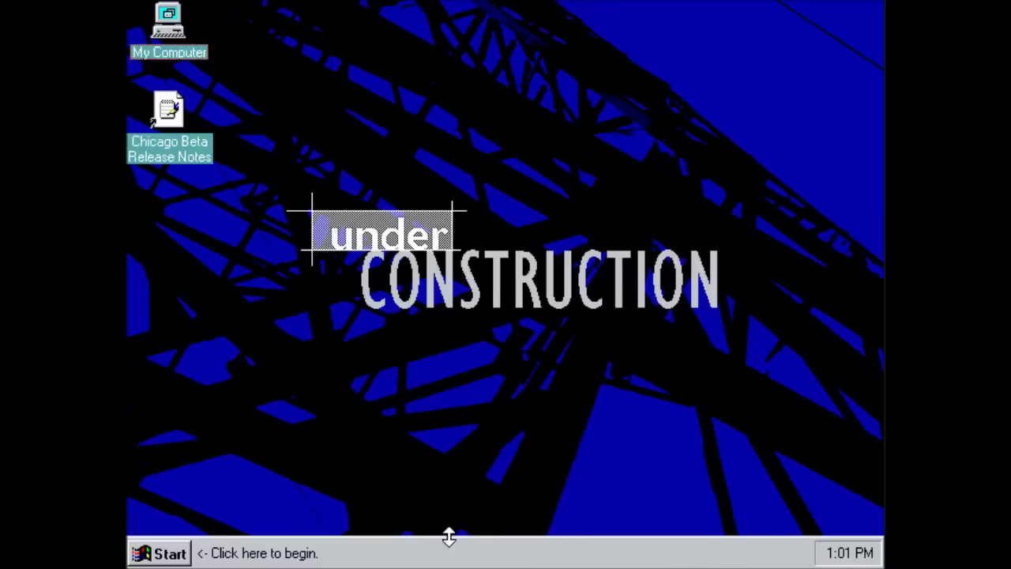
# Step: Move the taskbar to the right edge, open and close Calculator, then show Accessories Games
pyautogui.moveTo(607, 549)
pyautogui.mouseDown()
pyautogui.moveTo(805, 398)
pyautogui.moveTo(758, 548)
pyautogui.mouseUp()
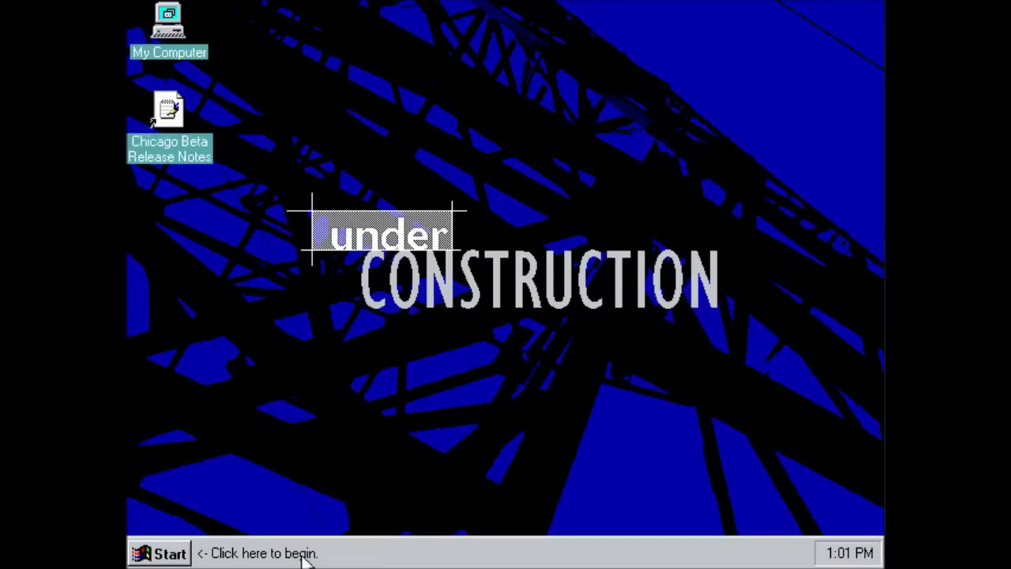
pyautogui.click(158, 553)
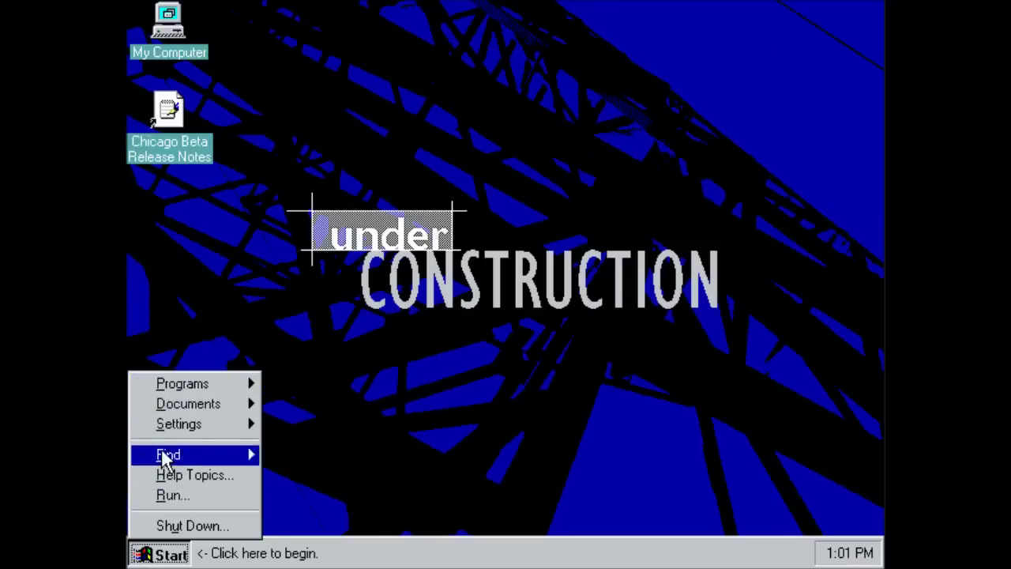
pyautogui.moveTo(182, 384)
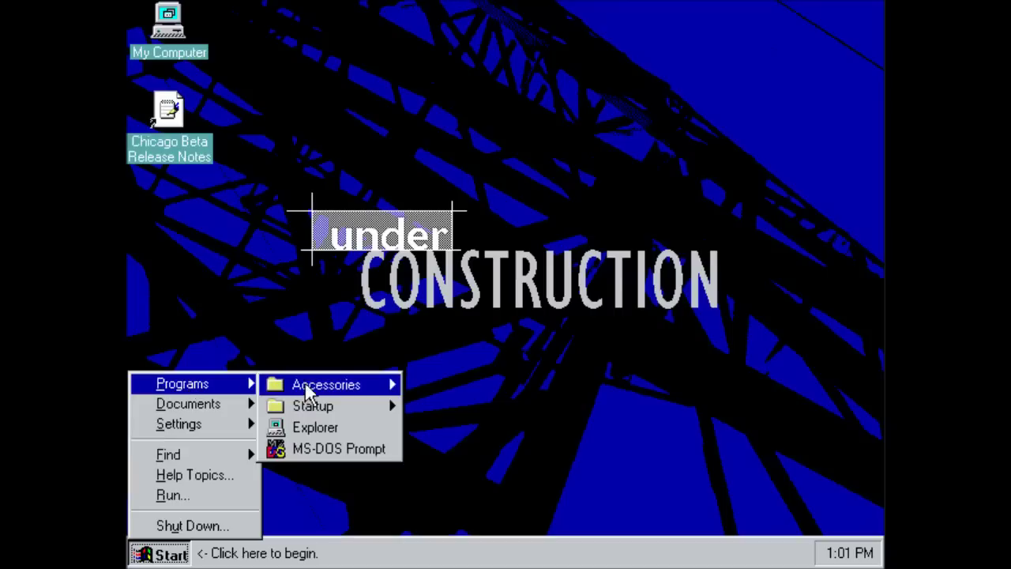
pyautogui.moveTo(326, 385)
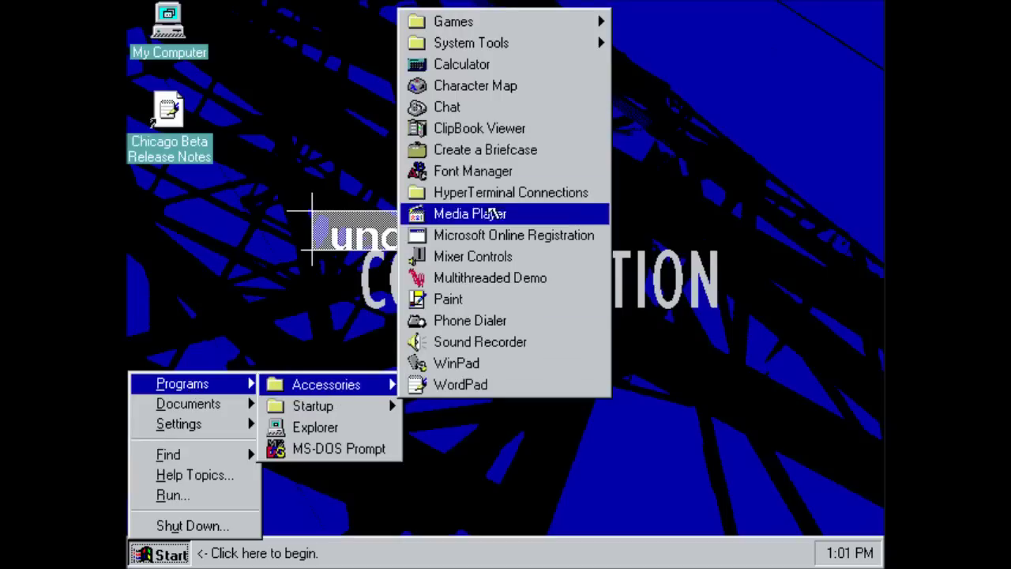
pyautogui.click(492, 67)
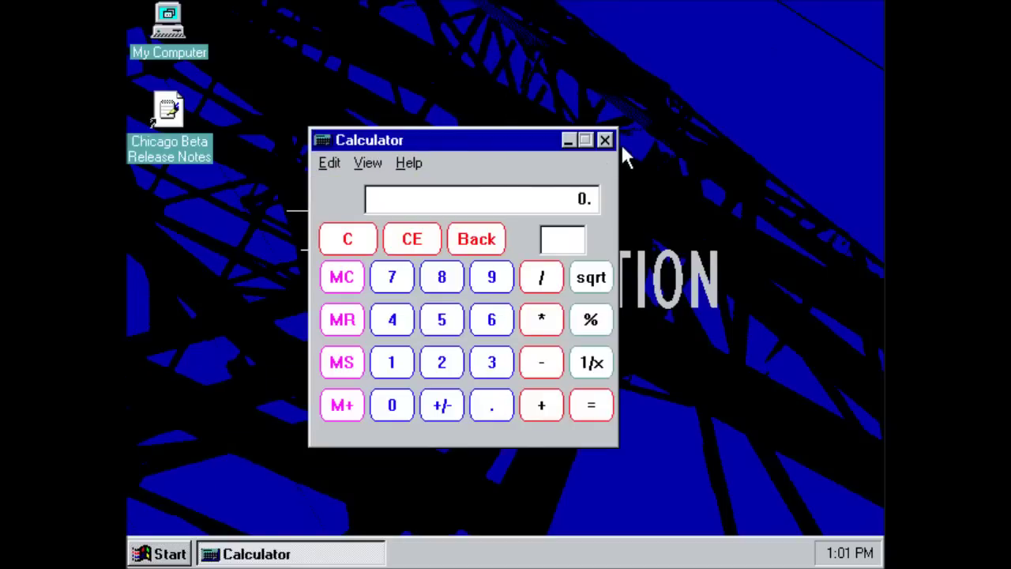
pyautogui.click(606, 141)
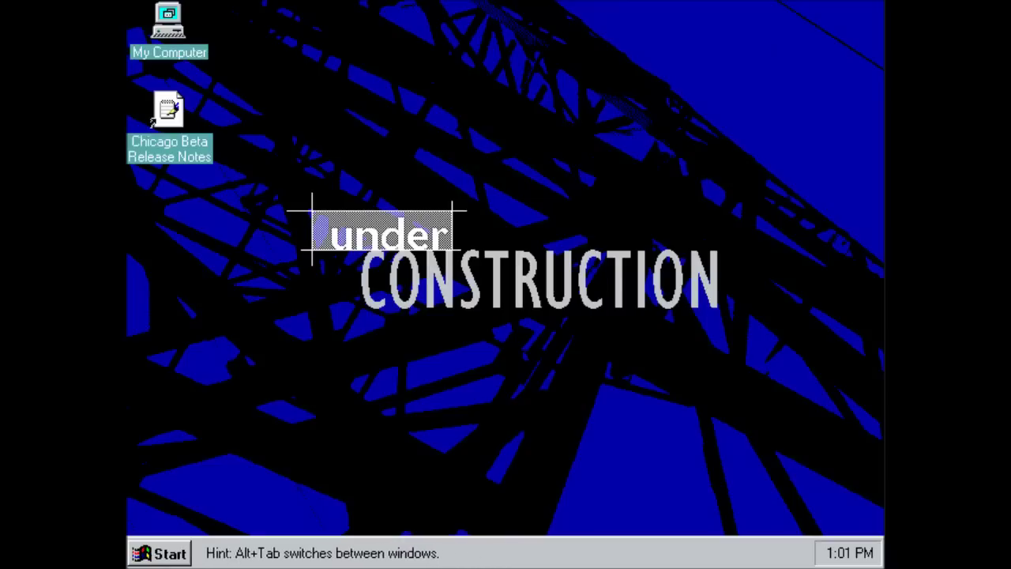
pyautogui.click(161, 553)
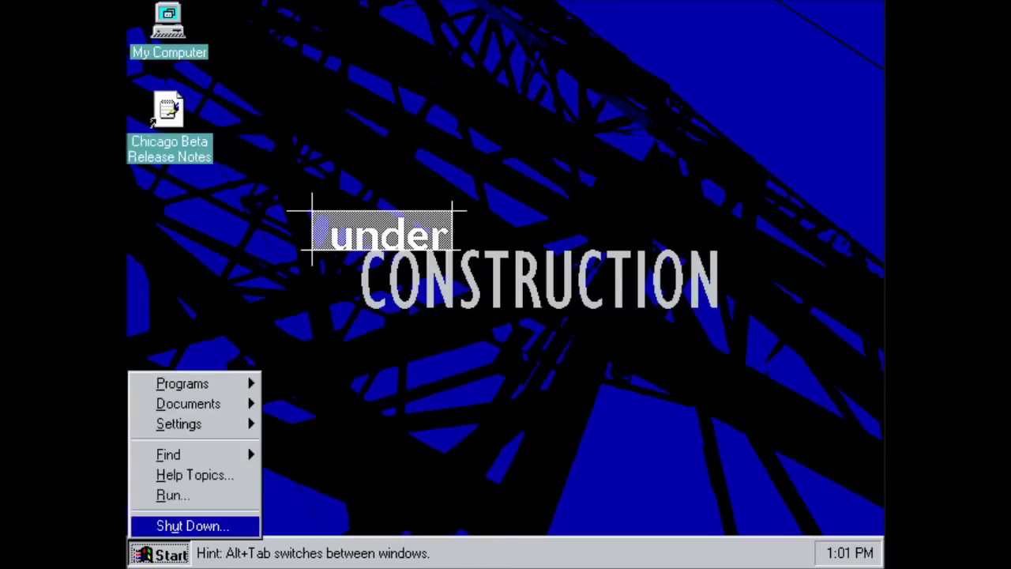
pyautogui.moveTo(327, 385)
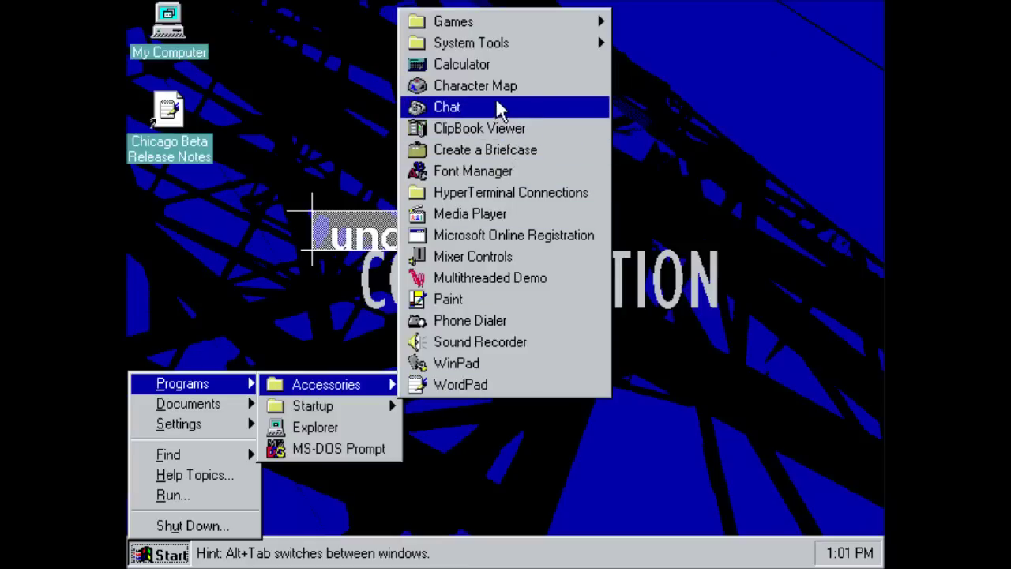
pyautogui.moveTo(506, 21)
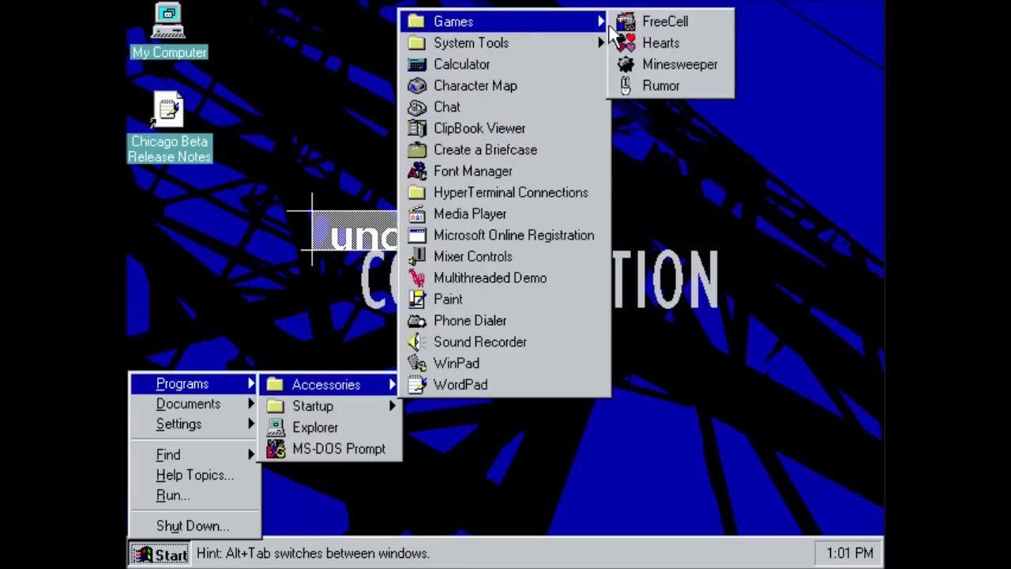
# Step: Start hosting a party line in Rumor, then dismiss the netdde error to exit
pyautogui.click(660, 85)
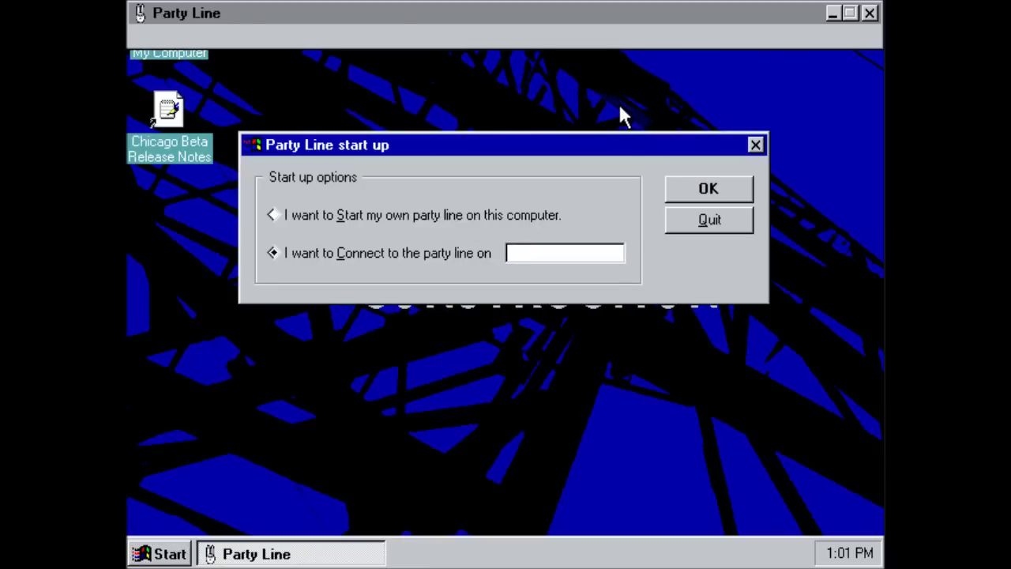
pyautogui.click(448, 216)
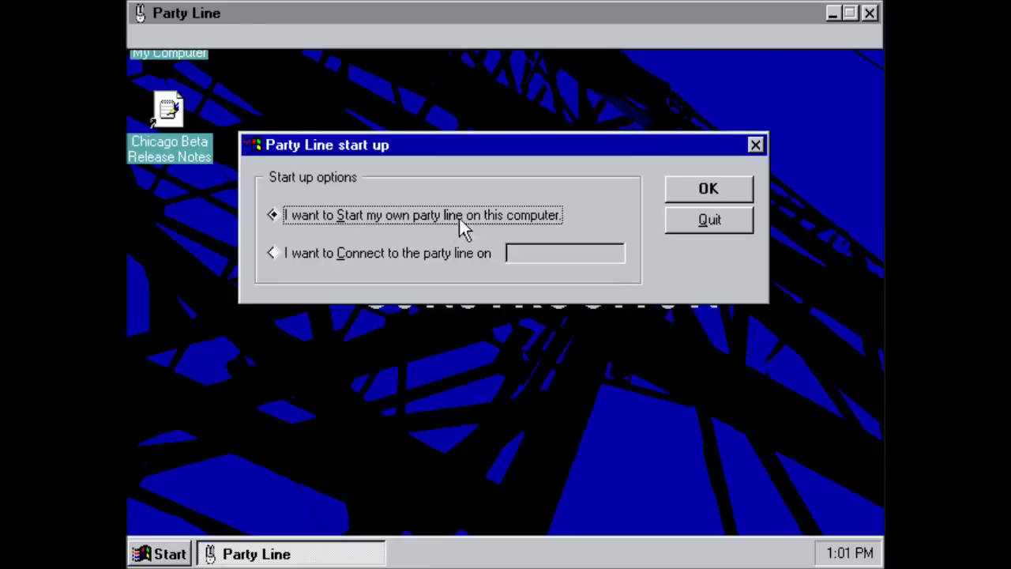
pyautogui.click(686, 196)
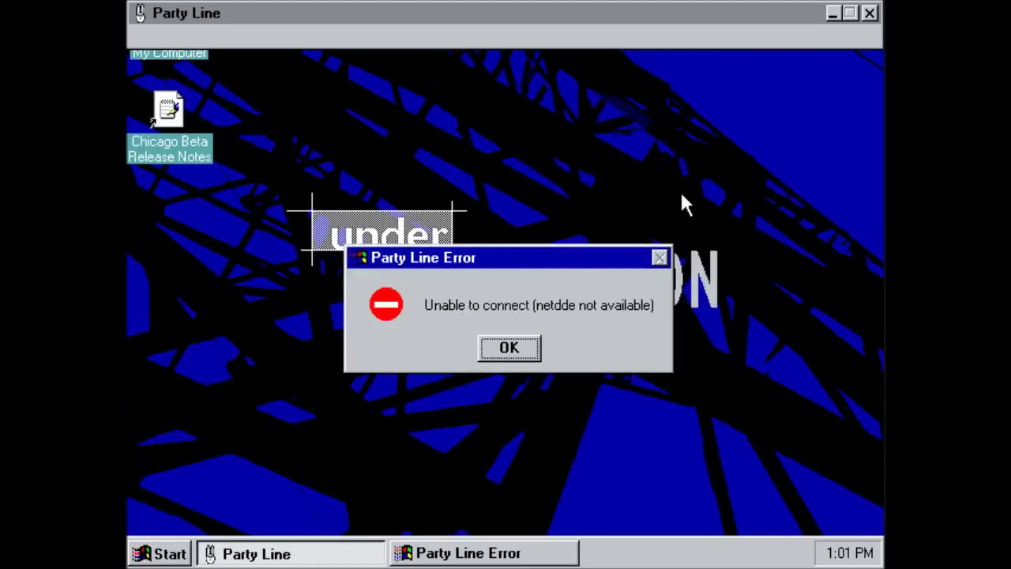
pyautogui.click(485, 355)
pyautogui.hotkey('ctrl', 'Escape')
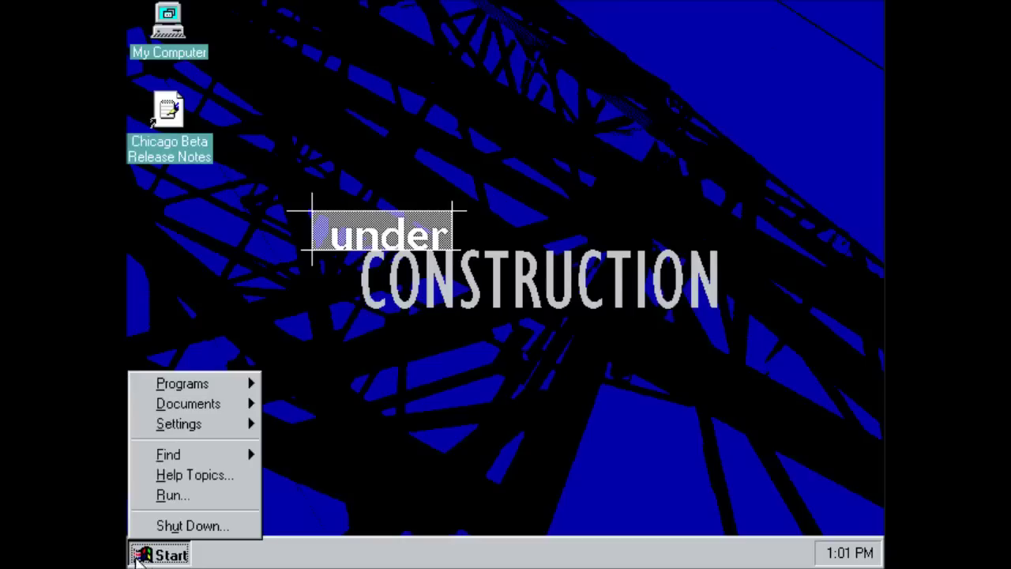
# Step: Open My Computer, drive C:, and the Windows.000 folder
pyautogui.click(269, 325)
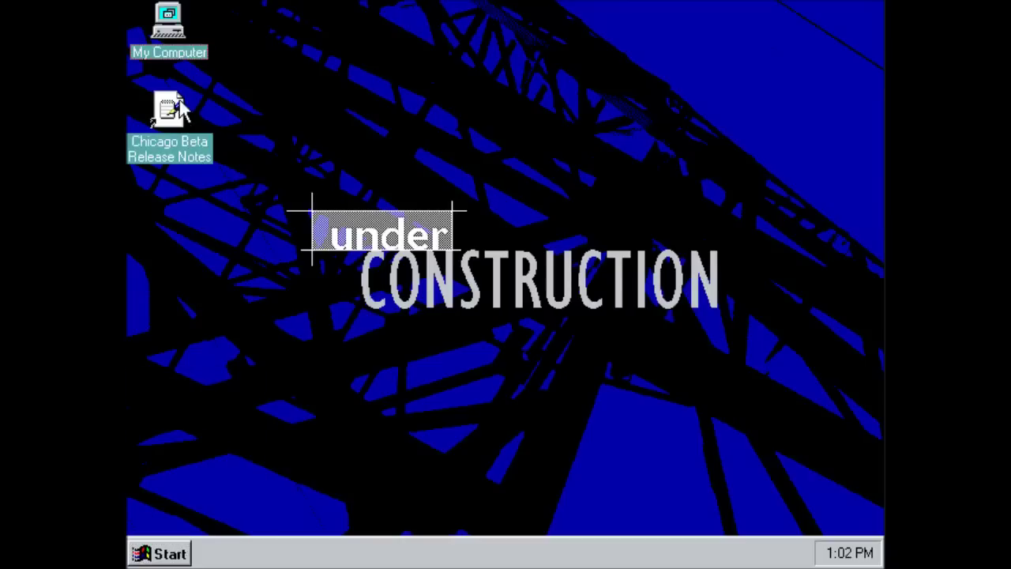
pyautogui.doubleClick(180, 56)
pyautogui.doubleClick(340, 183)
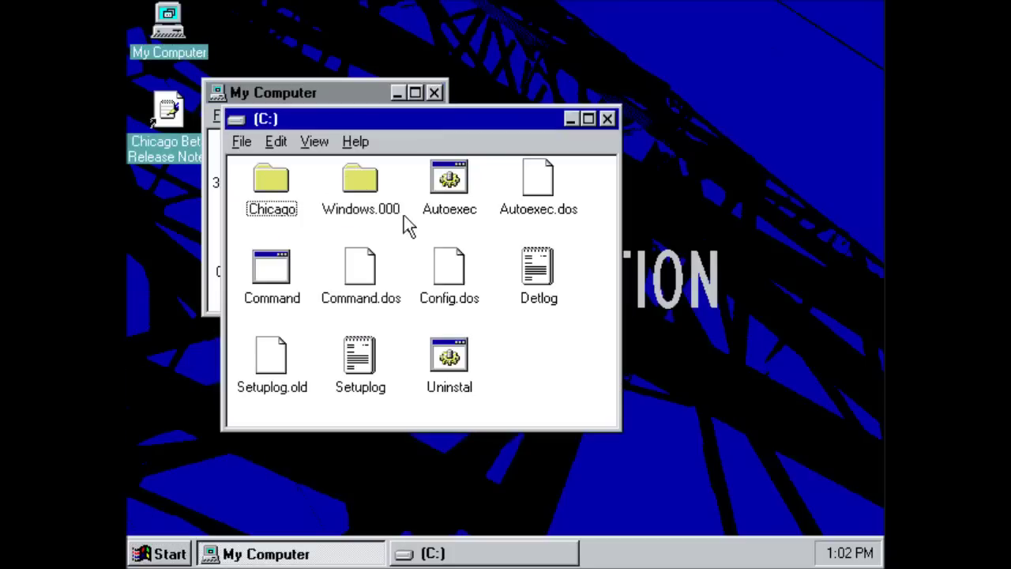
pyautogui.doubleClick(390, 209)
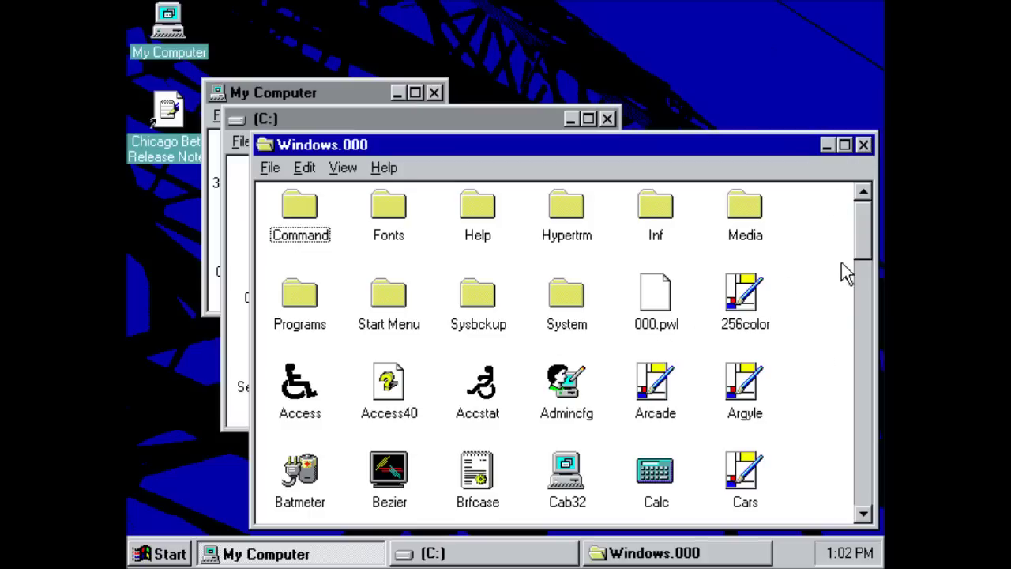
# Step: Scroll through Windows.000's files, then close the Windows.000, C: and My Computer windows
pyautogui.scroll(-1, 861, 272)
pyautogui.moveTo(863, 253); pyautogui.dragTo(869, 443)
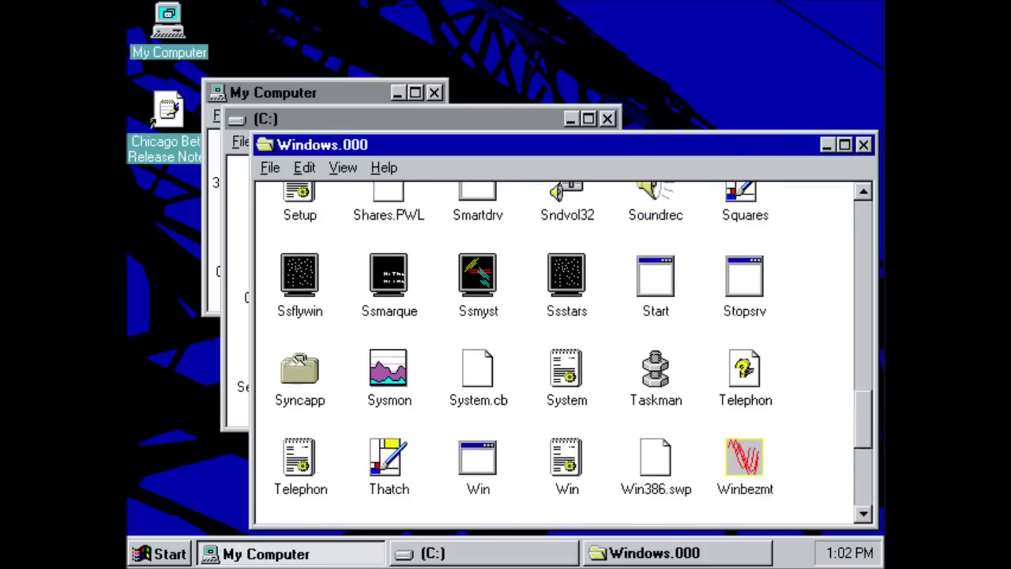
pyautogui.moveTo(869, 443); pyautogui.dragTo(867, 421)
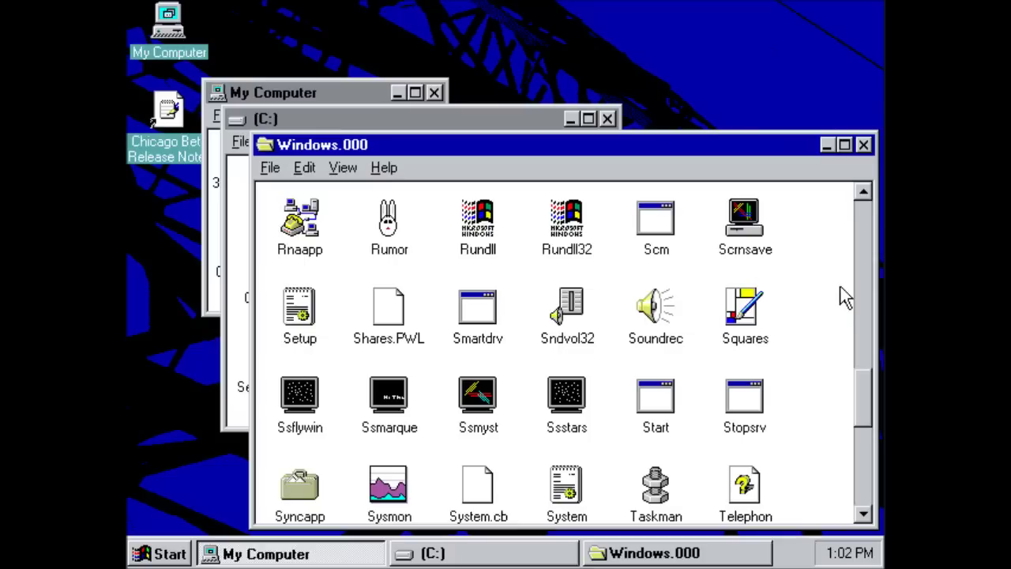
pyautogui.click(863, 145)
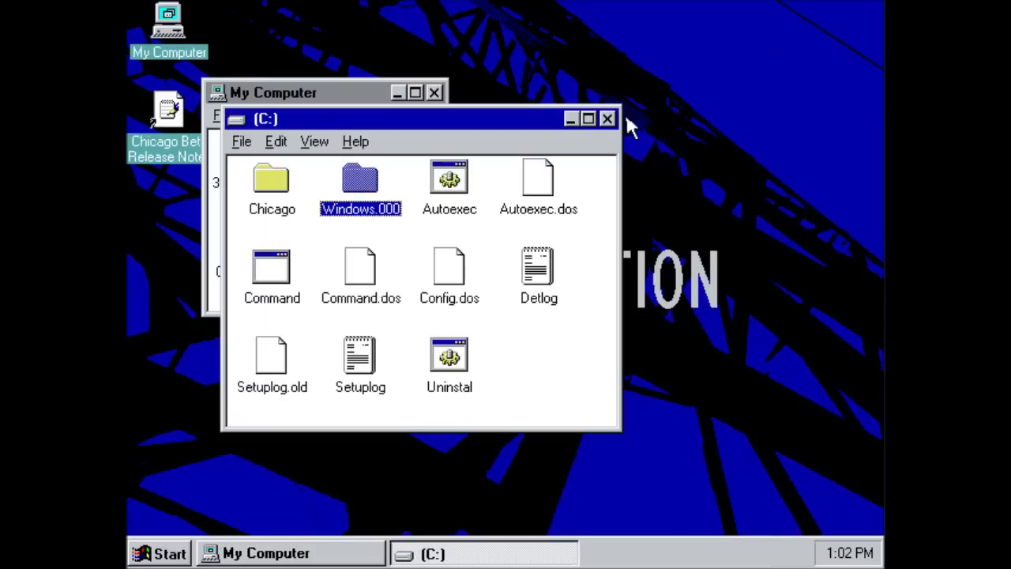
pyautogui.click(607, 118)
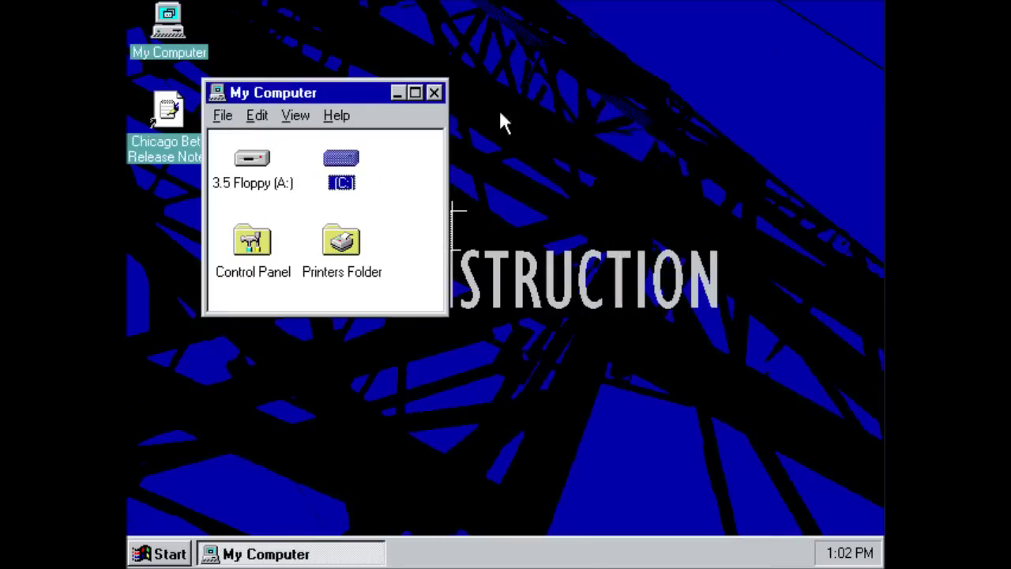
pyautogui.click(434, 92)
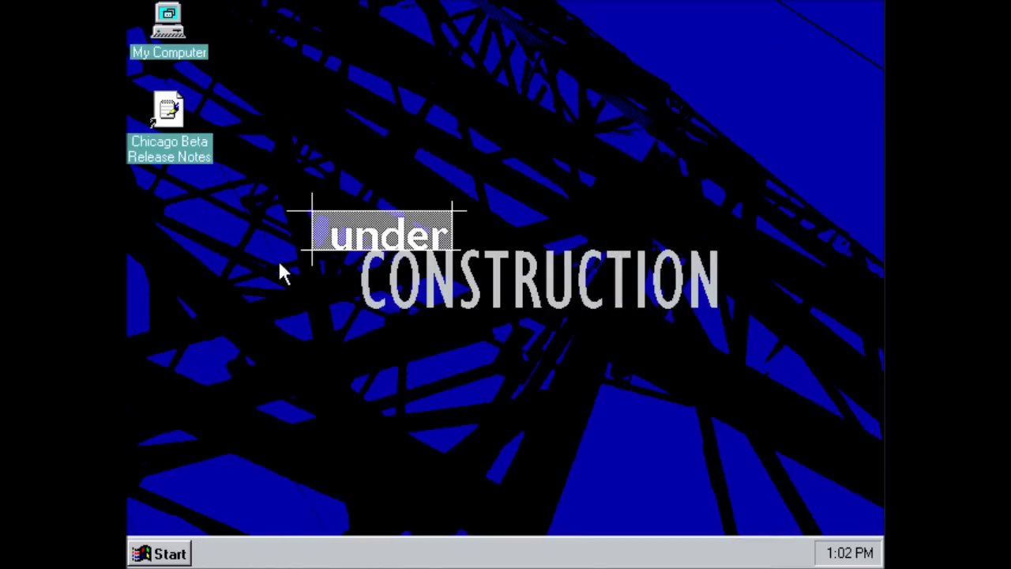
pyautogui.doubleClick(163, 130)
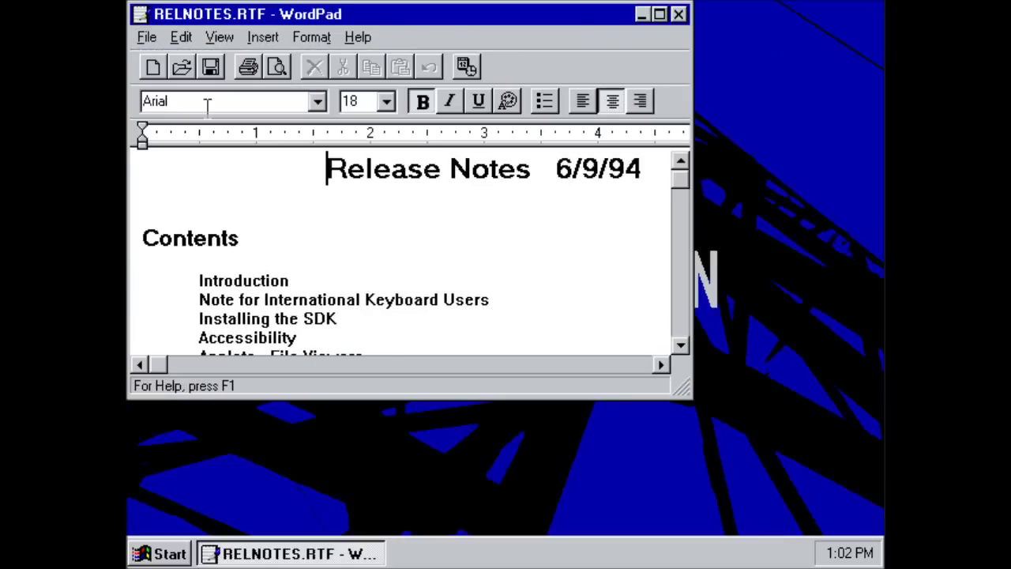
pyautogui.click(660, 14)
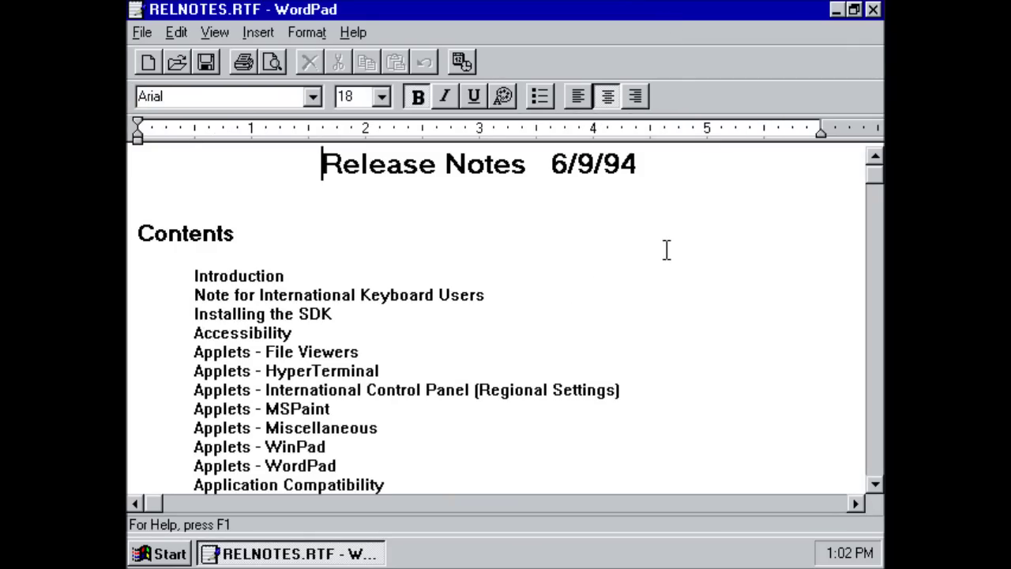
pyautogui.click(666, 250)
pyautogui.press('pagedown')
pyautogui.press('pagedown')
pyautogui.press('pagedown')
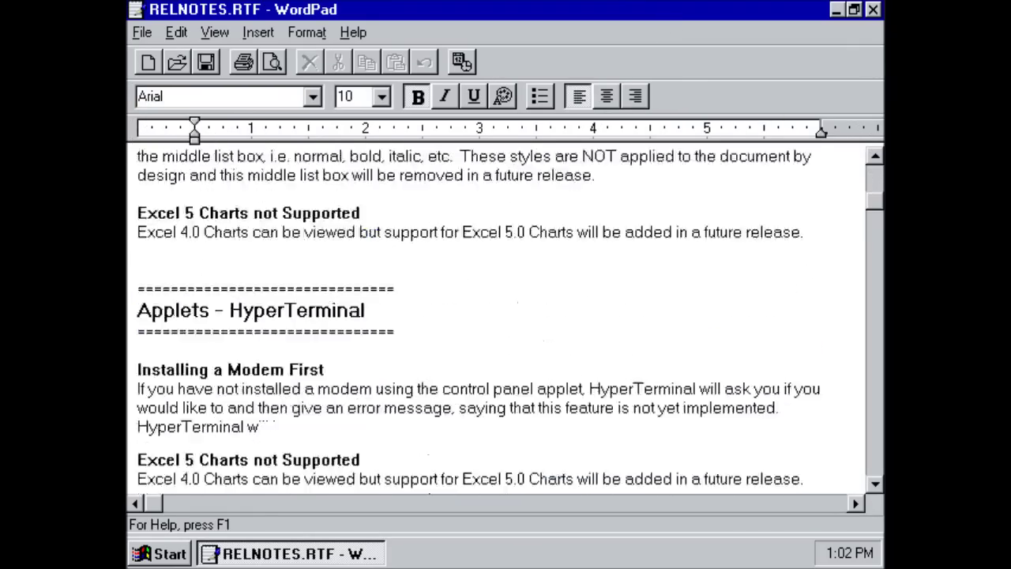
pyautogui.press('pagedown')
pyautogui.press('pagedown')
pyautogui.press('pagedown')
pyautogui.press('pagedown')
pyautogui.press('pagedown')
pyautogui.press('pagedown')
pyautogui.press('pagedown')
pyautogui.press('pagedown')
pyautogui.press('pagedown')
pyautogui.press('pagedown')
pyautogui.press('pagedown')
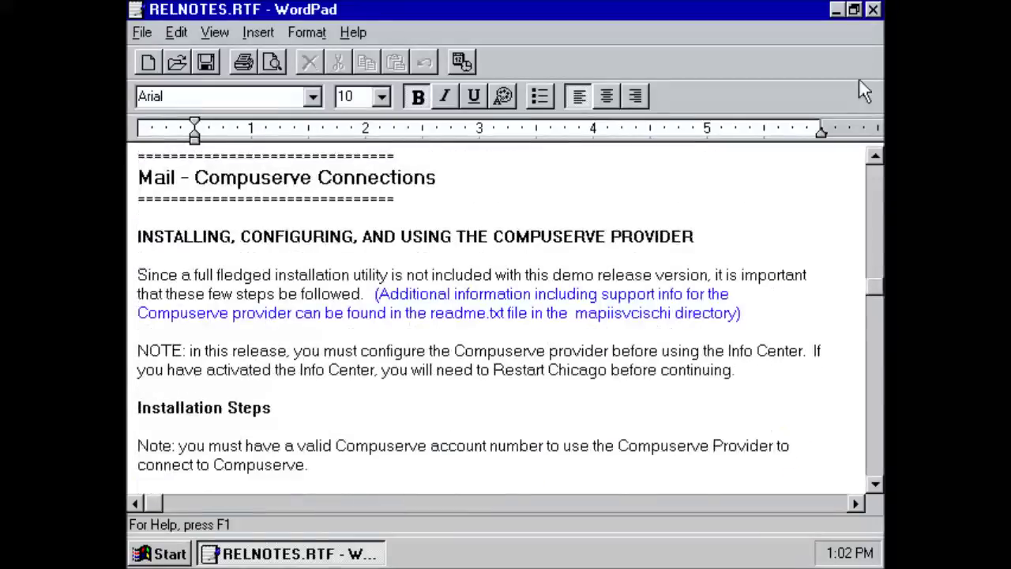
pyautogui.click(873, 10)
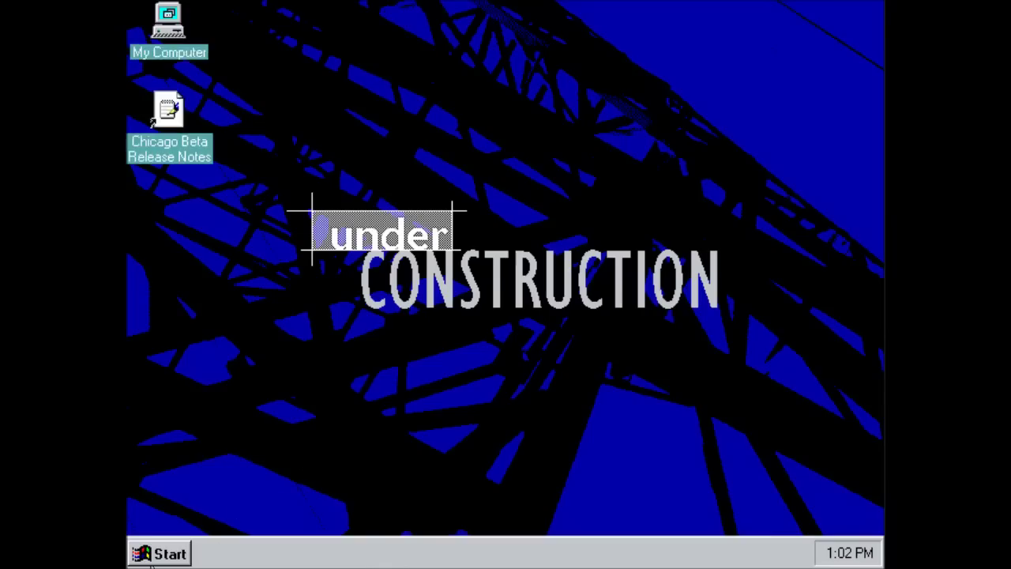
pyautogui.click(154, 557)
pyautogui.moveTo(183, 383)
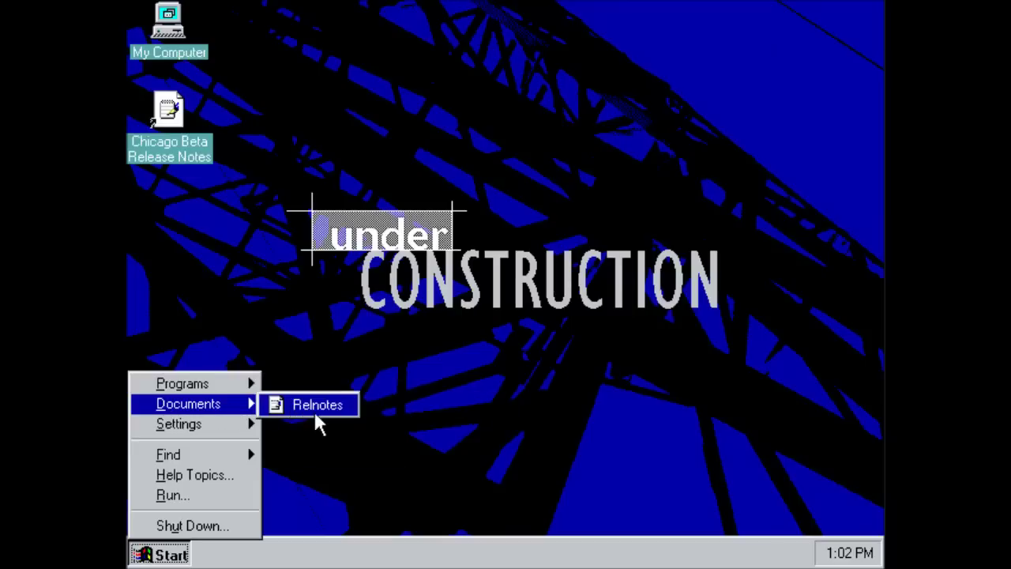
pyautogui.moveTo(189, 424)
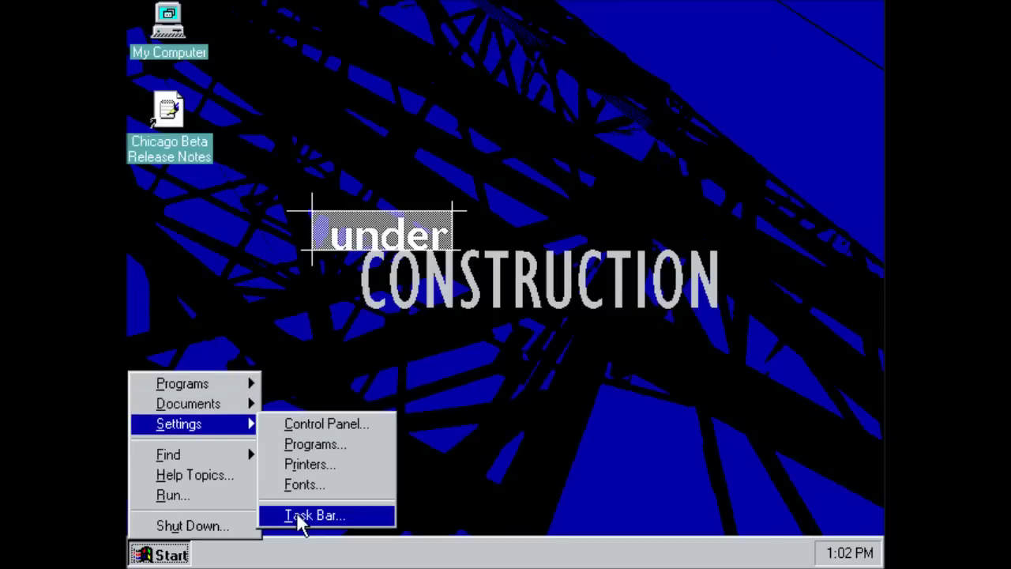
# Step: In Task Bar properties, tick Mixer Controls under Top of Start Menu and confirm with OK
pyautogui.click(299, 515)
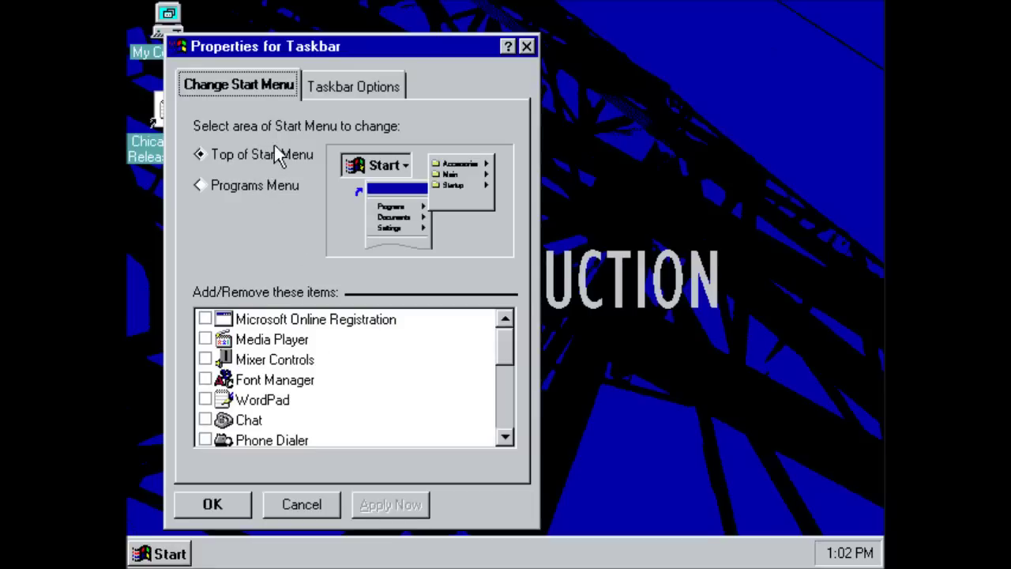
pyautogui.click(279, 186)
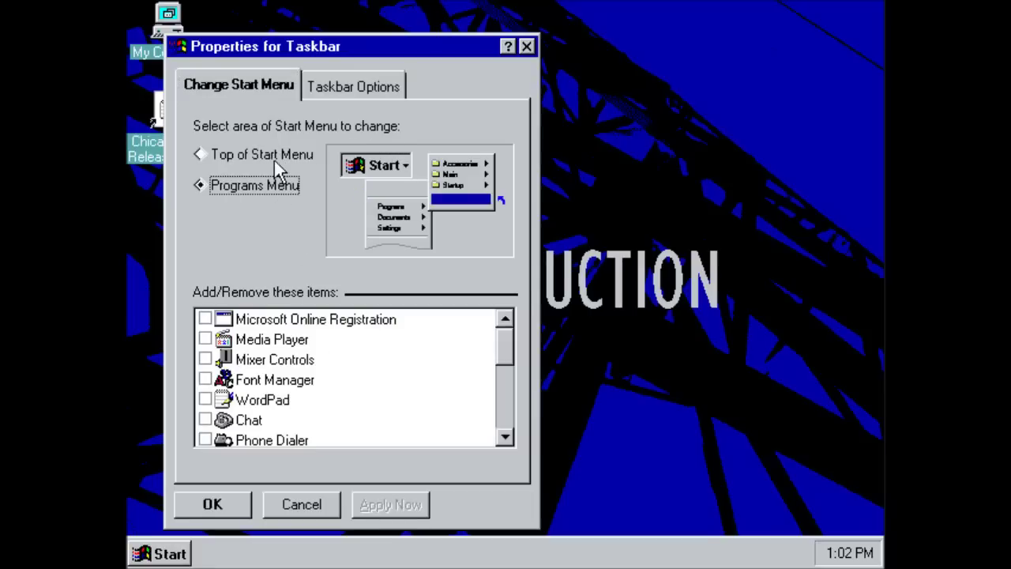
pyautogui.click(274, 160)
pyautogui.click(288, 186)
pyautogui.moveTo(501, 356)
pyautogui.mouseDown()
pyautogui.moveTo(506, 426)
pyautogui.moveTo(492, 332)
pyautogui.mouseUp()
pyautogui.click(254, 162)
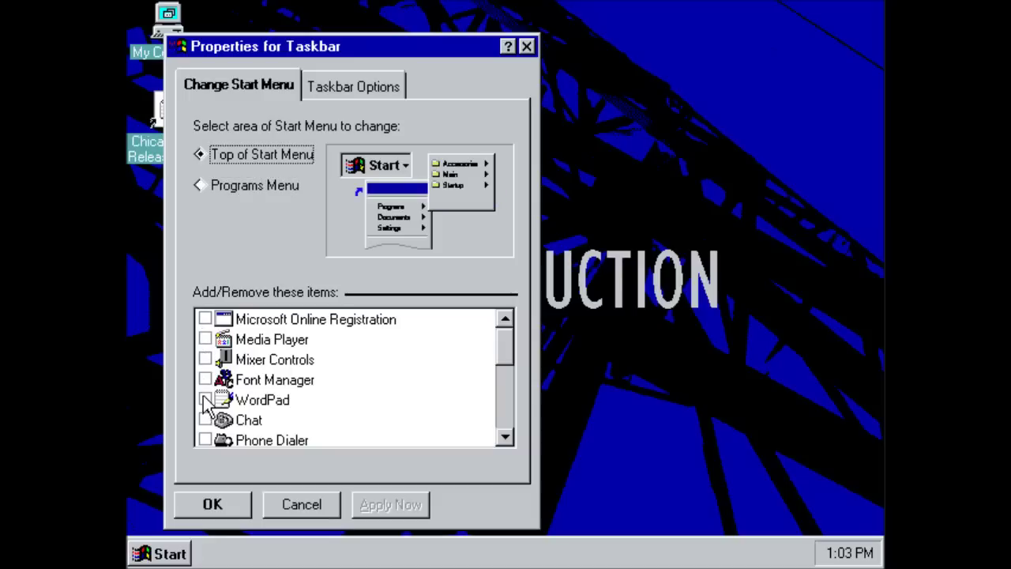
pyautogui.click(205, 359)
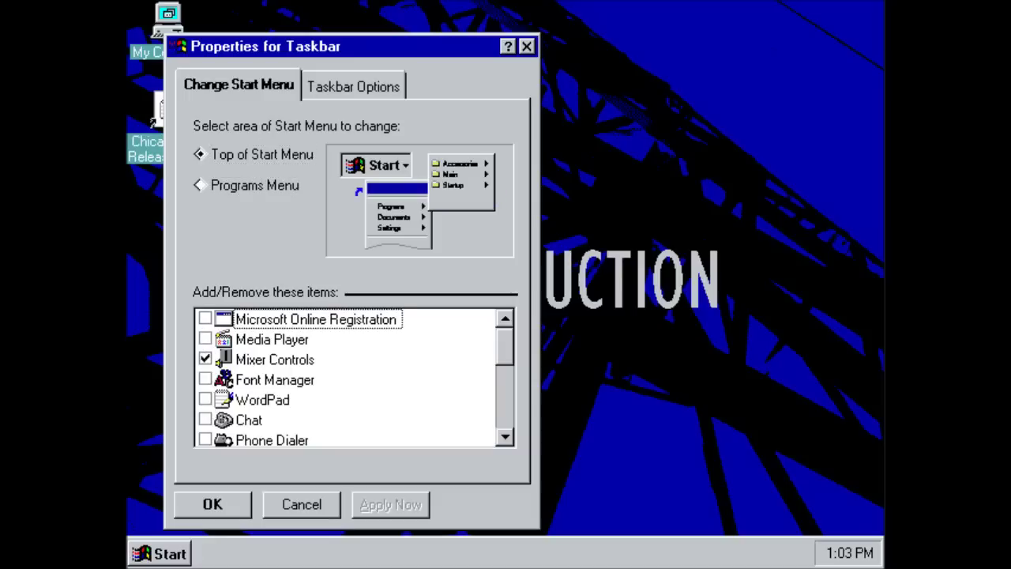
pyautogui.click(230, 514)
# Step: Launch Mixer Controls from the Start menu and dismiss the sound device error
pyautogui.click(180, 553)
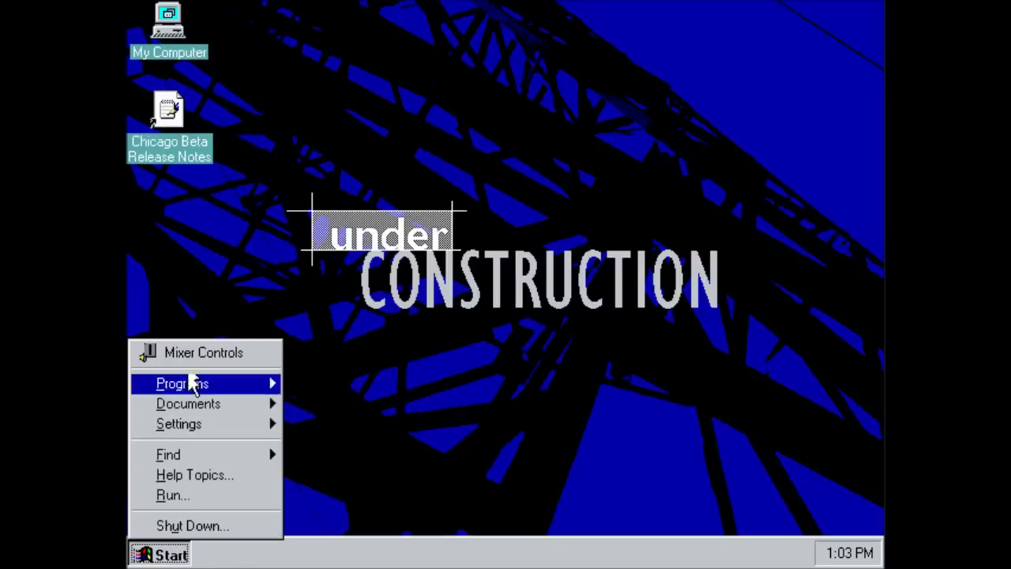
pyautogui.click(193, 358)
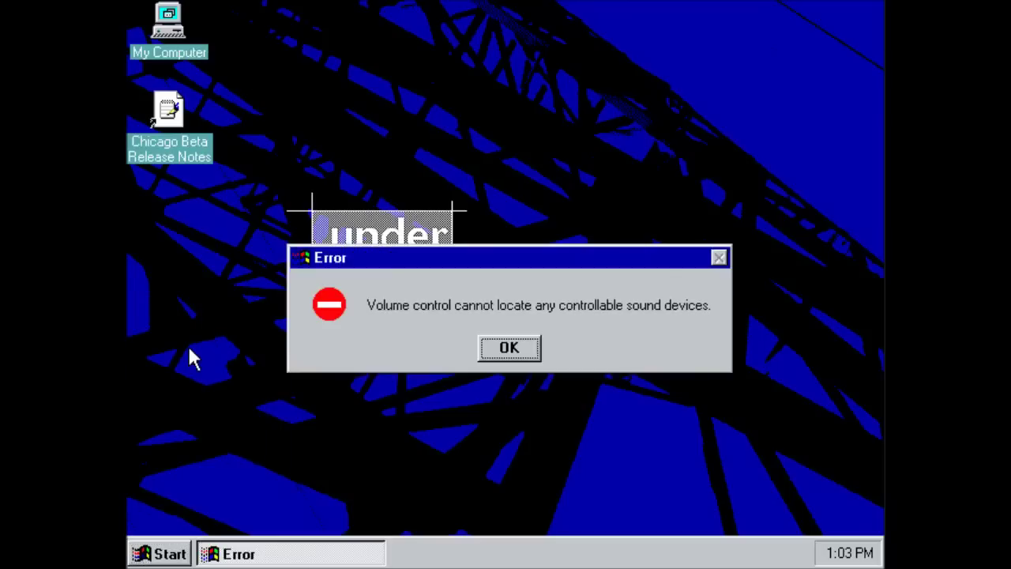
pyautogui.click(510, 349)
# Step: Untick Mixer Controls in Task Bar properties, review Taskbar Options, and close the dialog
pyautogui.click(159, 554)
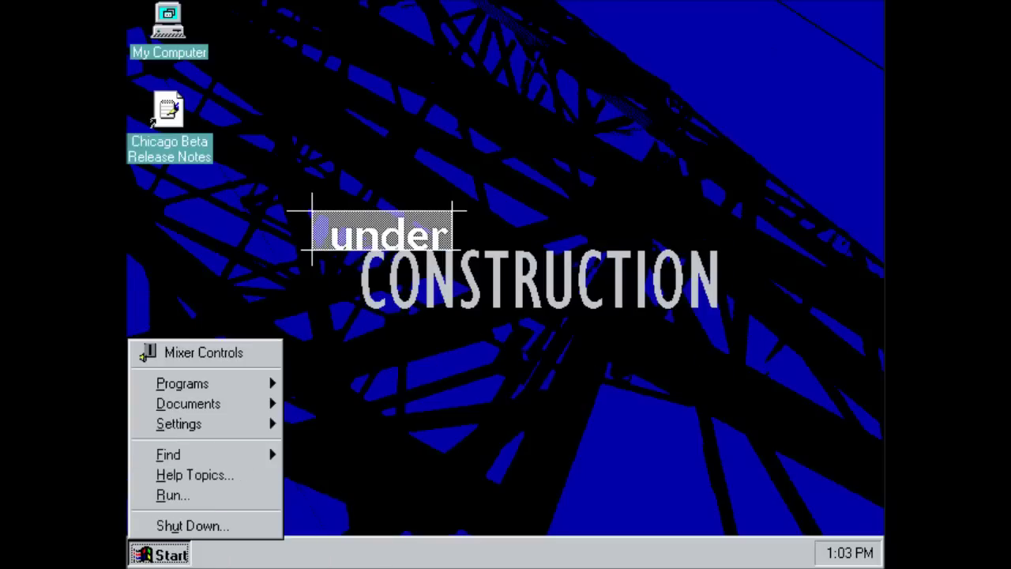
pyautogui.click(341, 517)
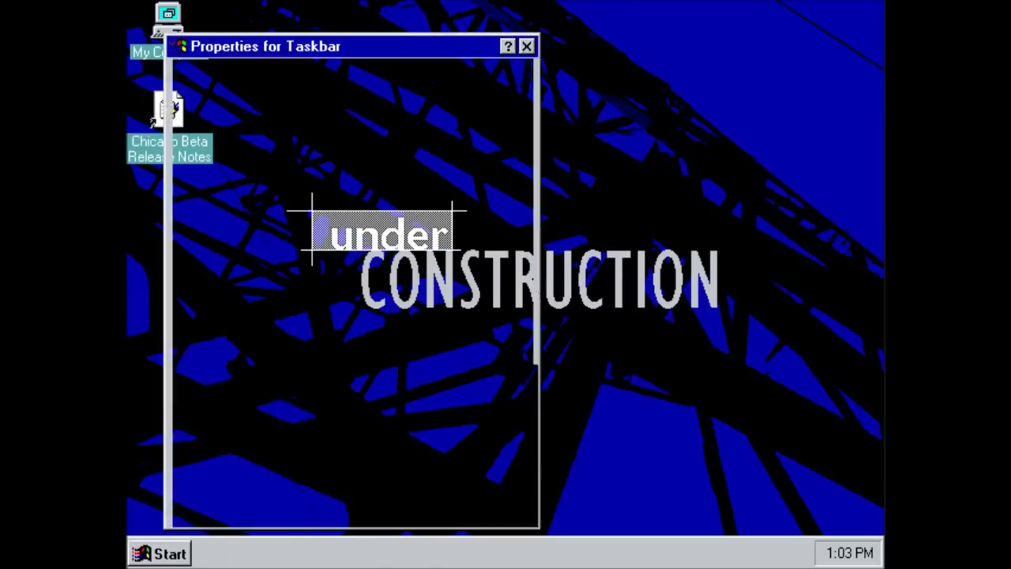
pyautogui.click(204, 360)
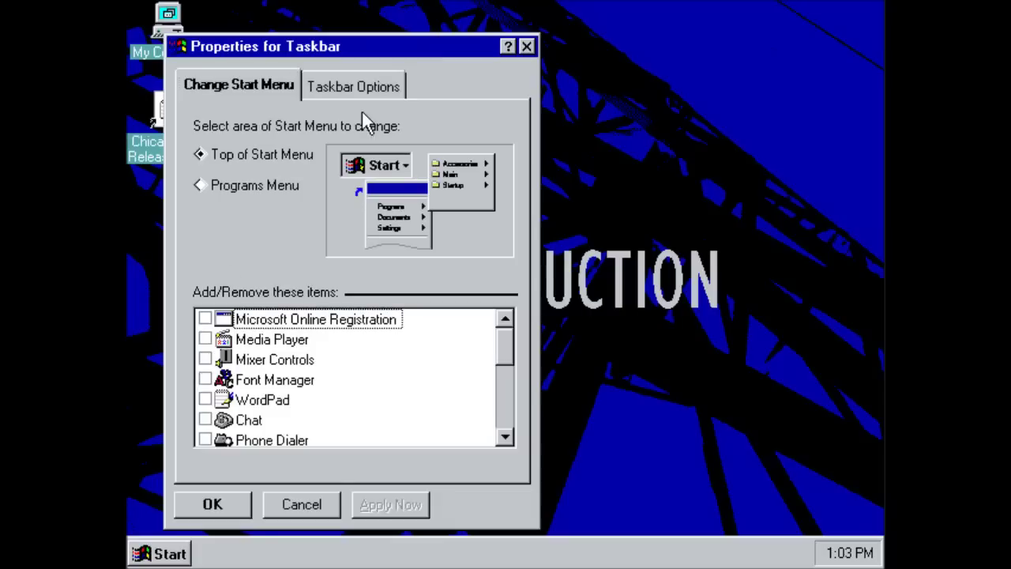
pyautogui.click(356, 86)
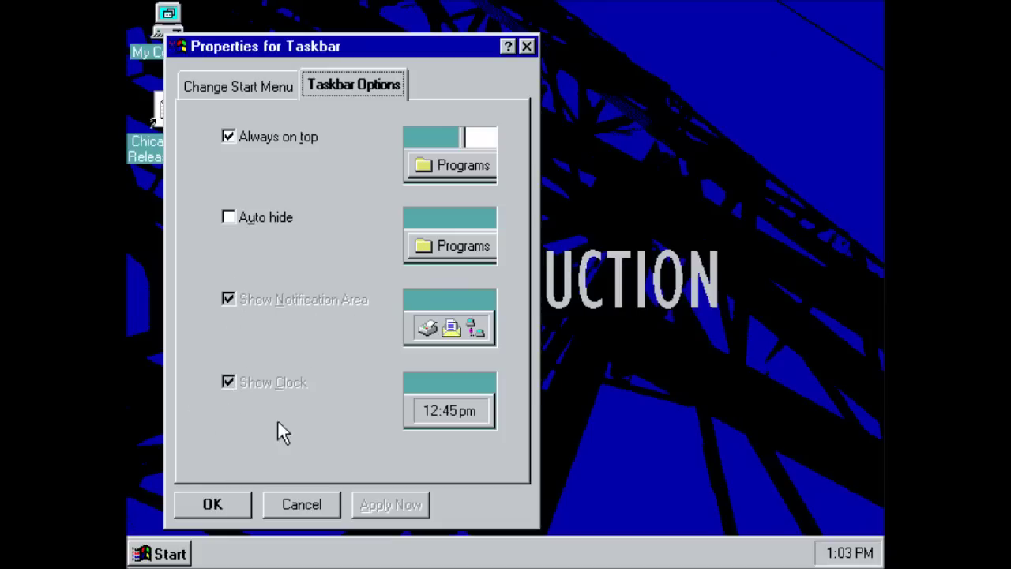
pyautogui.click(183, 506)
# Step: View the Programs and Printers folders from Start > Settings, closing each afterward
pyautogui.click(169, 547)
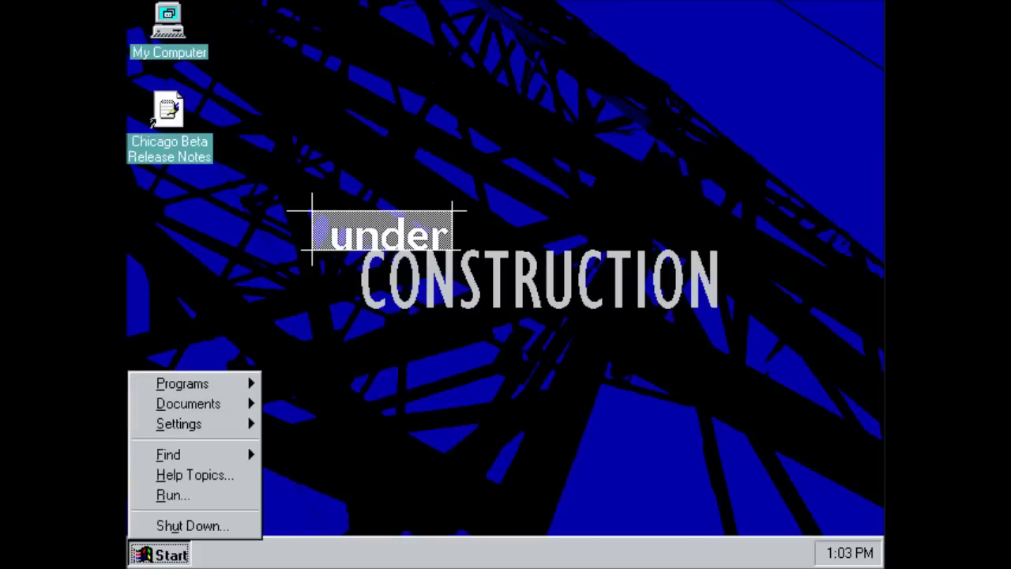
pyautogui.moveTo(179, 424)
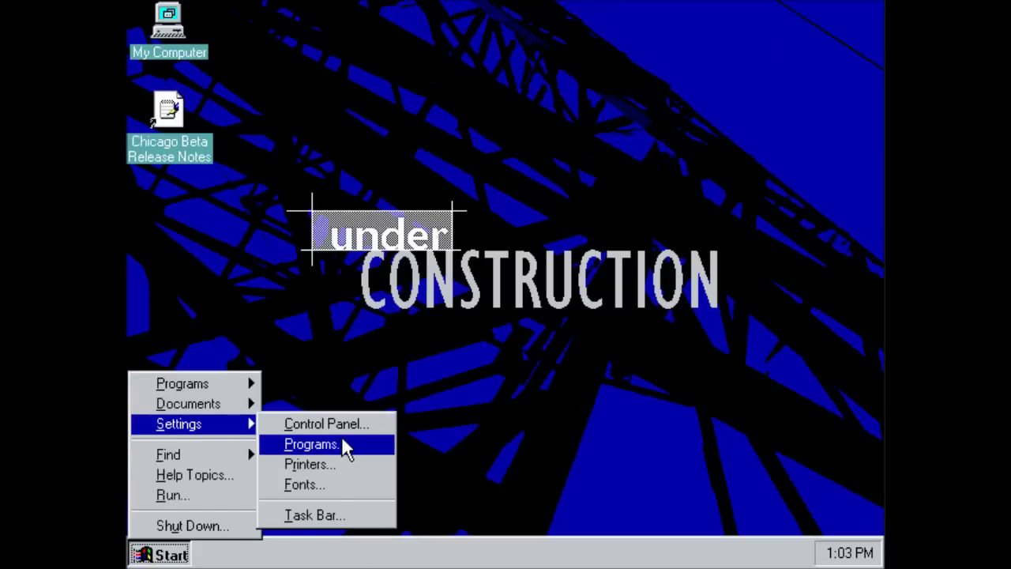
pyautogui.click(340, 445)
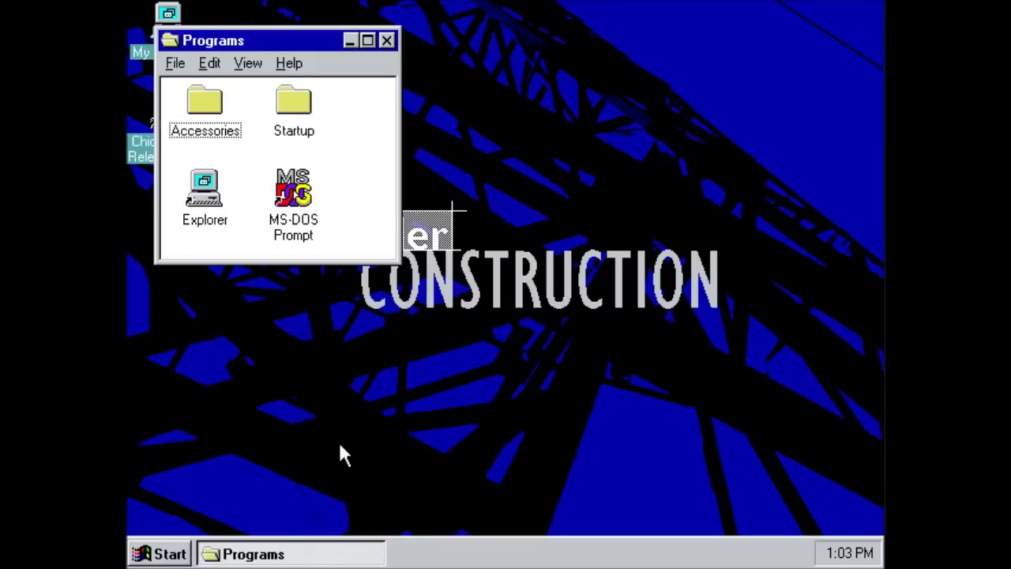
pyautogui.click(387, 39)
pyautogui.click(190, 552)
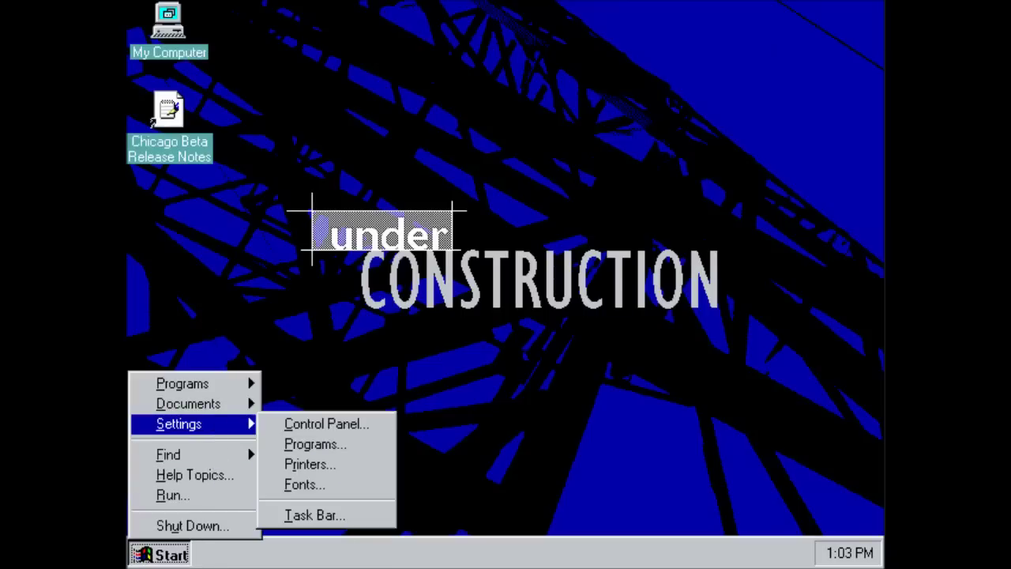
pyautogui.click(352, 465)
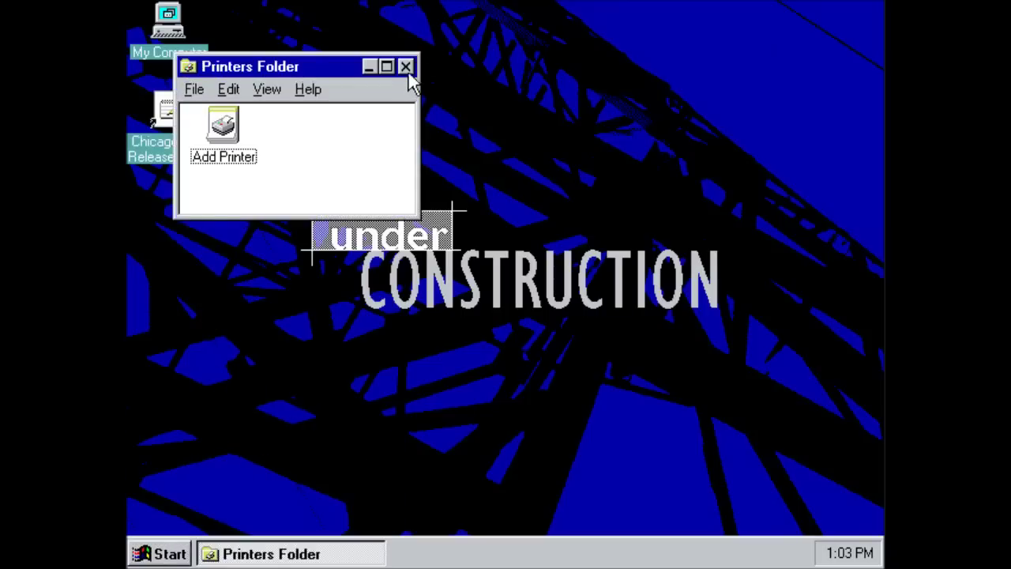
pyautogui.click(405, 68)
# Step: View the installed Fonts list, close it, and open the Control Panel
pyautogui.click(158, 553)
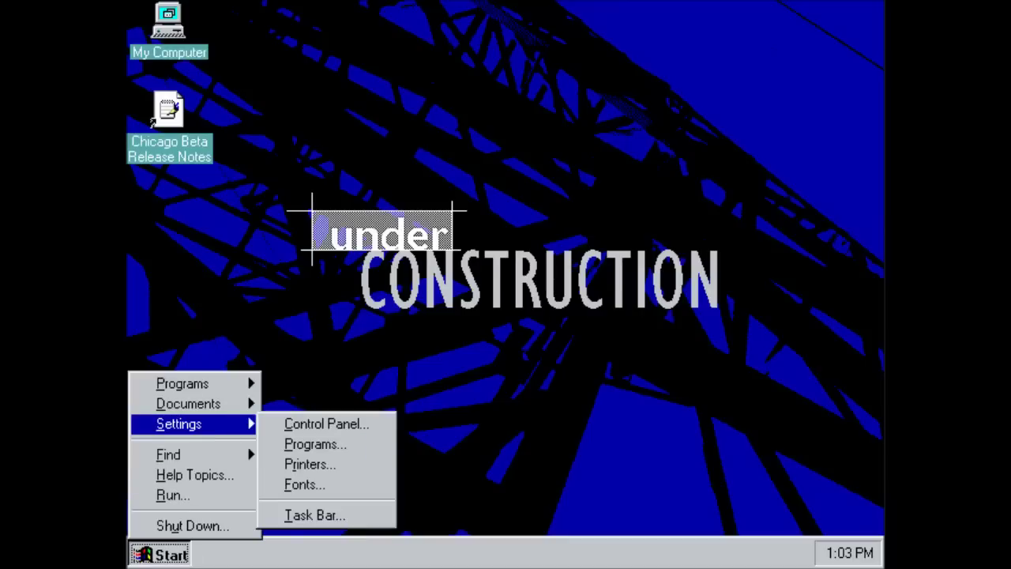
pyautogui.click(331, 465)
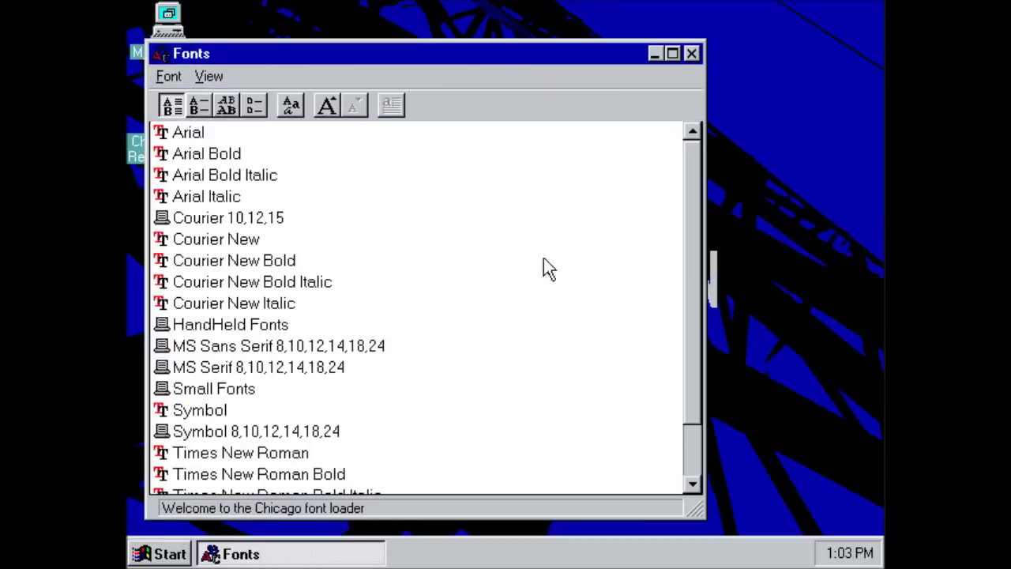
pyautogui.click(692, 54)
pyautogui.click(170, 556)
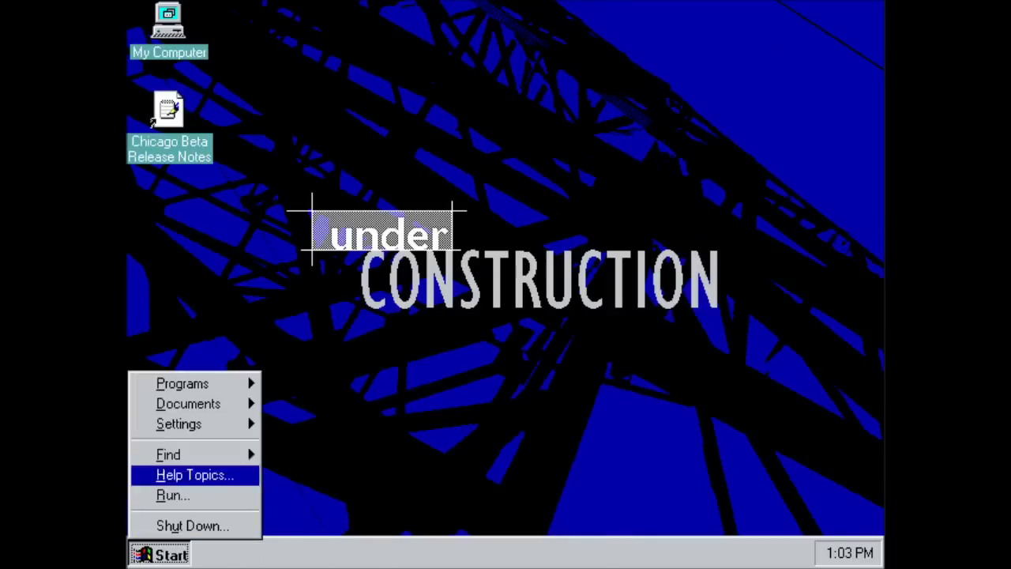
pyautogui.moveTo(179, 425)
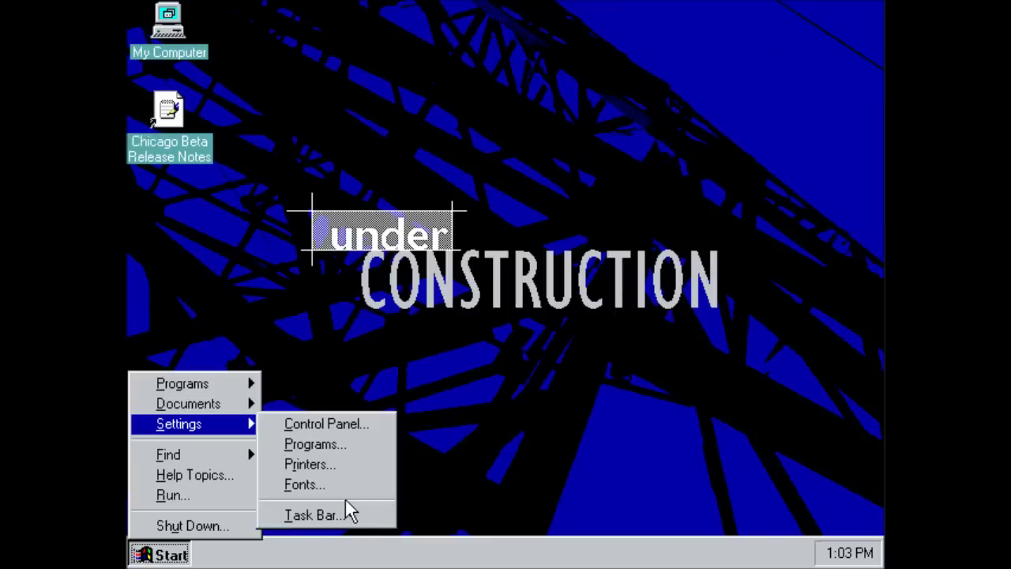
pyautogui.click(335, 444)
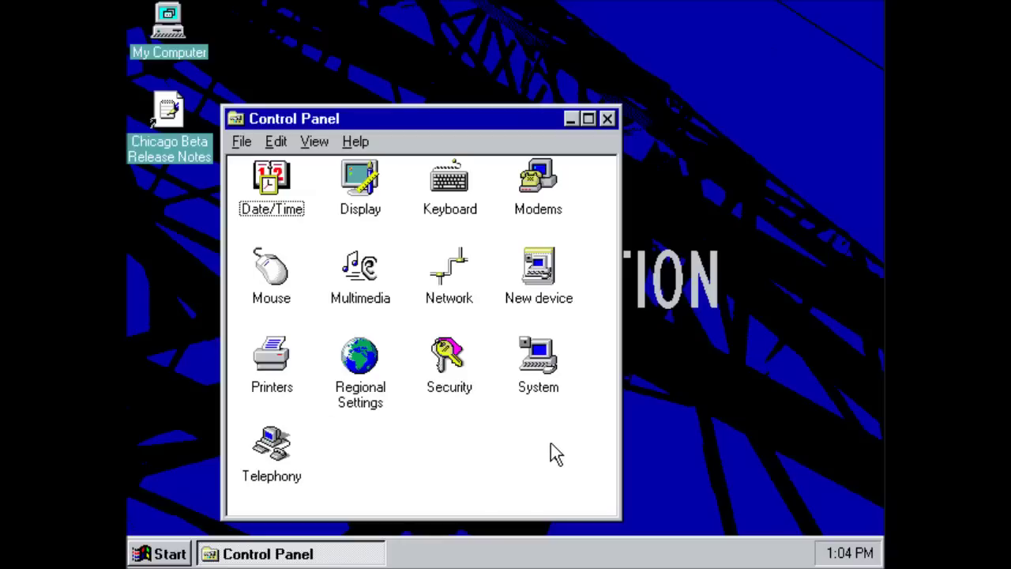
# Step: Test double-click speed, try a larger pointer size, view the Device tab, then close Mouse properties
pyautogui.doubleClick(283, 287)
pyautogui.click(254, 119)
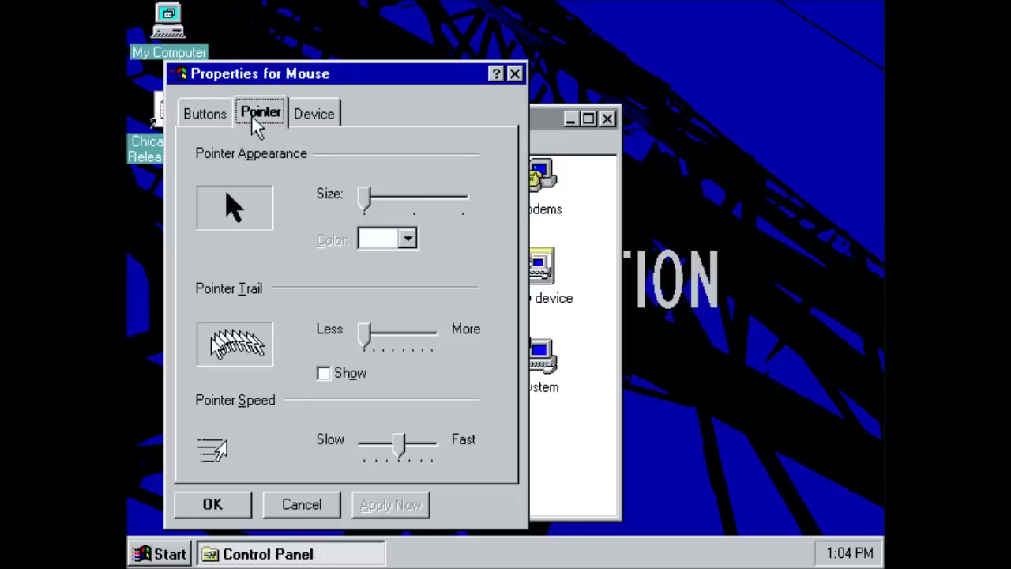
pyautogui.click(216, 120)
pyautogui.doubleClick(244, 445)
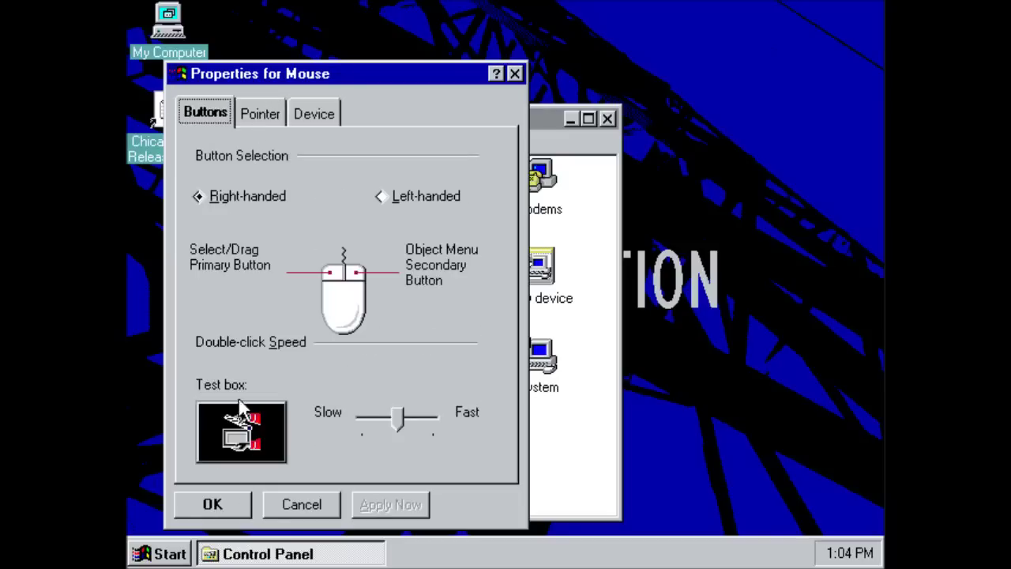
pyautogui.click(249, 120)
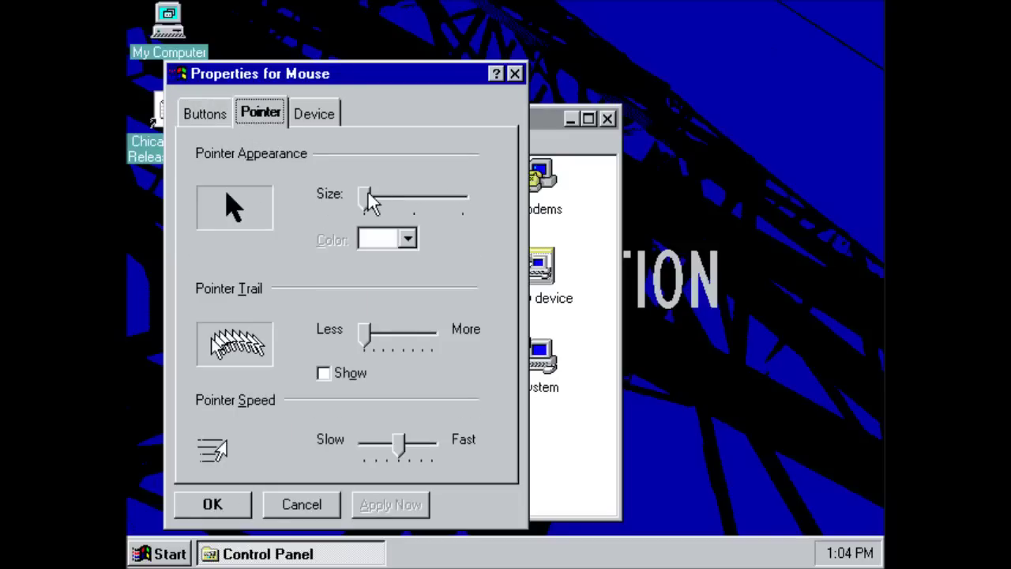
pyautogui.moveTo(363, 197)
pyautogui.mouseDown()
pyautogui.moveTo(458, 202)
pyautogui.moveTo(362, 199)
pyautogui.mouseUp()
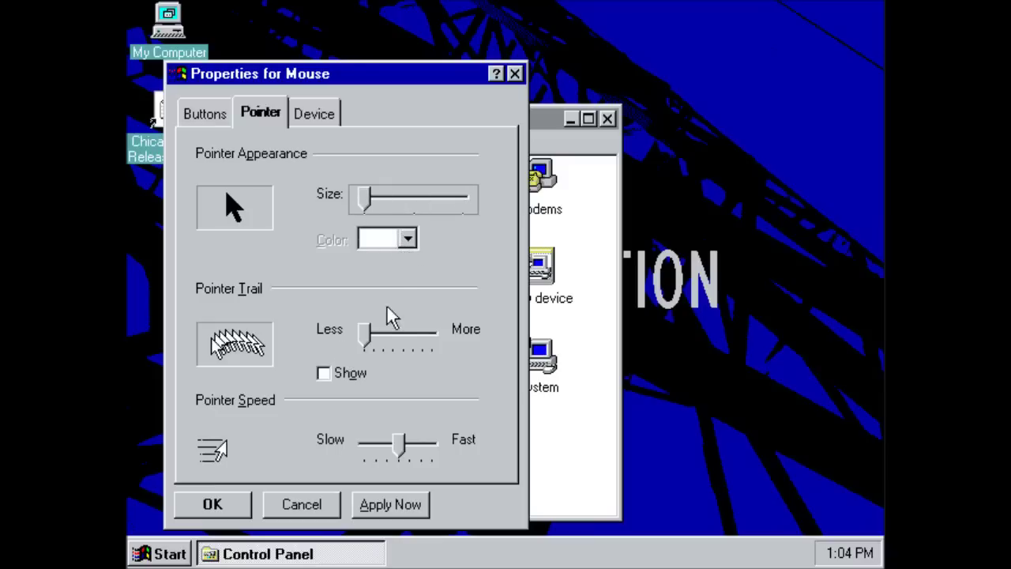
pyautogui.click(315, 113)
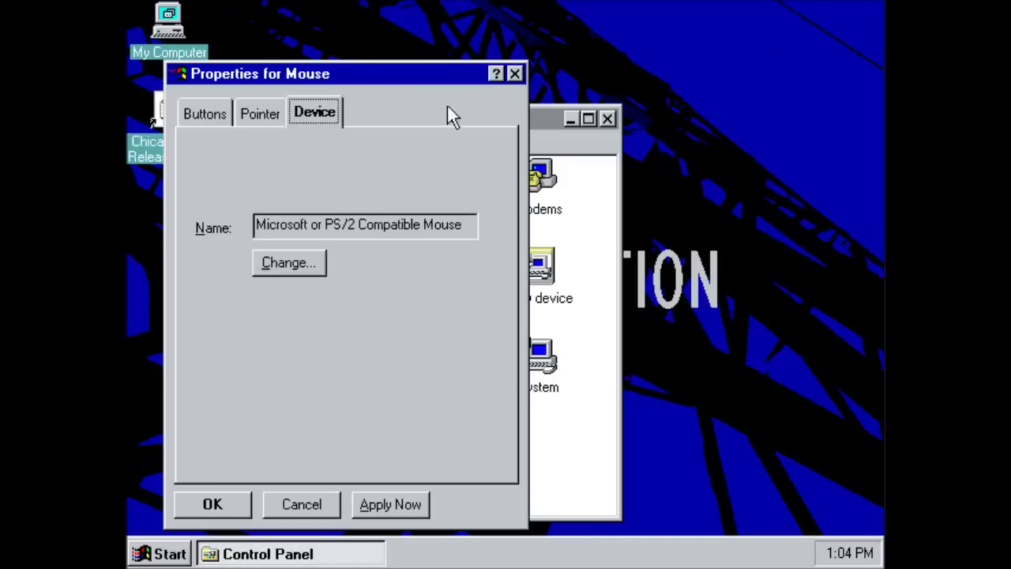
pyautogui.click(514, 74)
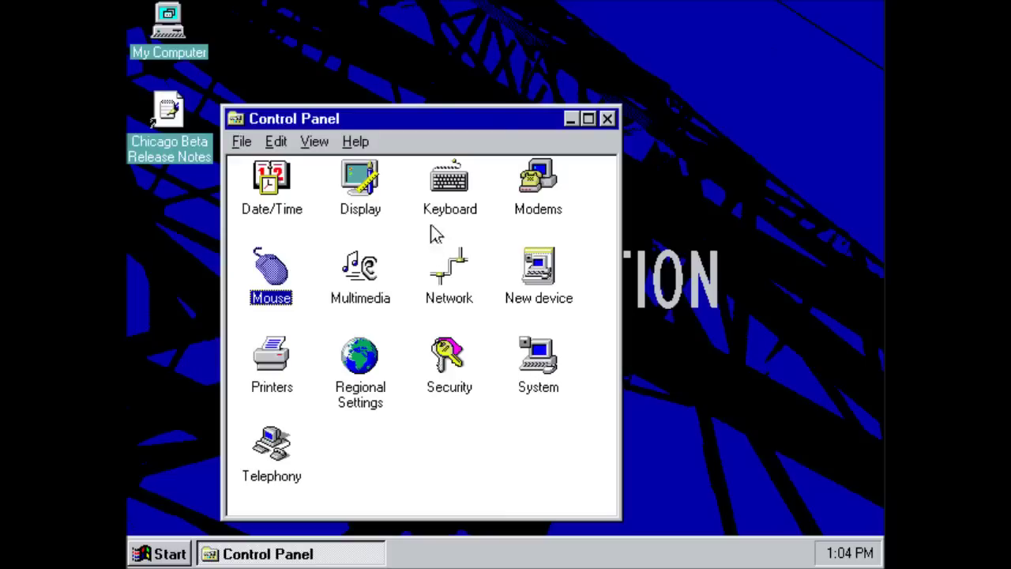
pyautogui.doubleClick(366, 194)
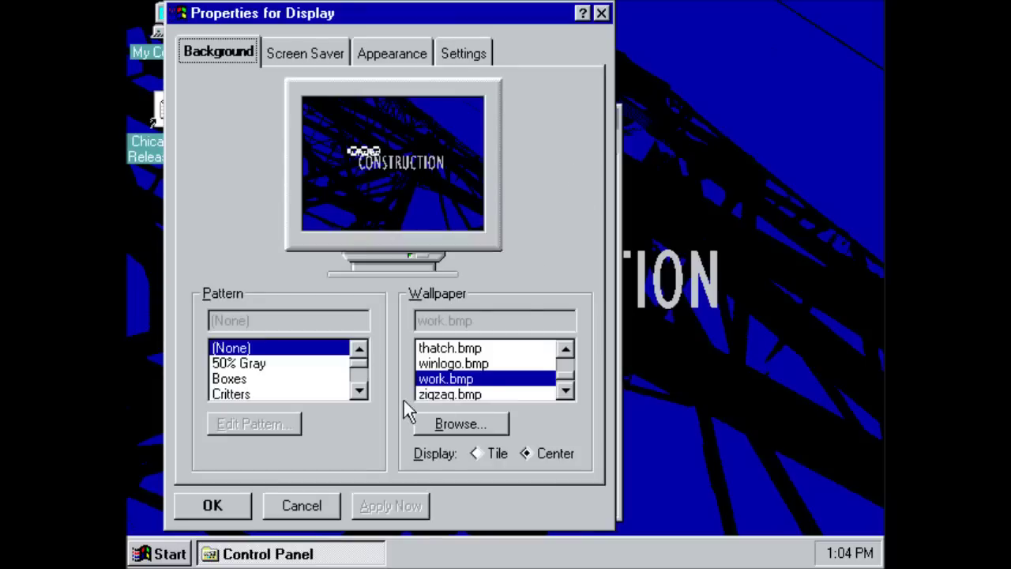
# Step: Preview the squares.bmp and zigzag.bmp wallpapers and leave the screen saver at None
pyautogui.click(451, 379)
pyautogui.press('Up')
pyautogui.press('Up')
pyautogui.press('Up')
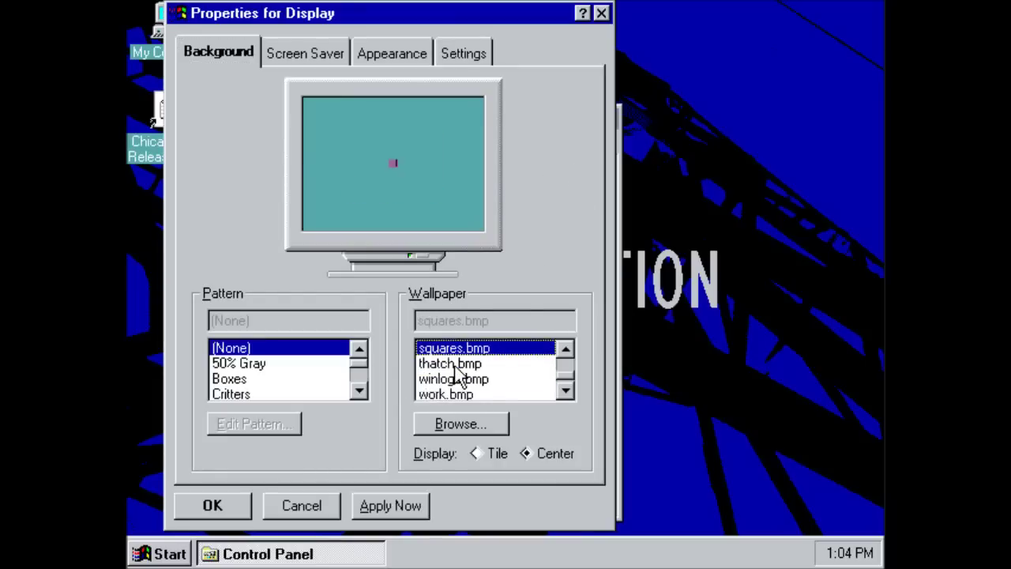
pyautogui.press('Up')
pyautogui.press('Up')
pyautogui.press('Up')
pyautogui.press('Up')
pyautogui.press('Down')
pyautogui.press('Down')
pyautogui.press('Down')
pyautogui.press('Down')
pyautogui.press('Down')
pyautogui.press('Down')
pyautogui.press('Down')
pyautogui.press('Down')
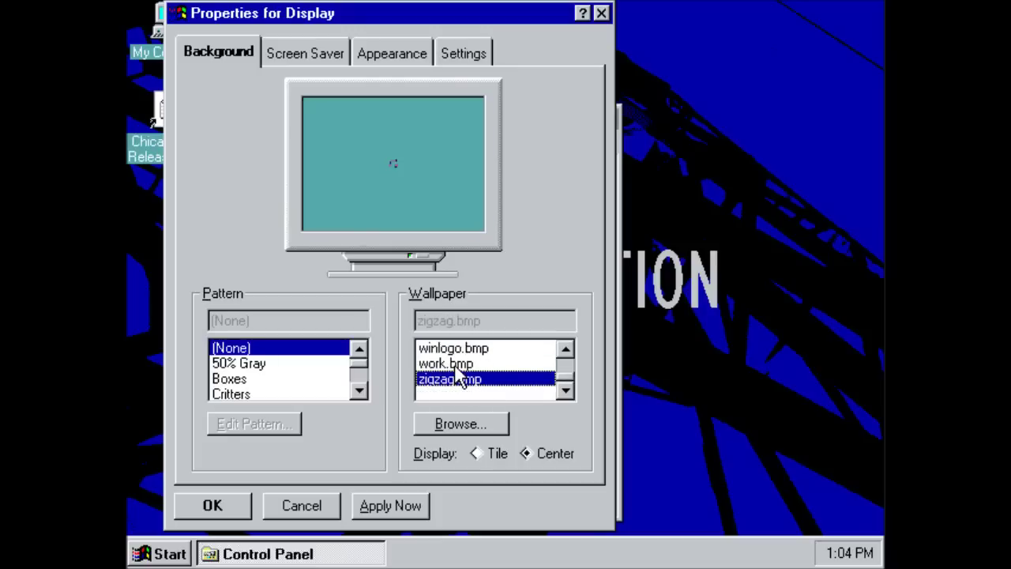
pyautogui.press('Up')
pyautogui.press('Up')
pyautogui.press('Down')
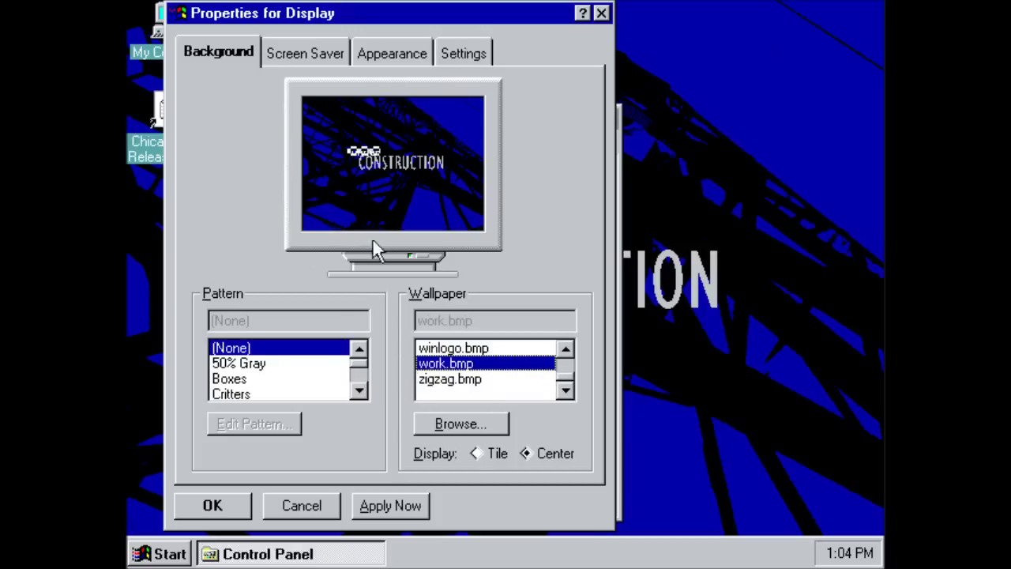
pyautogui.click(315, 63)
pyautogui.click(298, 299)
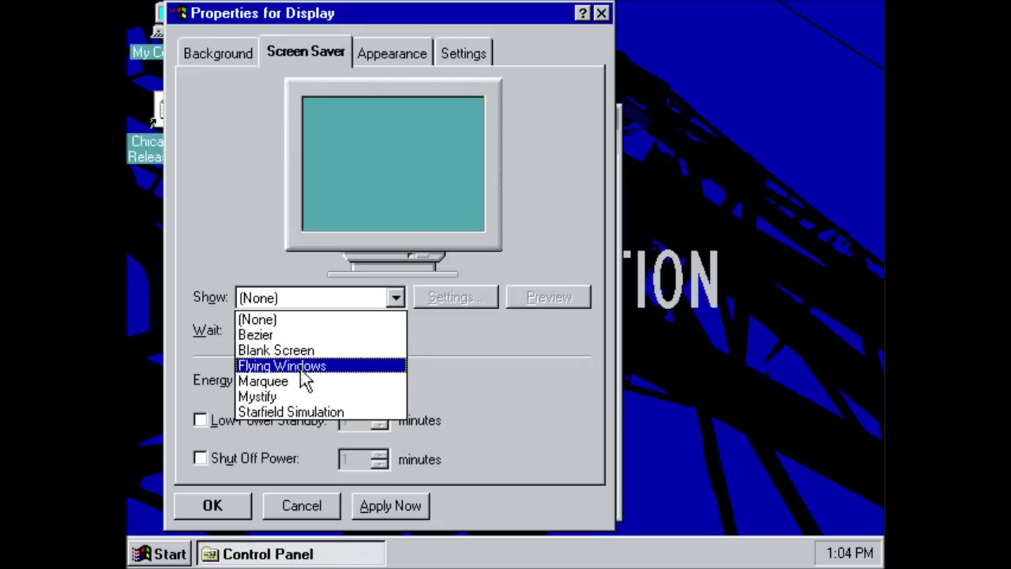
pyautogui.click(363, 178)
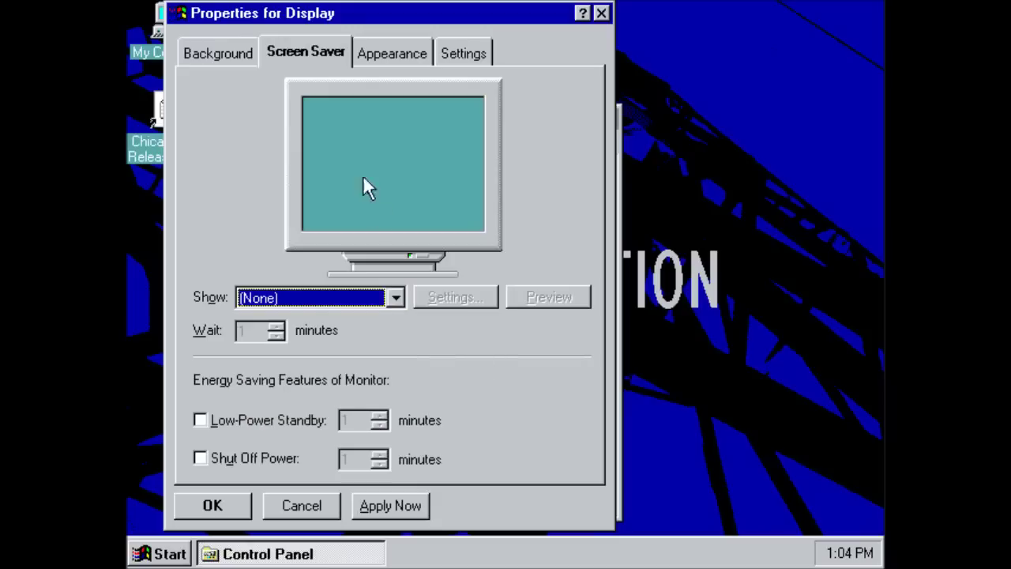
# Step: Choose and apply the Blue and Black colour scheme on the Appearance page
pyautogui.click(385, 52)
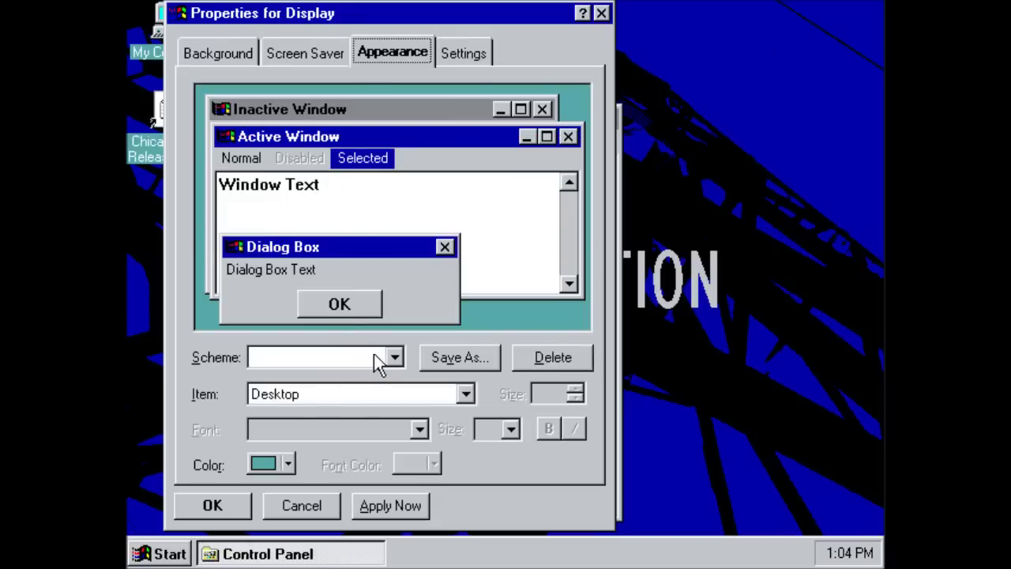
pyautogui.click(395, 357)
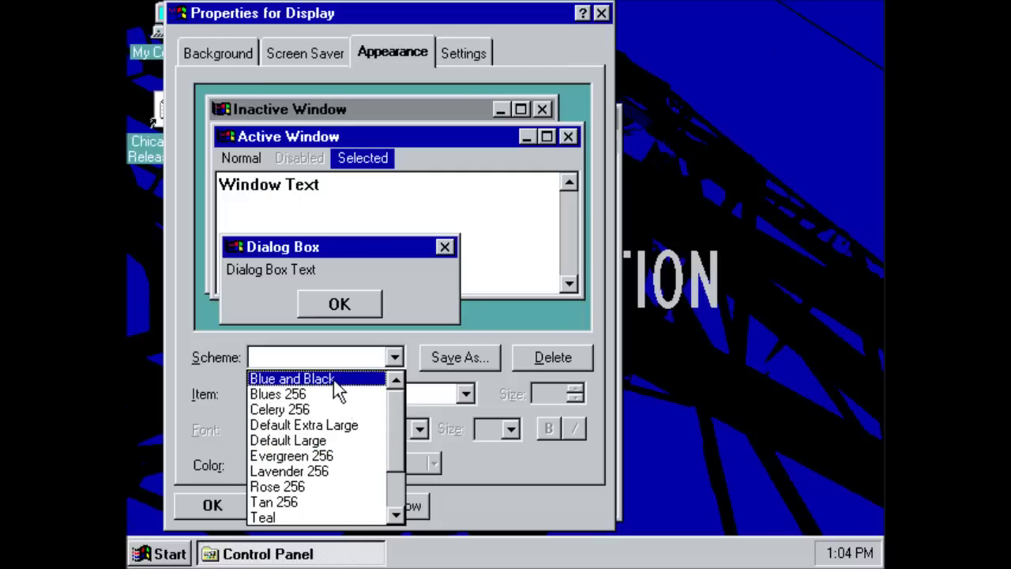
pyautogui.press('Down')
pyautogui.press('Down')
pyautogui.press('Down')
pyautogui.click(395, 474)
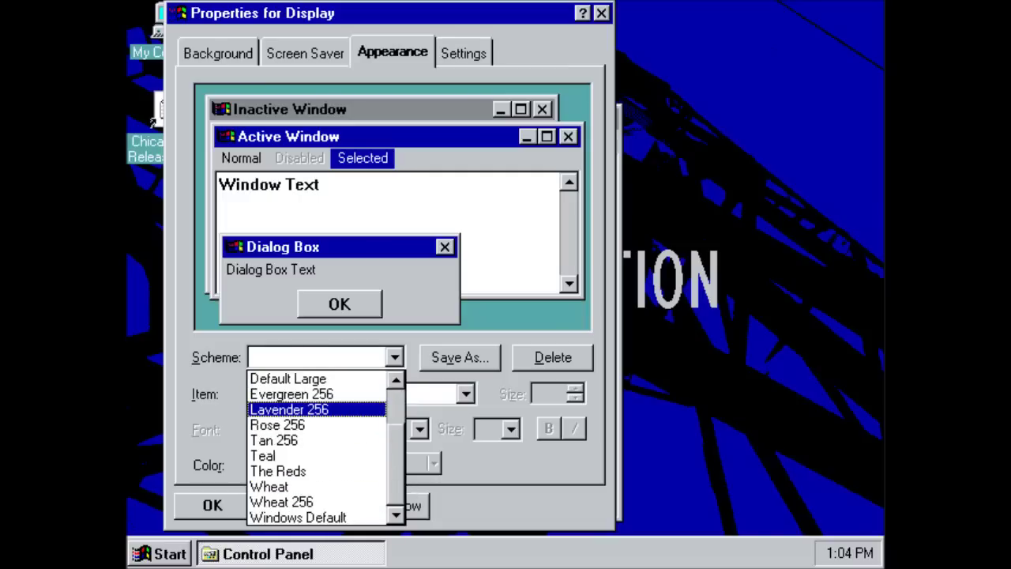
pyautogui.moveTo(399, 493); pyautogui.dragTo(398, 458)
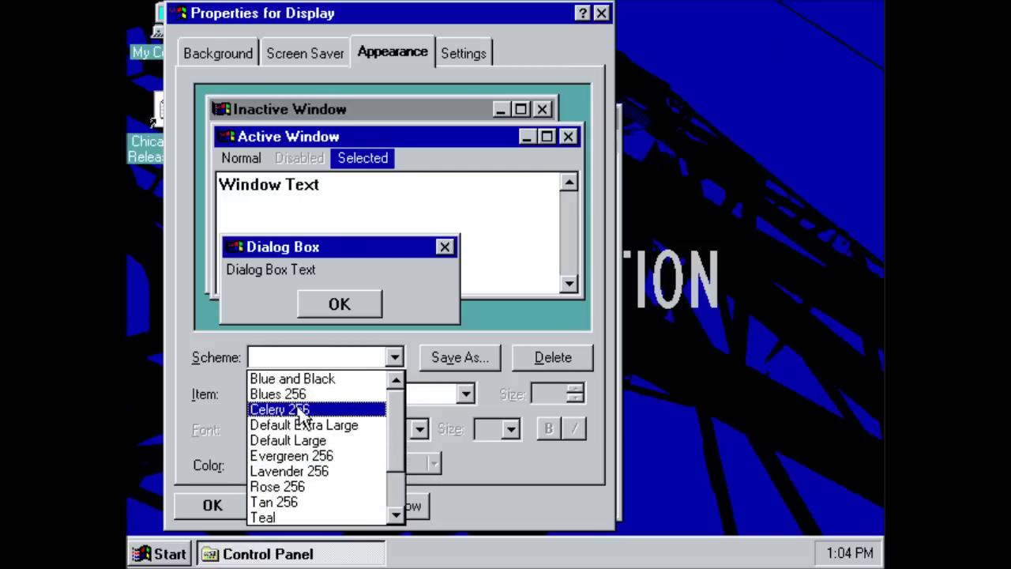
pyautogui.press('Up')
pyautogui.press('Return')
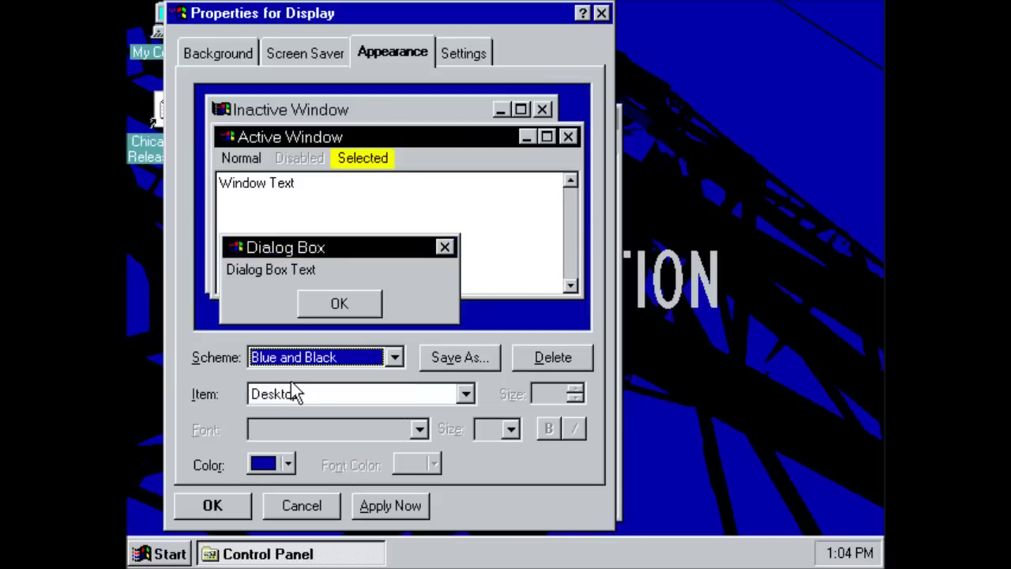
pyautogui.hotkey('alt', 'a')
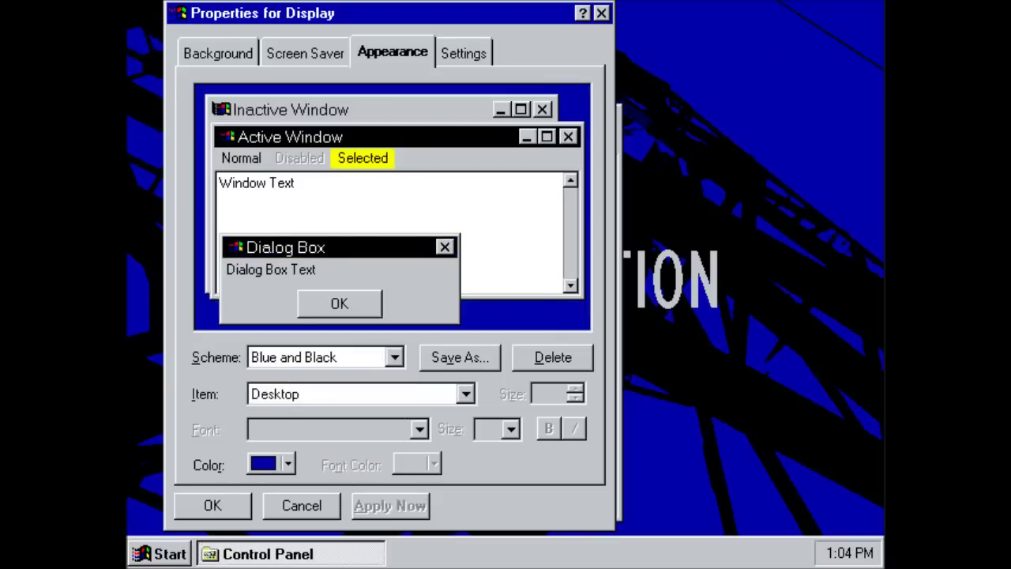
# Step: Preview the Blues 256, Celery 256, Default Extra Large, Lavender 256 and Rose 256 schemes
pyautogui.click(345, 357)
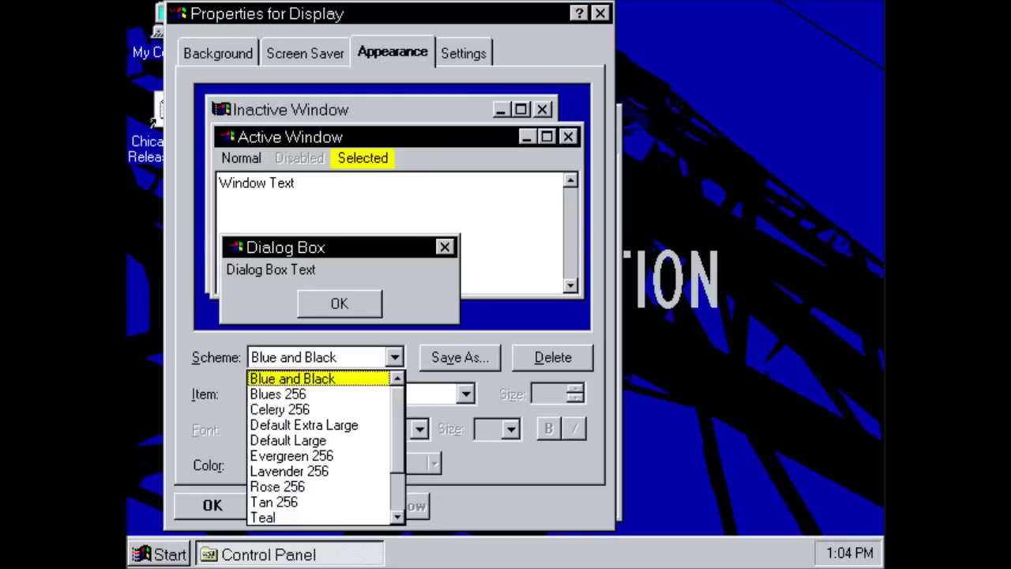
pyautogui.press('Down')
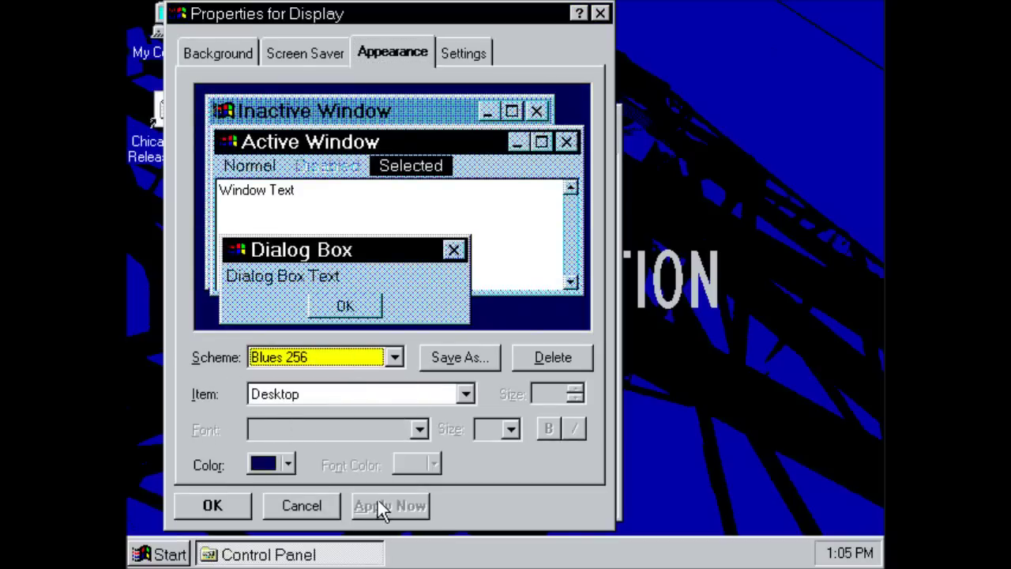
pyautogui.press('Down')
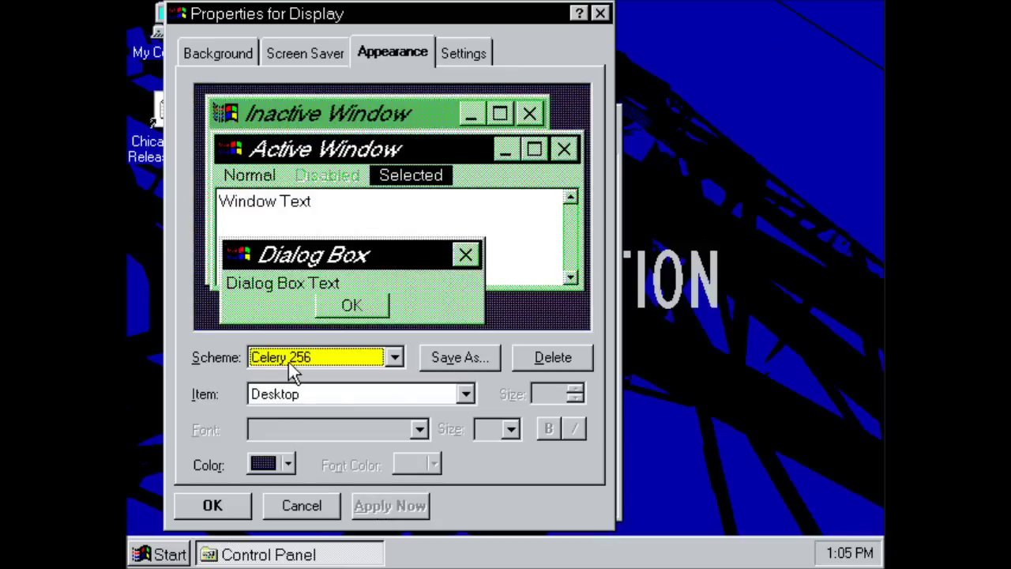
pyautogui.press('Down')
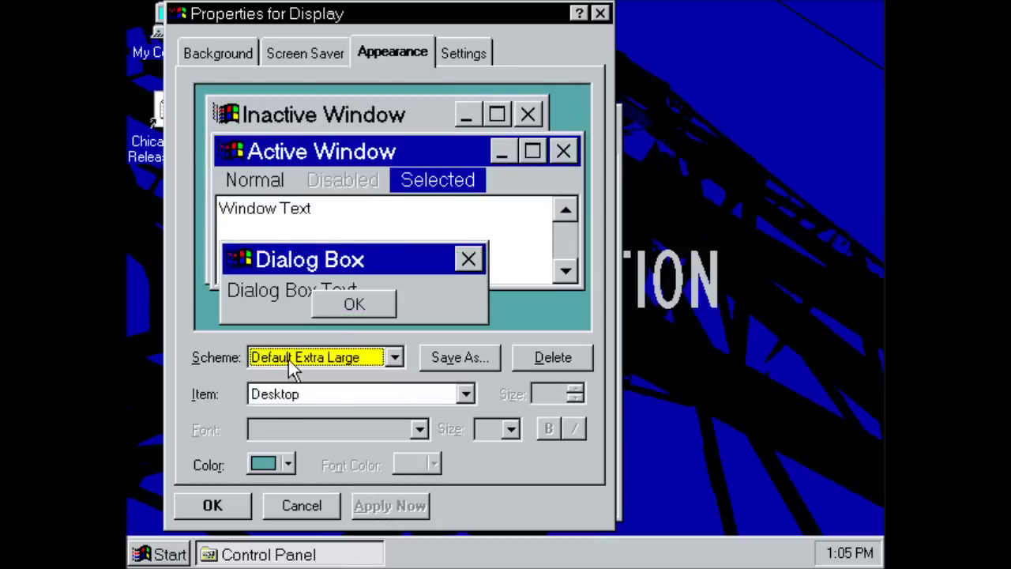
pyautogui.press('Down')
pyautogui.press('Down')
pyautogui.press('Down')
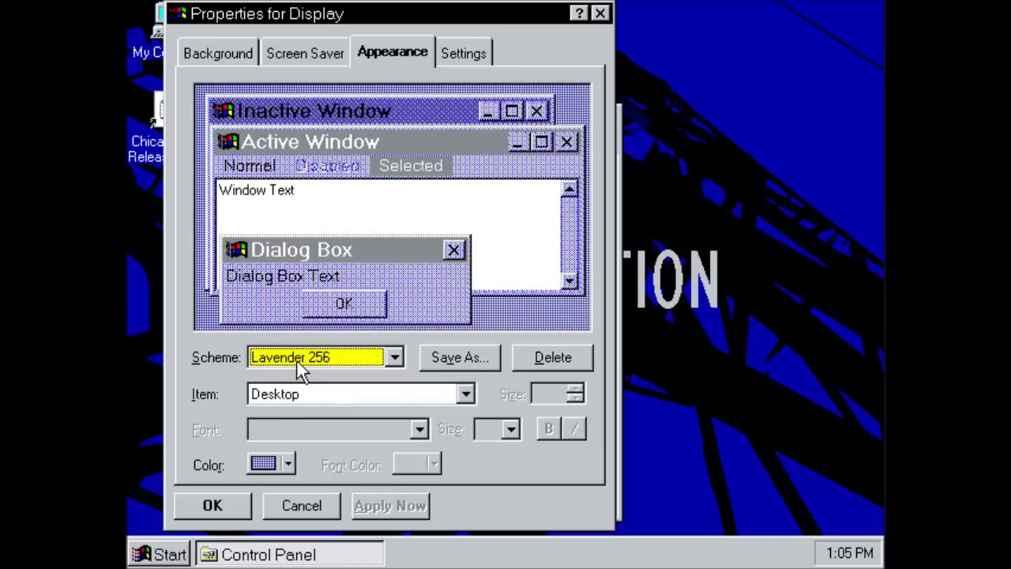
pyautogui.press('Down')
pyautogui.press('Down')
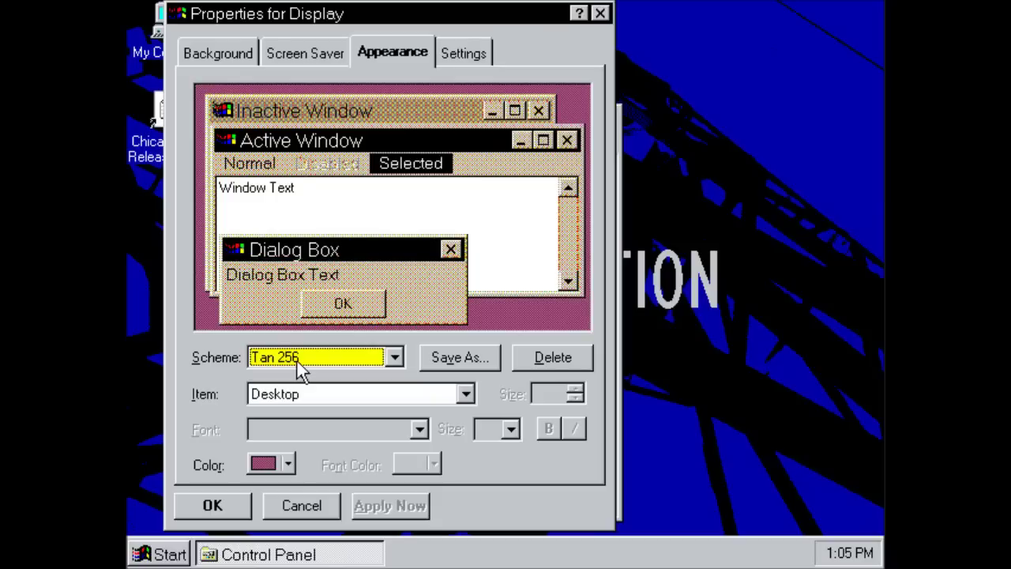
pyautogui.press('Up')
pyautogui.press('Down')
# Step: Preview Teal, Wheat 256 and Windows Default, then settle on Tan 256 and click OK
pyautogui.press('Down')
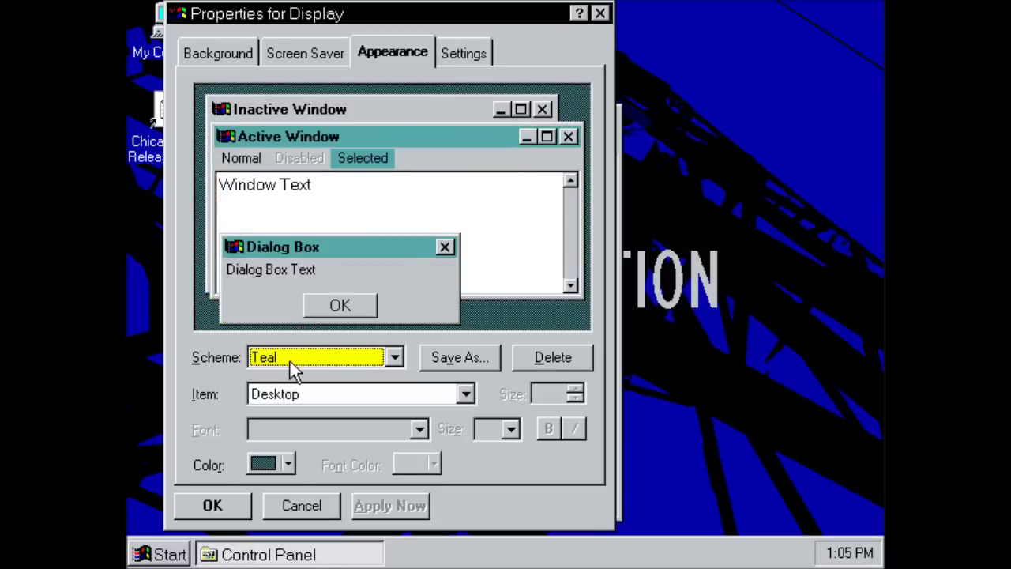
pyautogui.press('Down')
pyautogui.press('Down')
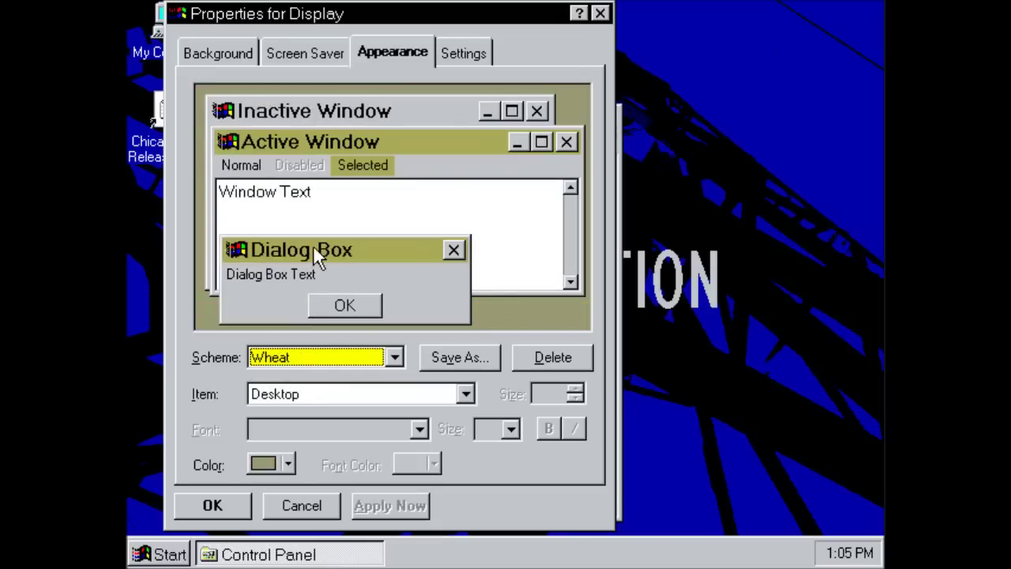
pyautogui.press('Down')
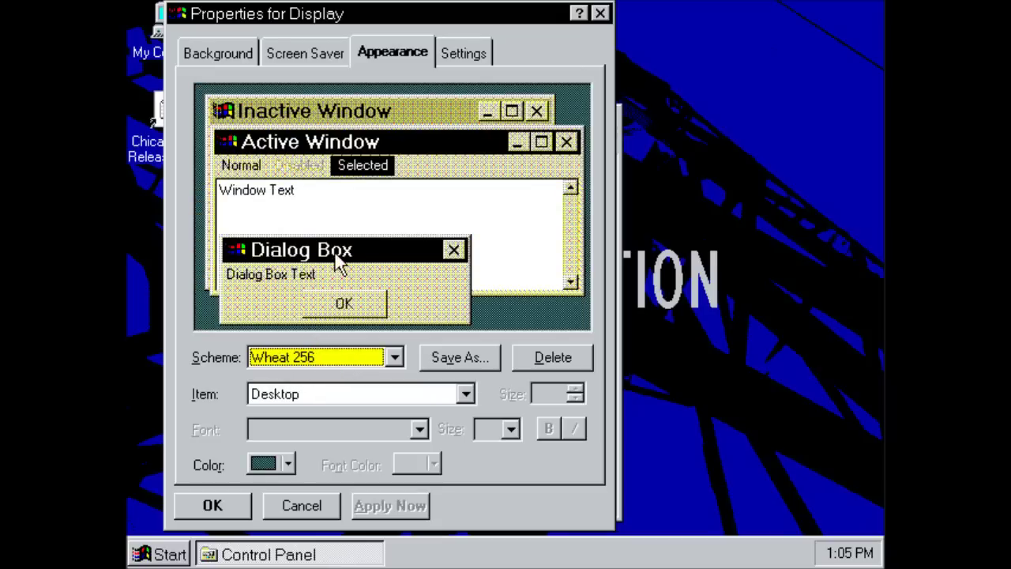
pyautogui.press('Down')
pyautogui.press('Up')
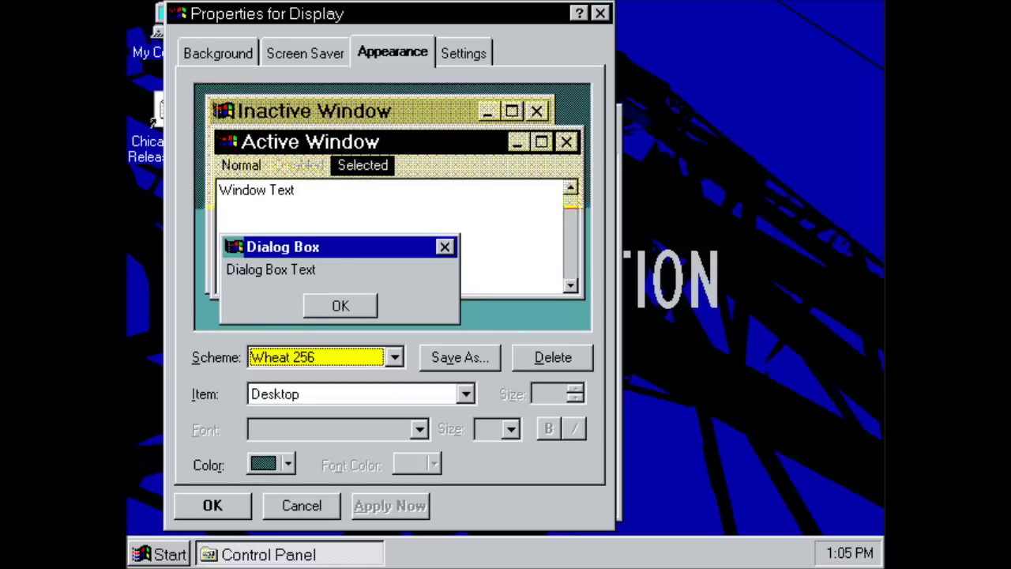
pyautogui.press('Up')
pyautogui.press('Up')
pyautogui.press('Up')
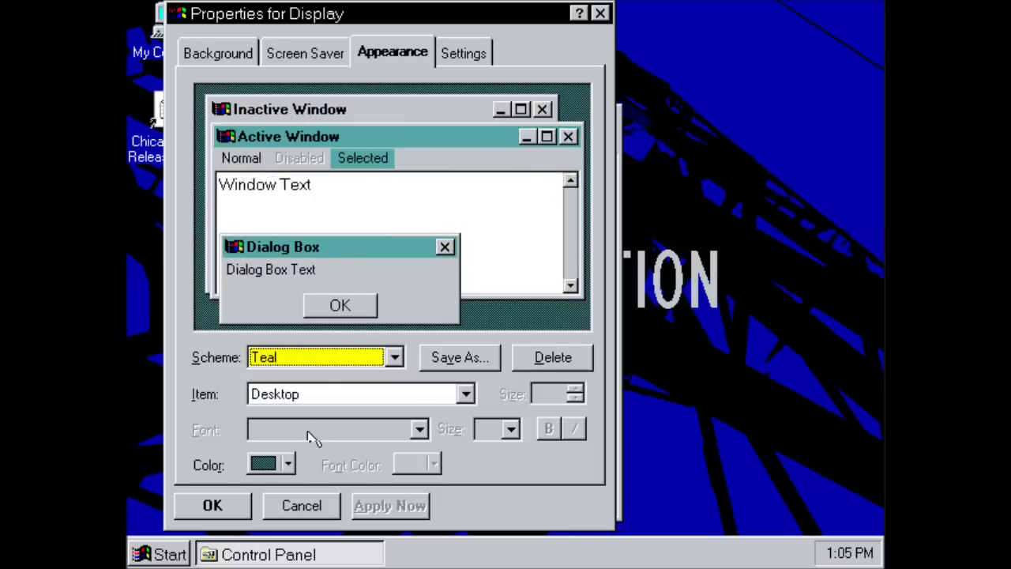
pyautogui.press('Up')
pyautogui.press('Up')
pyautogui.press('Up')
pyautogui.press('Up')
pyautogui.press('Down')
pyautogui.press('Down')
pyautogui.press('Down')
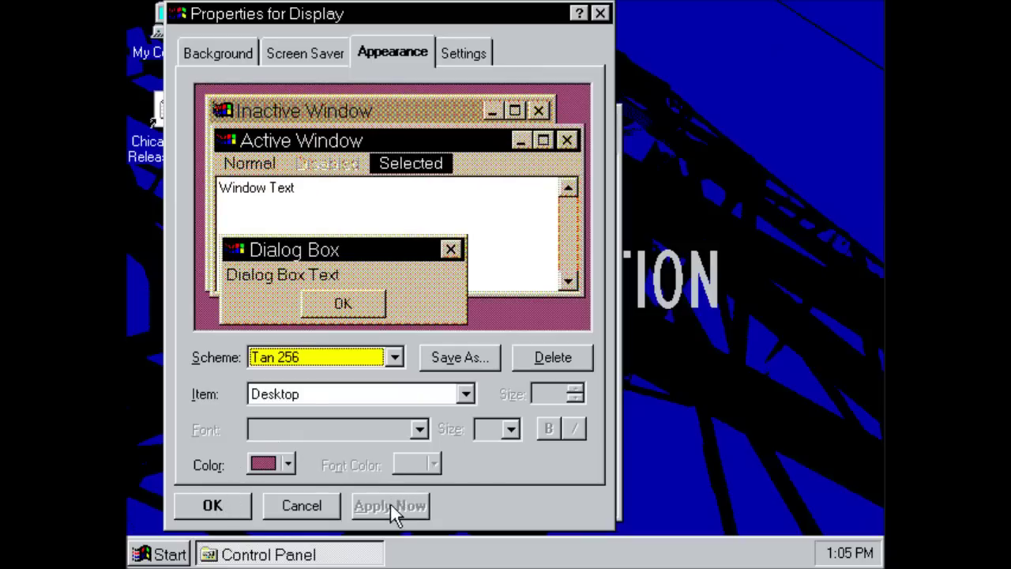
pyautogui.click(224, 503)
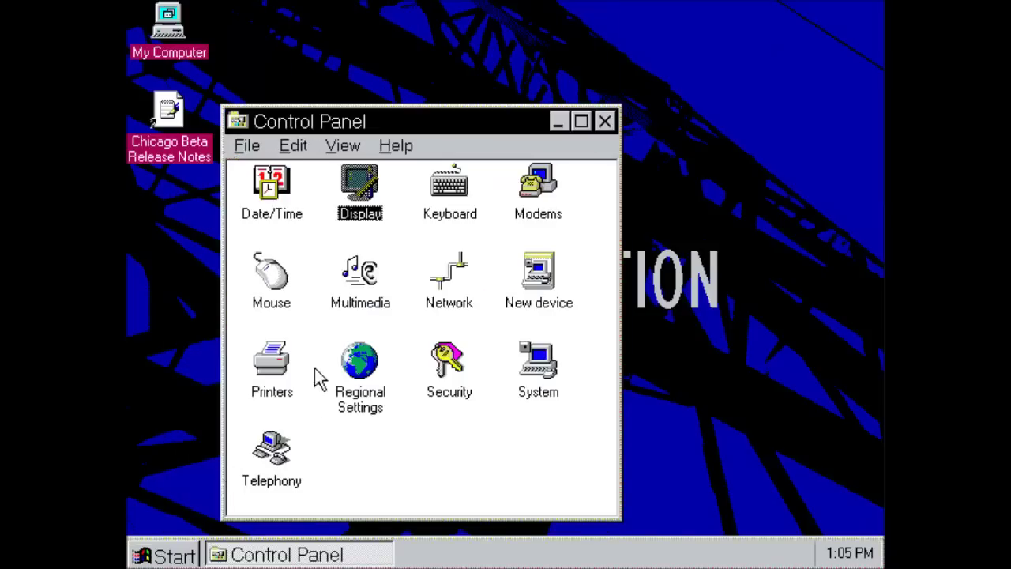
# Step: Step through the Appearance scheme list to Wheat, apply it with OK, and reopen Display
pyautogui.doubleClick(348, 190)
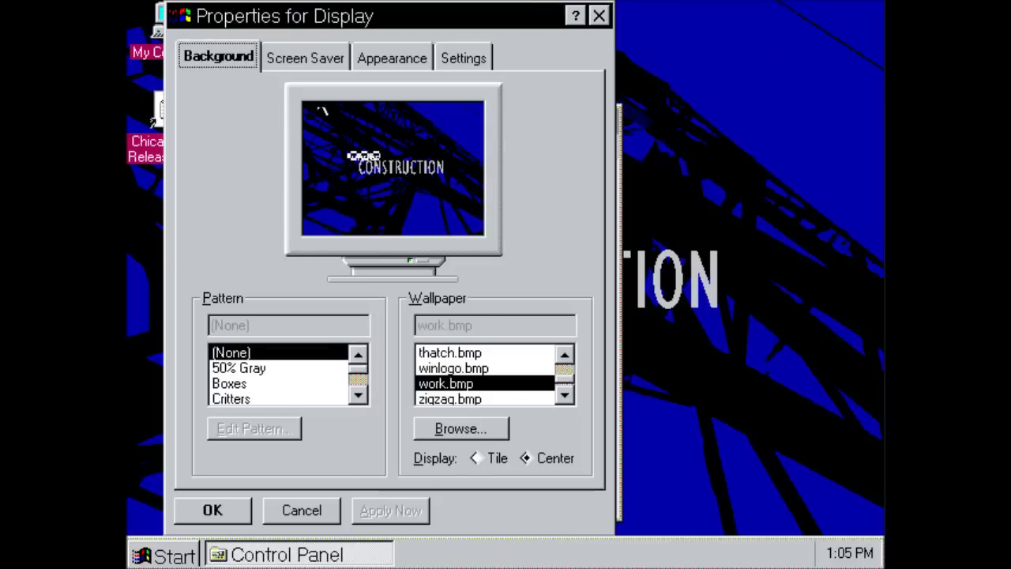
pyautogui.click(369, 59)
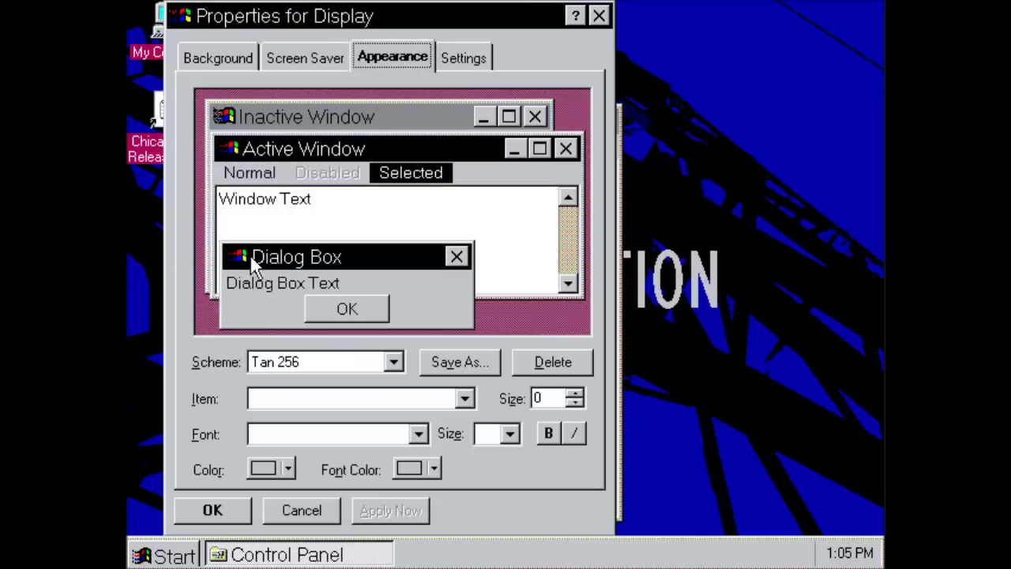
pyautogui.click(278, 365)
pyautogui.click(293, 429)
pyautogui.press('Up')
pyautogui.press('Up')
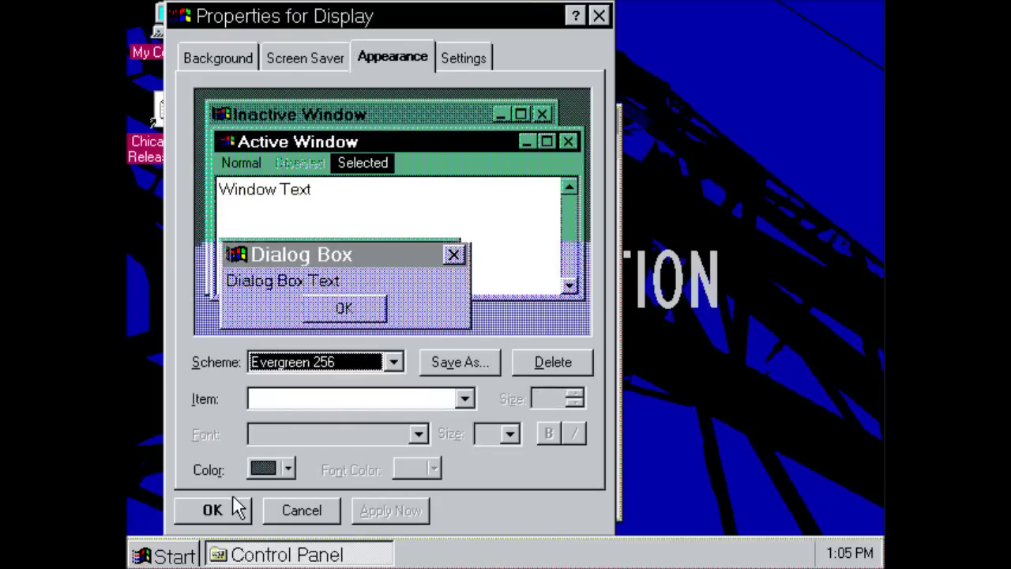
pyautogui.press('Up')
pyautogui.press('Up')
pyautogui.press('Up')
pyautogui.press('Up')
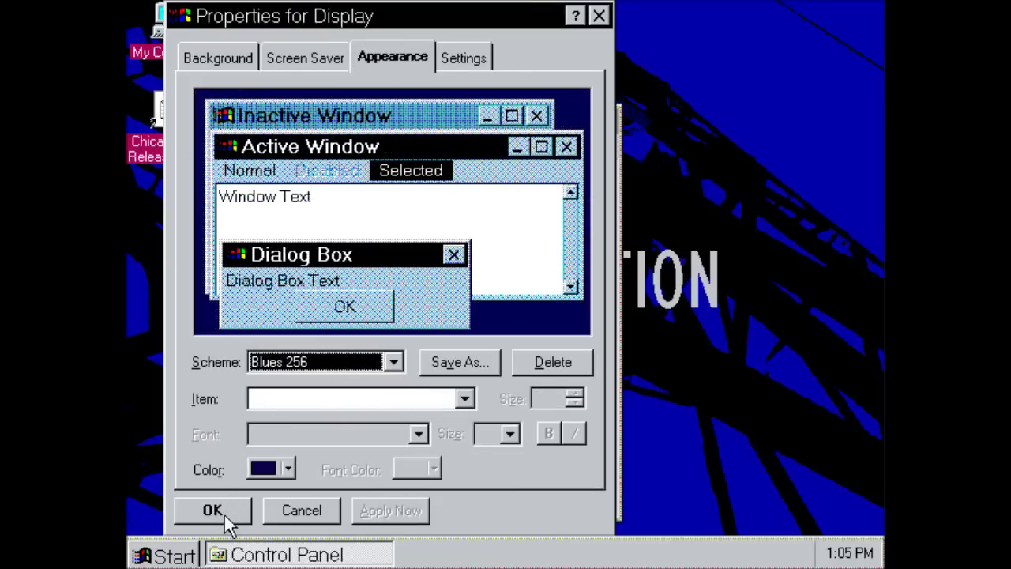
pyautogui.press('Up')
pyautogui.press('Down')
pyautogui.press('Down')
pyautogui.press('End')
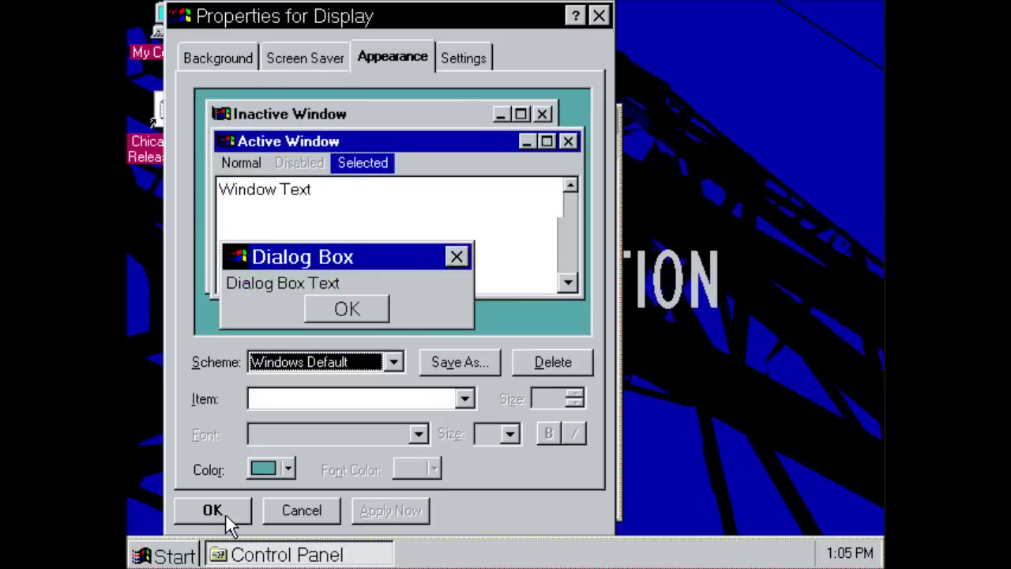
pyautogui.press('Up')
pyautogui.press('Up')
pyautogui.click(227, 520)
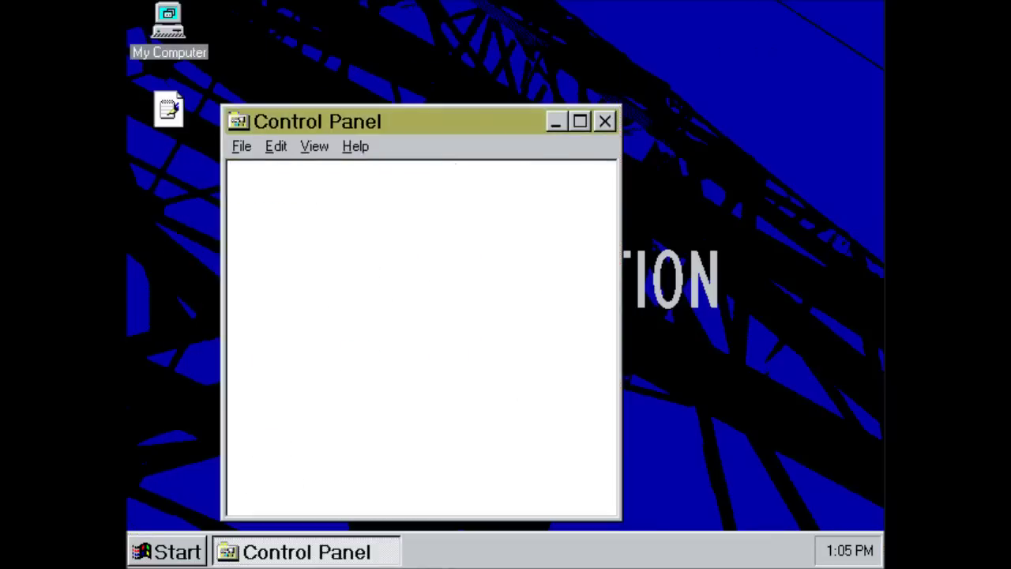
pyautogui.doubleClick(370, 175)
# Step: Try the 256 colors palette, acknowledge the monitor warning, and decline restarting now
pyautogui.click(464, 56)
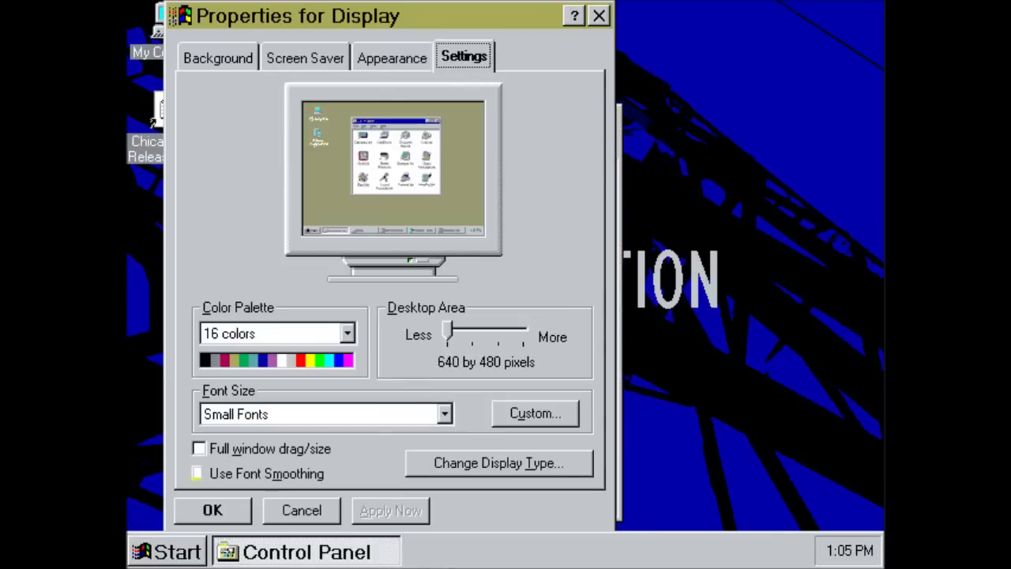
pyautogui.click(347, 333)
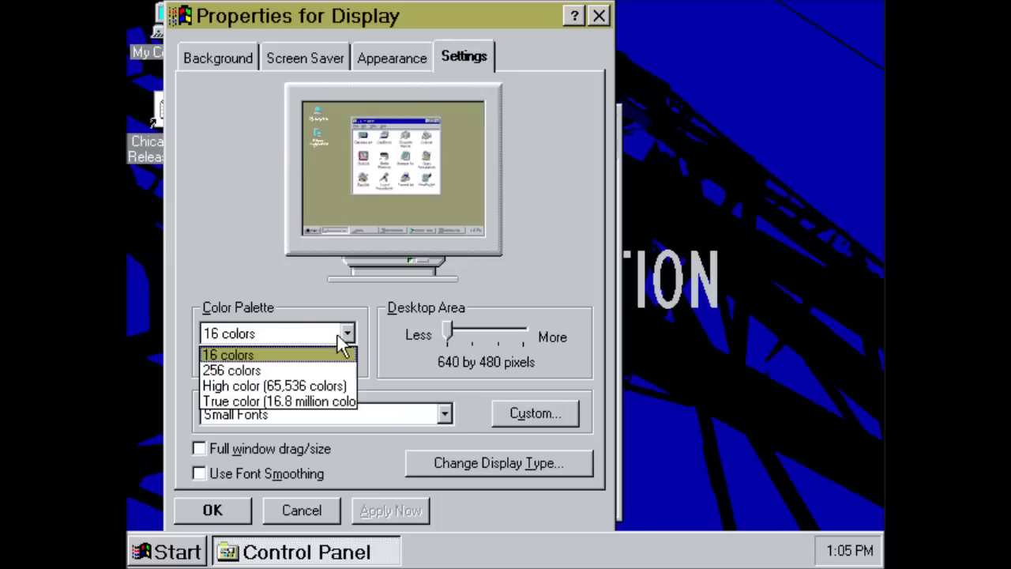
pyautogui.click(308, 370)
pyautogui.click(377, 510)
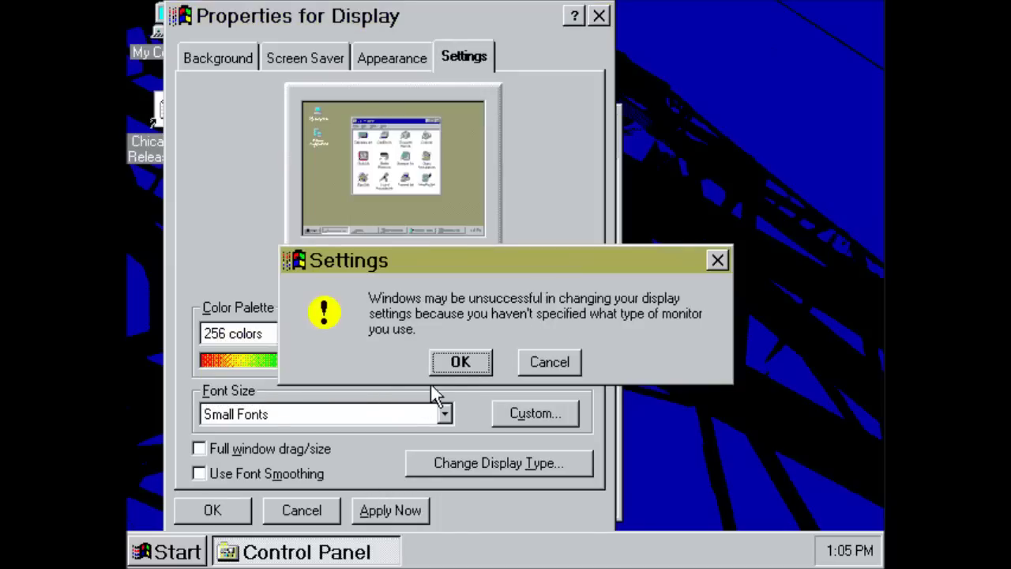
pyautogui.click(458, 362)
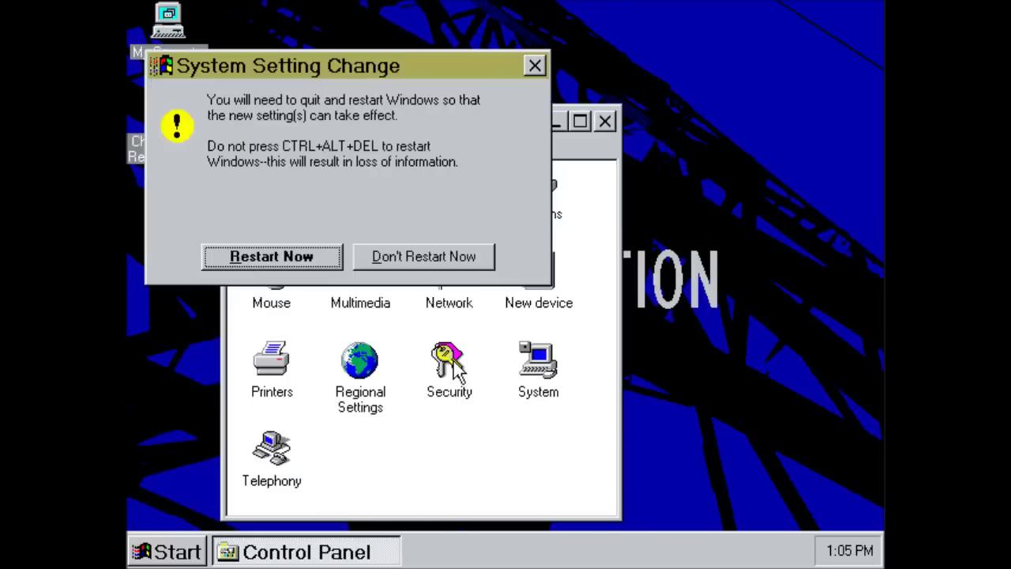
pyautogui.click(379, 267)
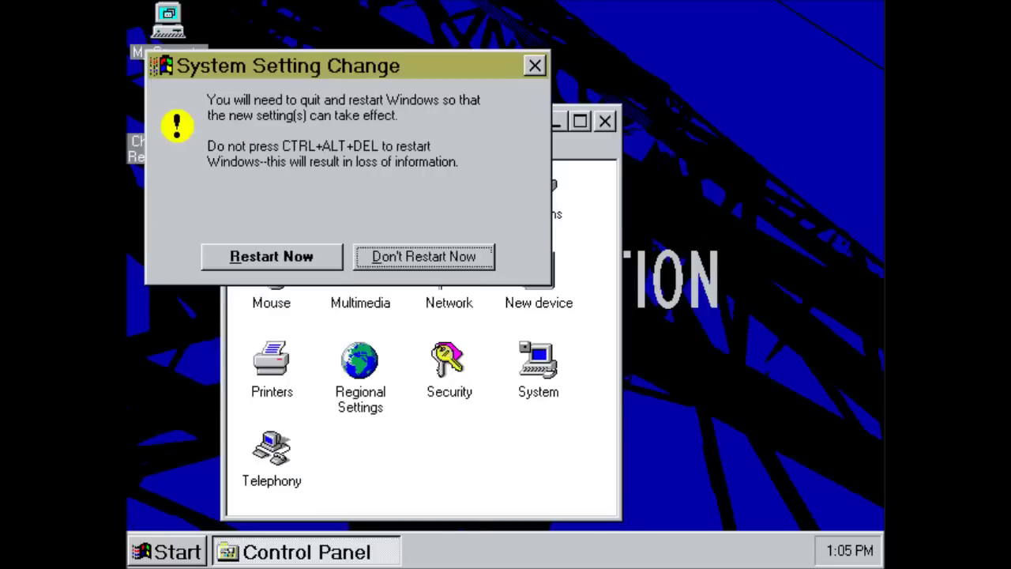
# Step: Turn on Use Font Smoothing and apply it, declining the restart
pyautogui.doubleClick(369, 187)
pyautogui.click(464, 57)
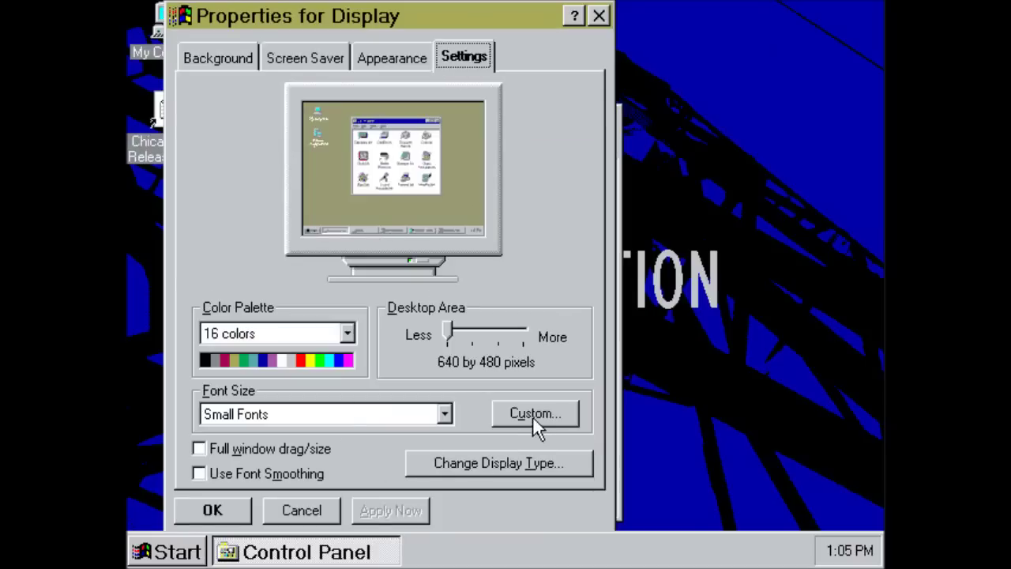
pyautogui.click(533, 417)
pyautogui.click(677, 161)
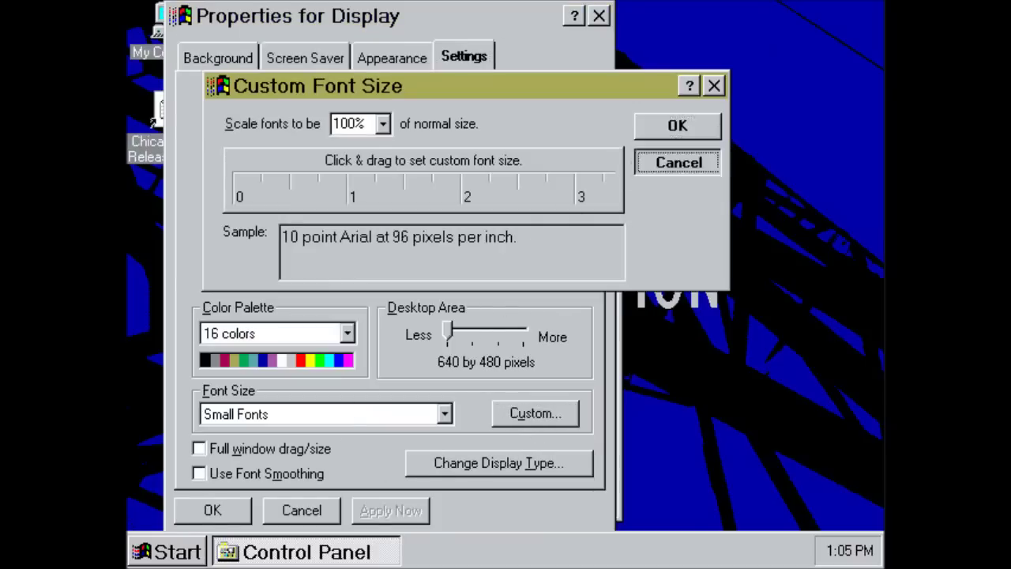
pyautogui.click(199, 473)
pyautogui.click(390, 510)
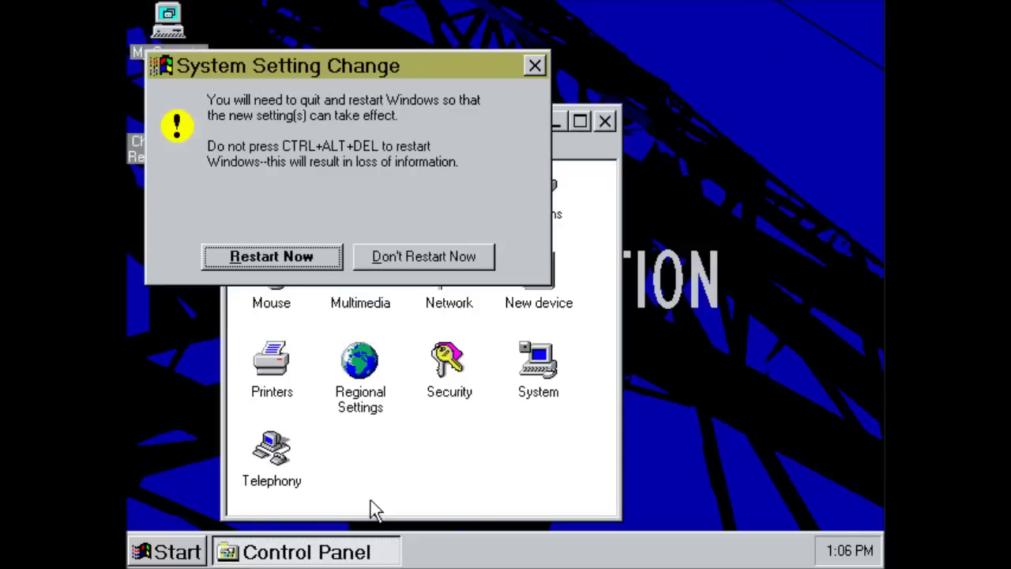
pyautogui.click(424, 256)
# Step: Try an 800 by 600 desktop area, dismiss the unsupported notice, and close Display properties
pyautogui.doubleClick(364, 194)
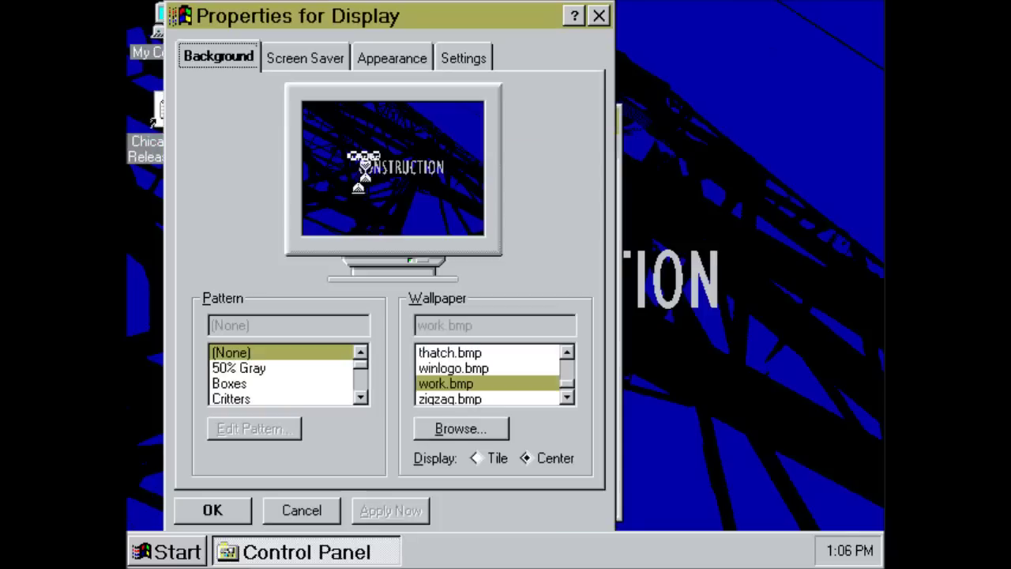
pyautogui.click(464, 63)
pyautogui.moveTo(452, 330); pyautogui.dragTo(482, 332)
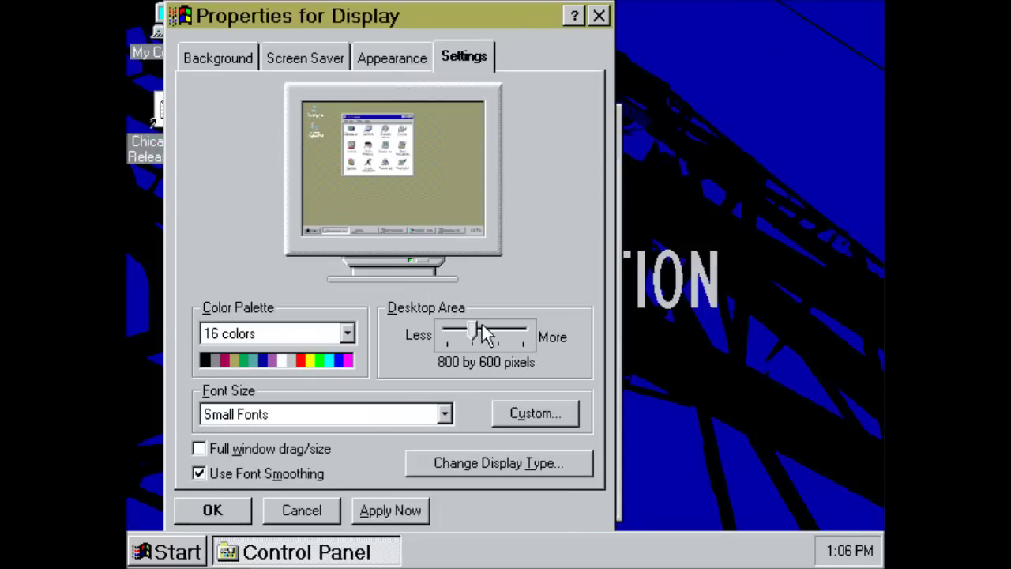
pyautogui.click(401, 510)
pyautogui.click(444, 357)
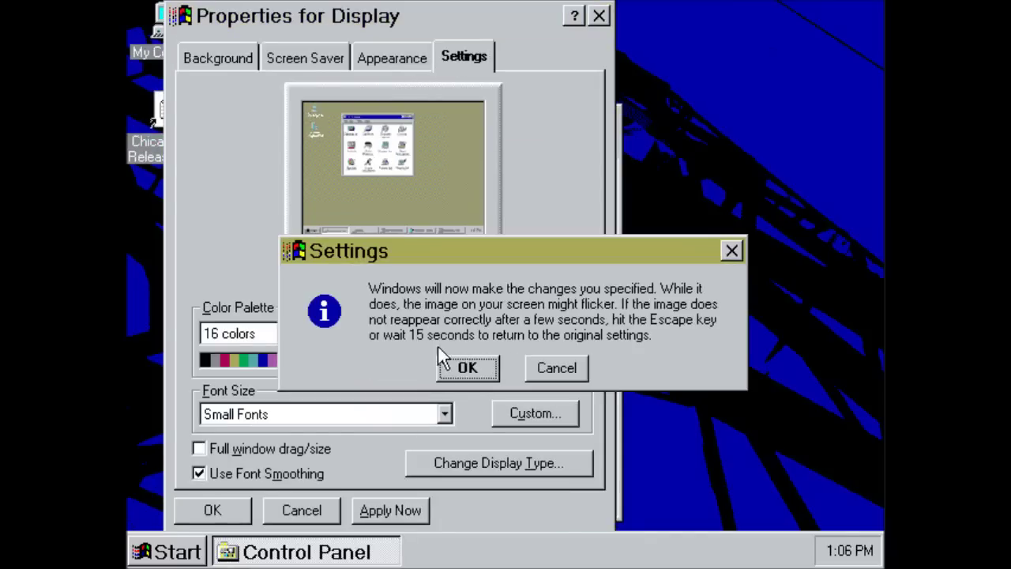
pyautogui.click(456, 367)
pyautogui.click(498, 360)
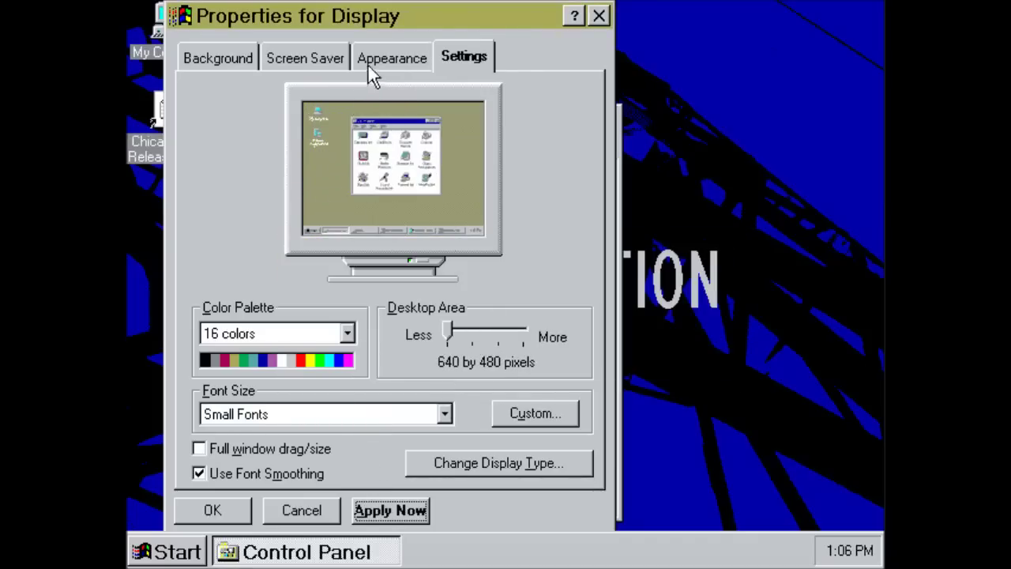
pyautogui.click(308, 58)
pyautogui.click(218, 58)
pyautogui.click(193, 506)
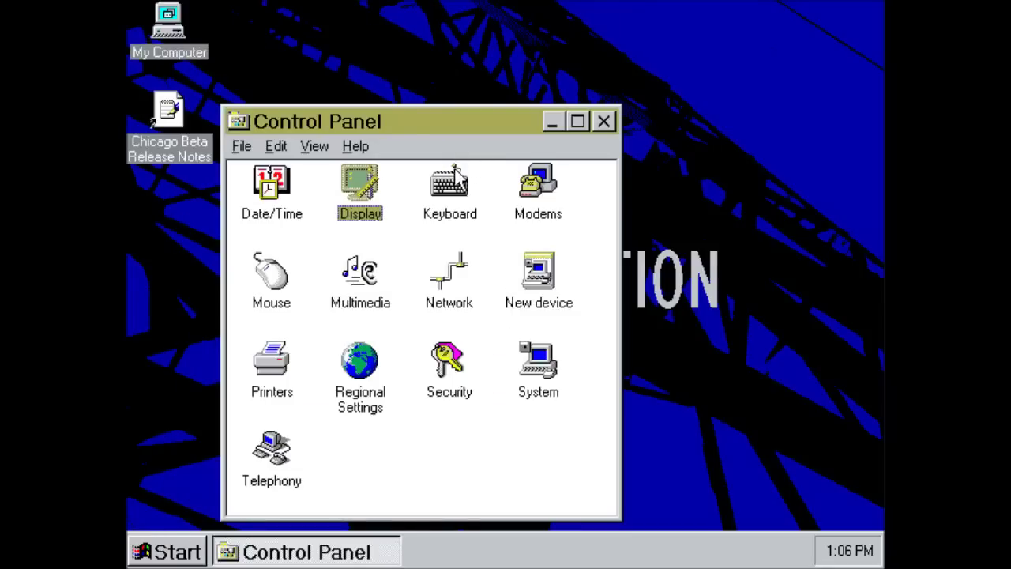
pyautogui.doubleClick(254, 174)
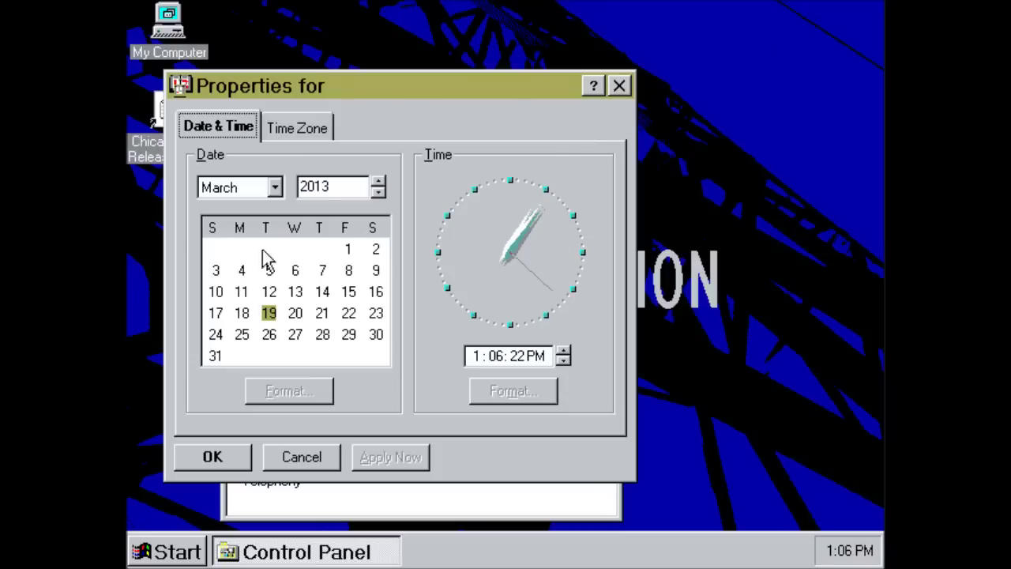
pyautogui.click(620, 86)
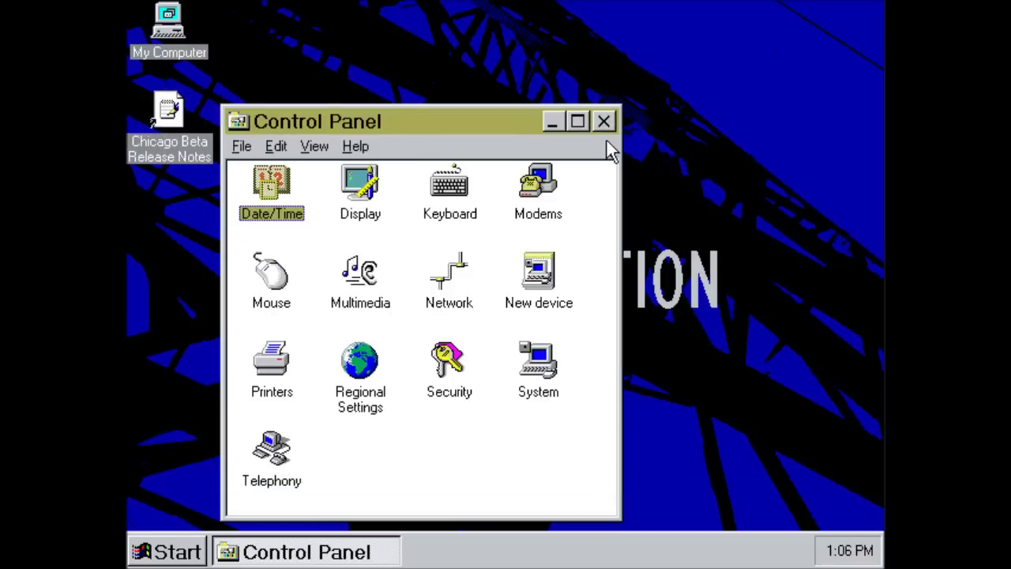
pyautogui.doubleClick(545, 359)
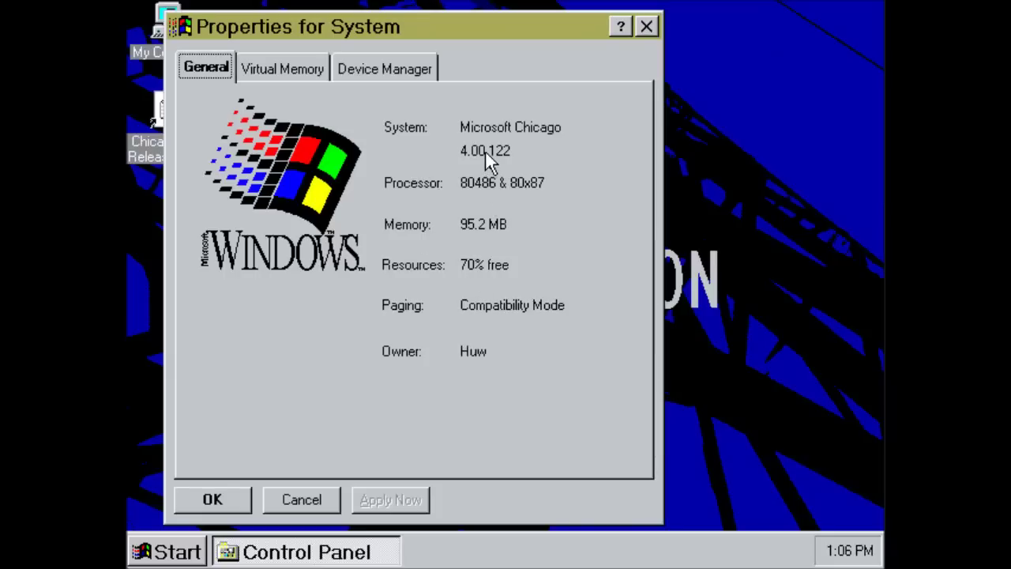
# Step: View System's Virtual Memory and Device Manager pages, then close System and Control Panel
pyautogui.click(282, 69)
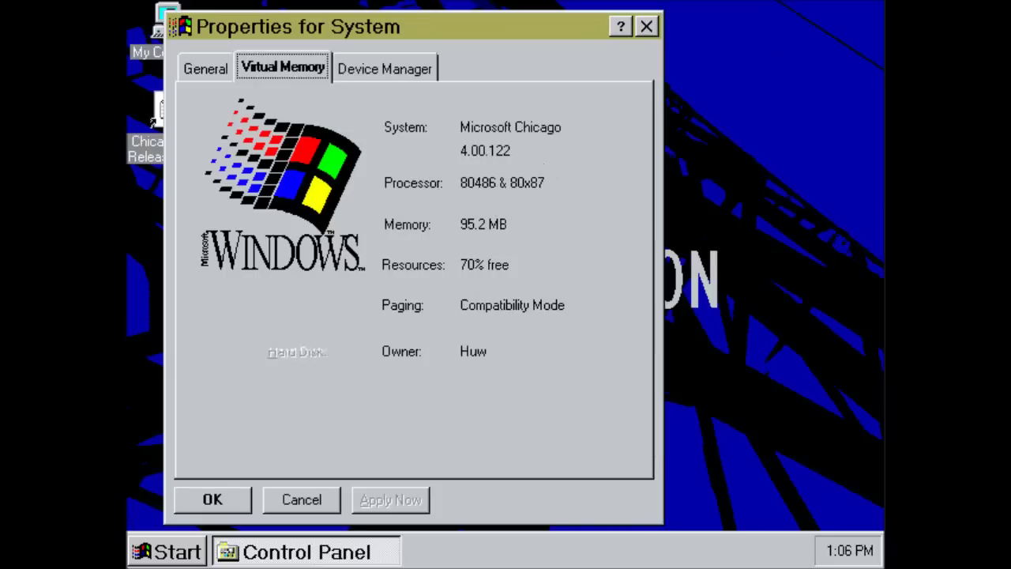
pyautogui.click(385, 68)
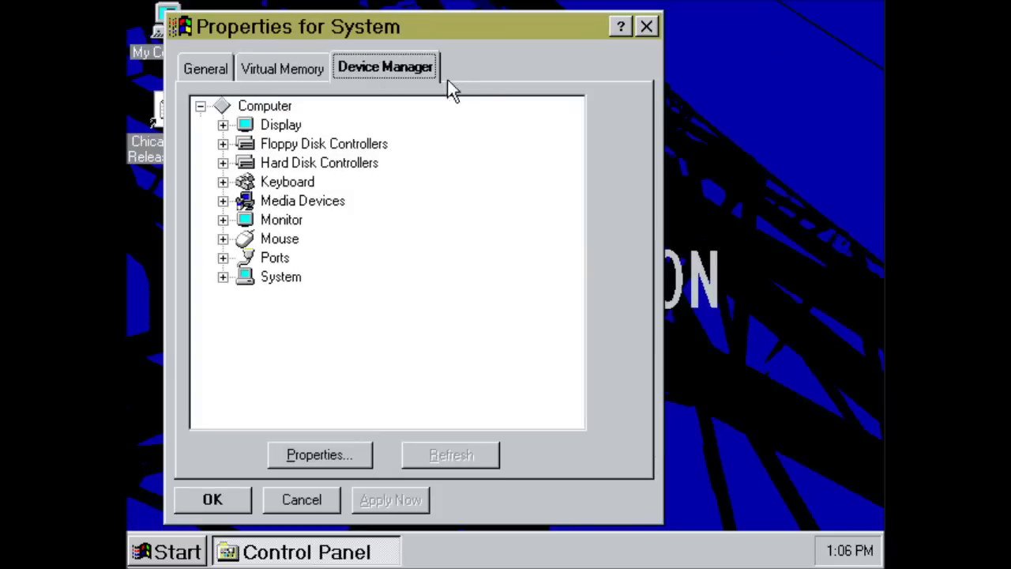
pyautogui.click(647, 28)
pyautogui.hotkey('alt', 'F4')
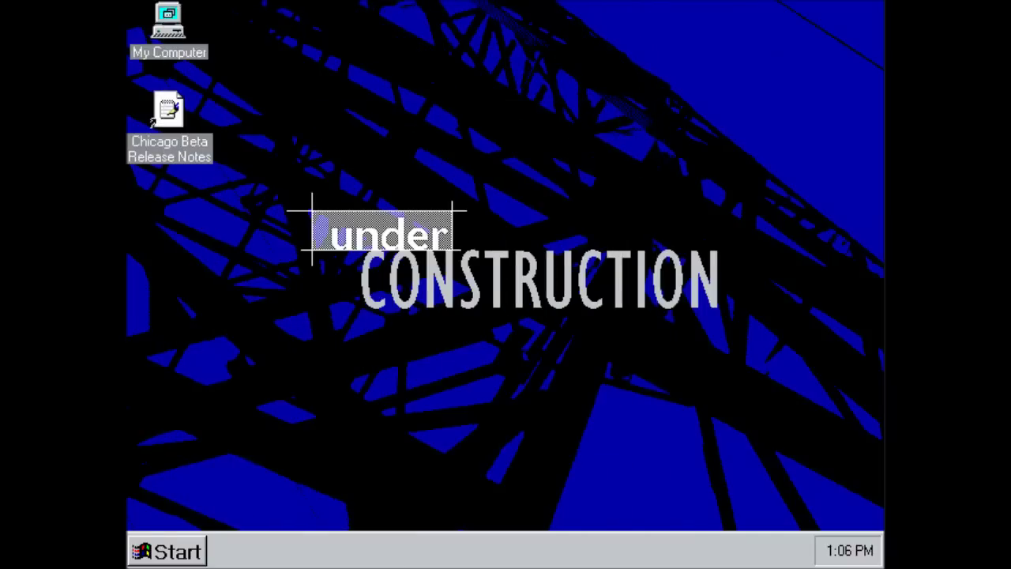
pyautogui.click(162, 550)
pyautogui.moveTo(169, 449)
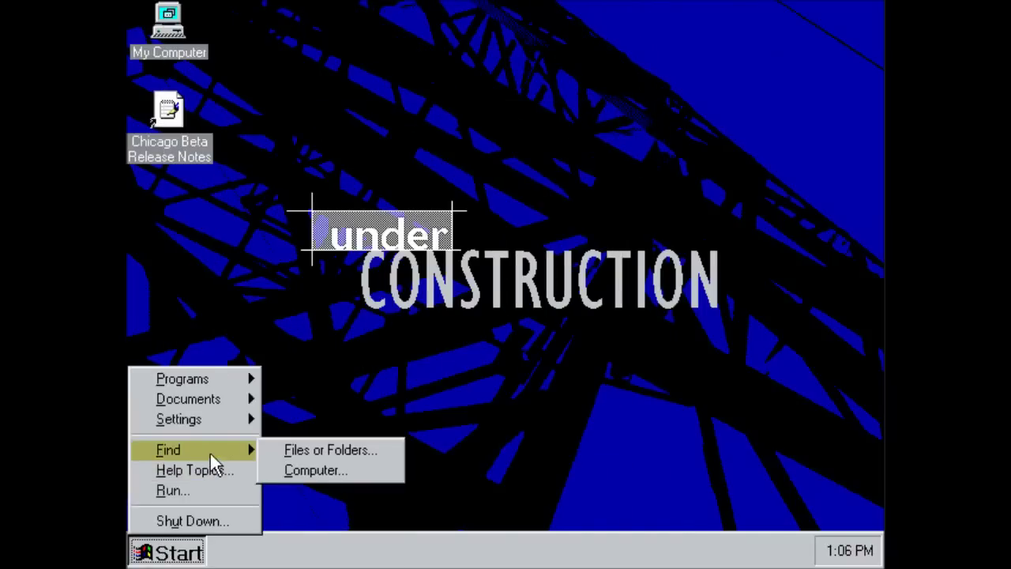
# Step: Search drive C for all files, then glance at the Chicago help topics, closing both
pyautogui.click(328, 445)
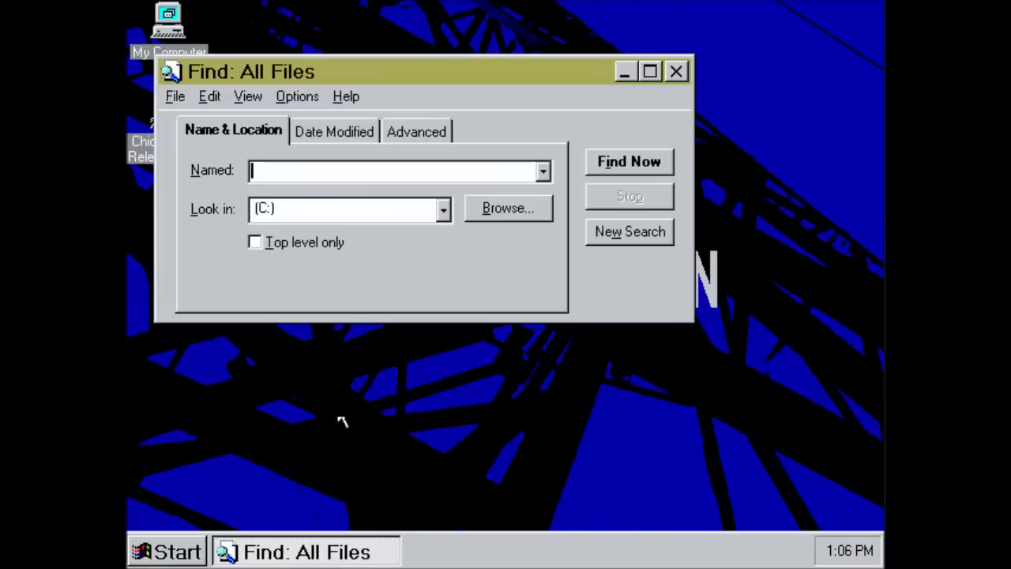
pyautogui.click(648, 162)
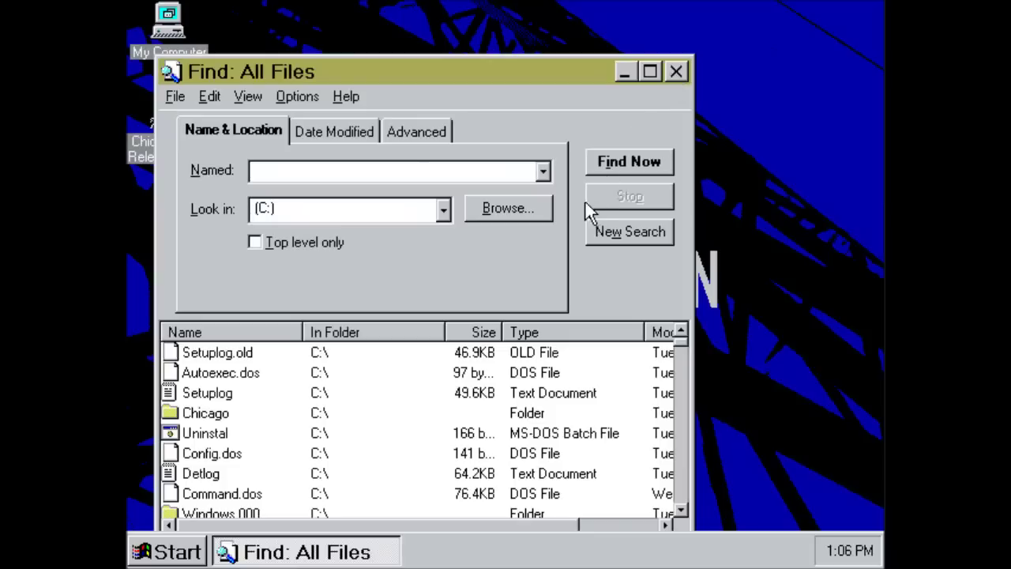
pyautogui.click(620, 163)
pyautogui.click(684, 70)
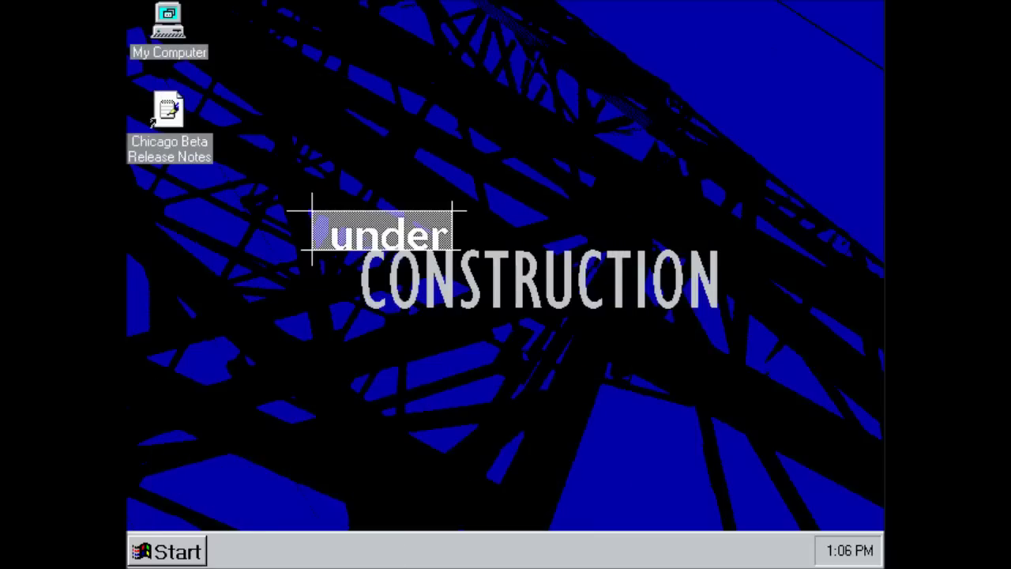
pyautogui.click(166, 552)
pyautogui.moveTo(168, 450)
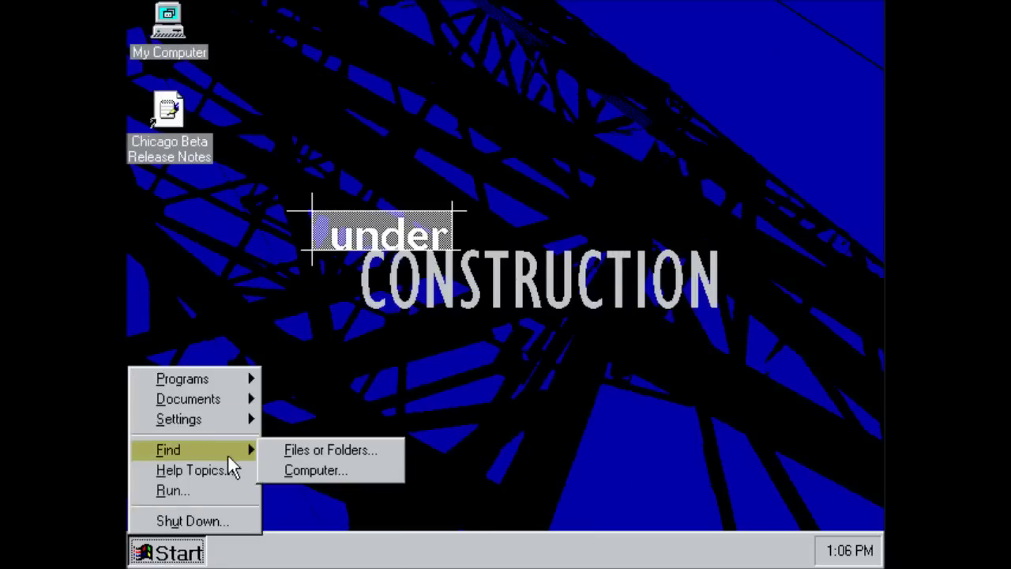
pyautogui.click(222, 473)
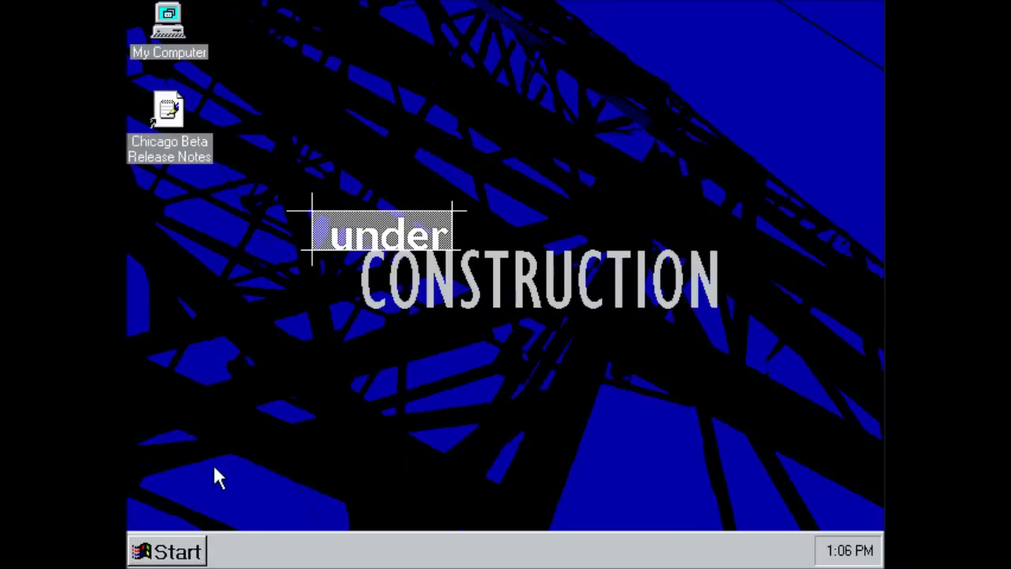
pyautogui.click(864, 16)
# Step: Run winver to show the version 3.95 About box, centre it, and dismiss it
pyautogui.click(162, 551)
pyautogui.click(185, 489)
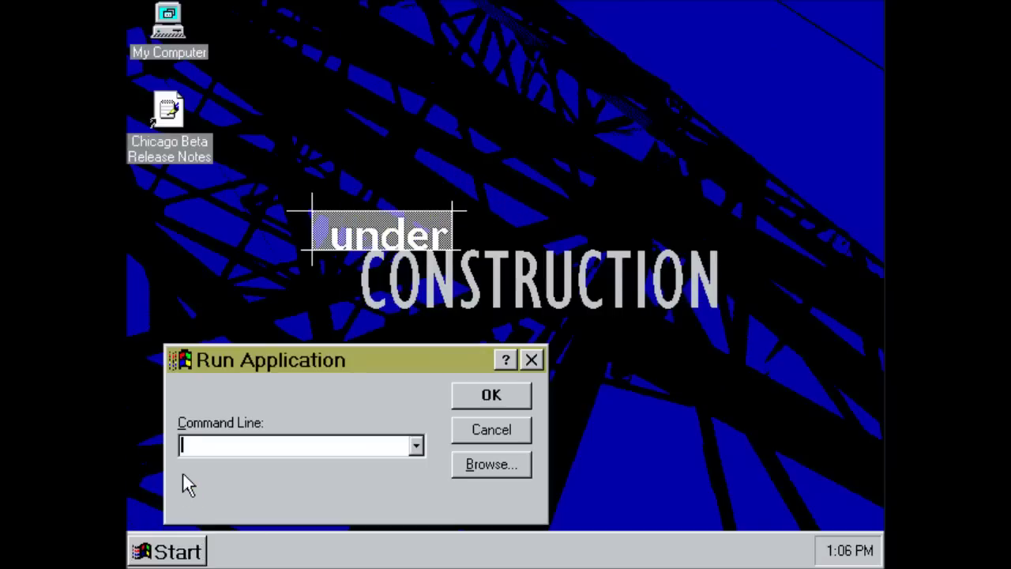
pyautogui.write('winver')
pyautogui.press('Return')
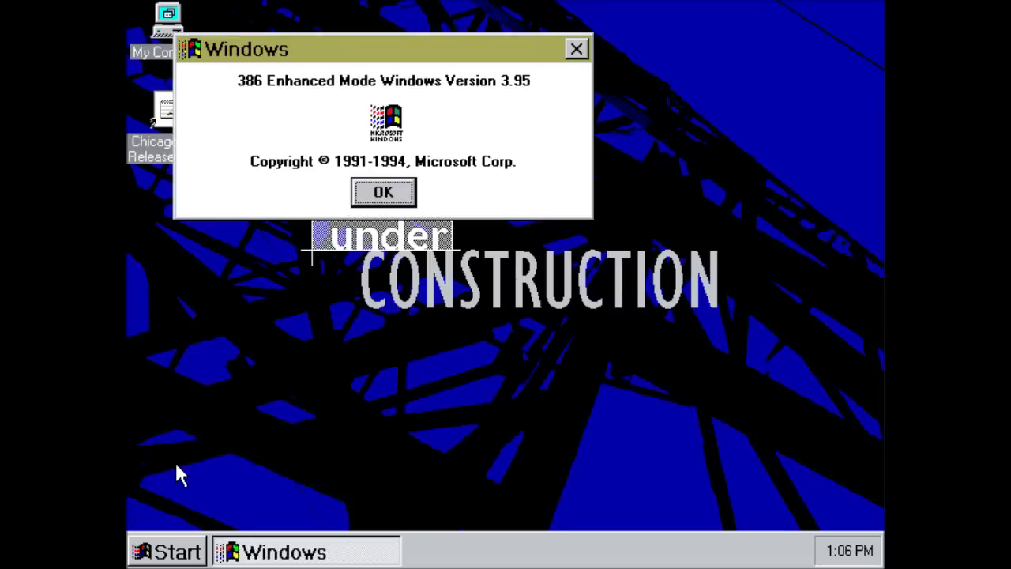
pyautogui.moveTo(397, 52); pyautogui.dragTo(502, 169)
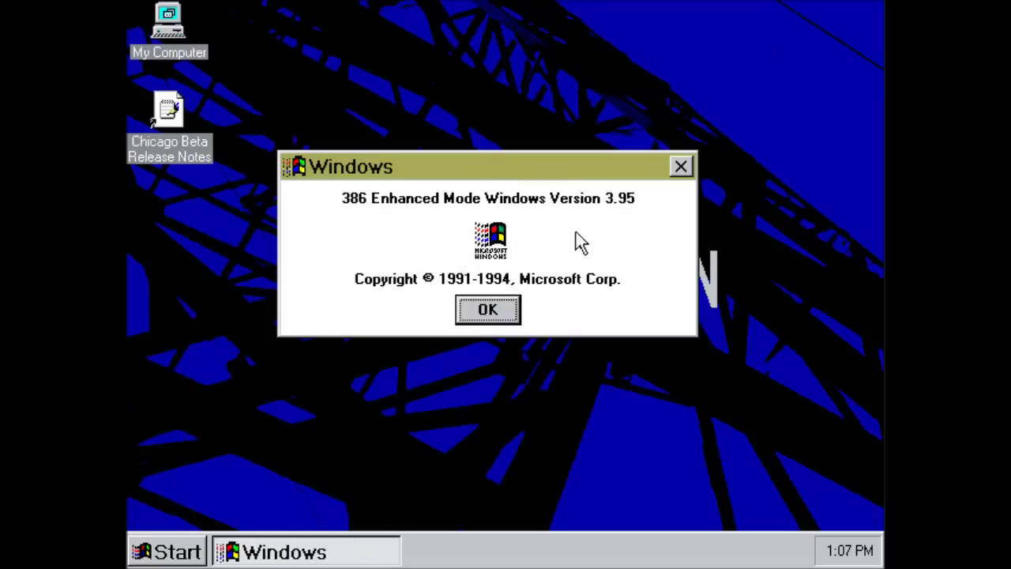
pyautogui.click(515, 310)
# Step: Open the C: drive from My Computer and turn on its toolbar and status bar
pyautogui.click(180, 553)
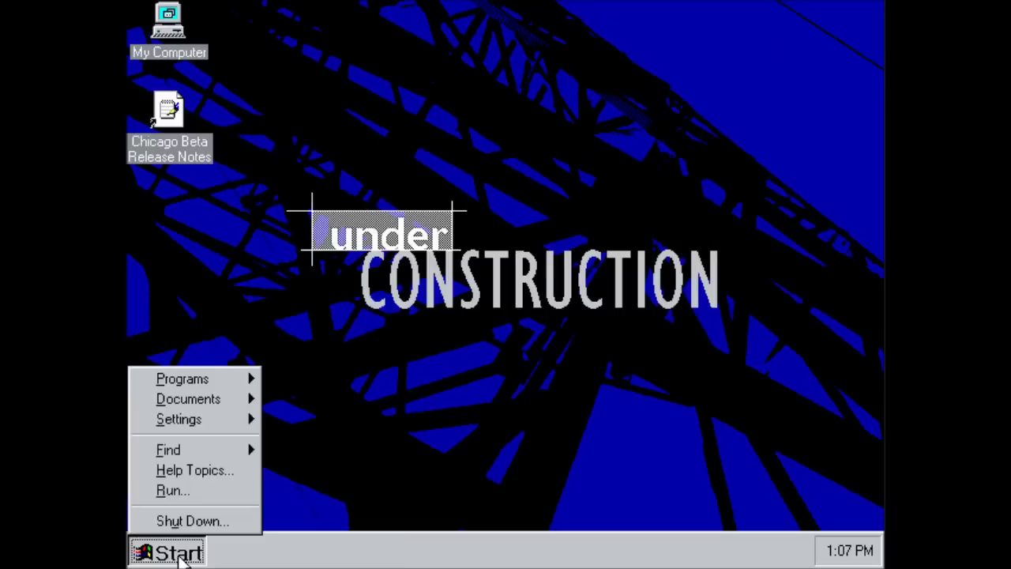
pyautogui.click(347, 197)
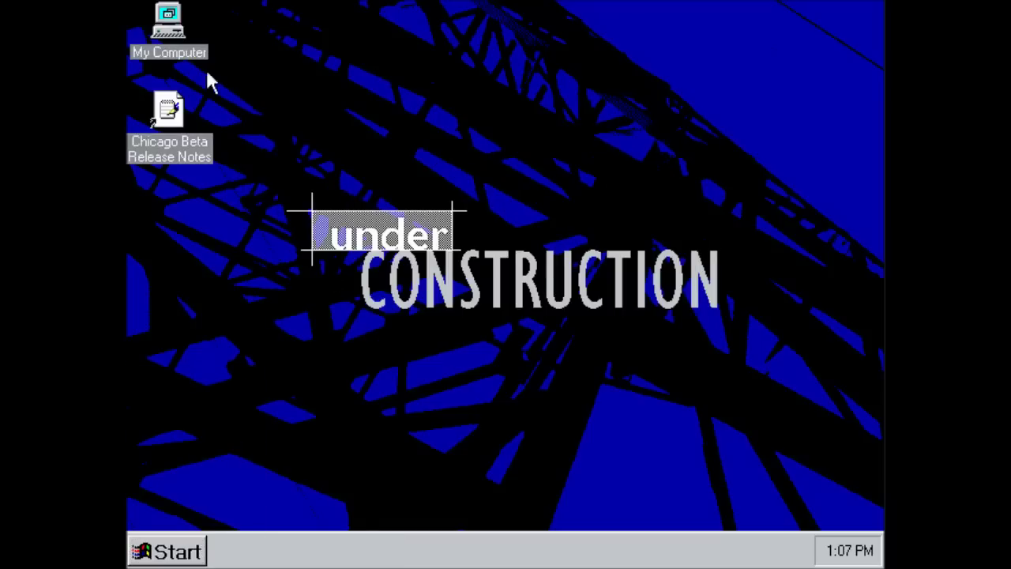
pyautogui.doubleClick(183, 49)
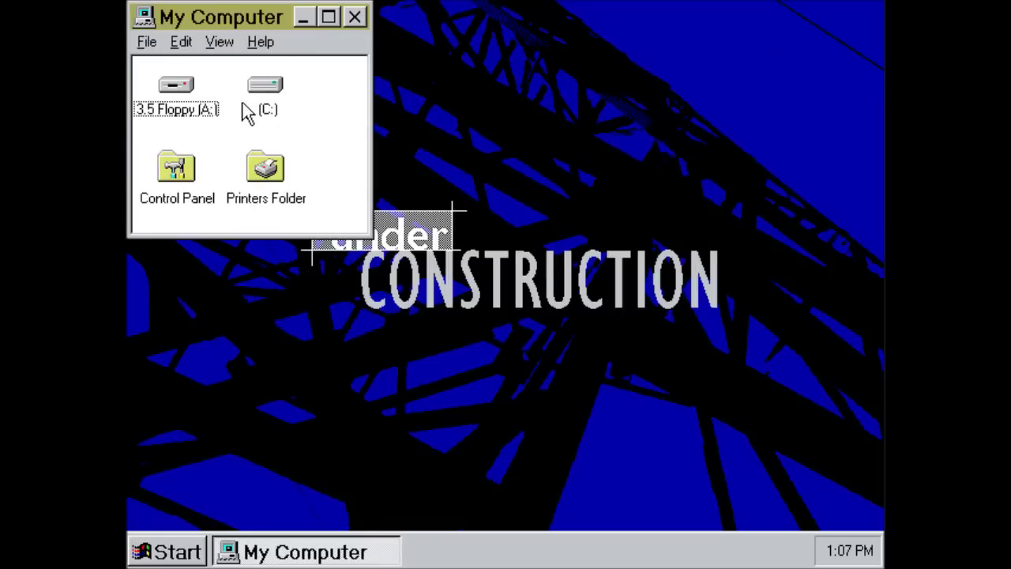
pyautogui.doubleClick(243, 104)
pyautogui.click(248, 72)
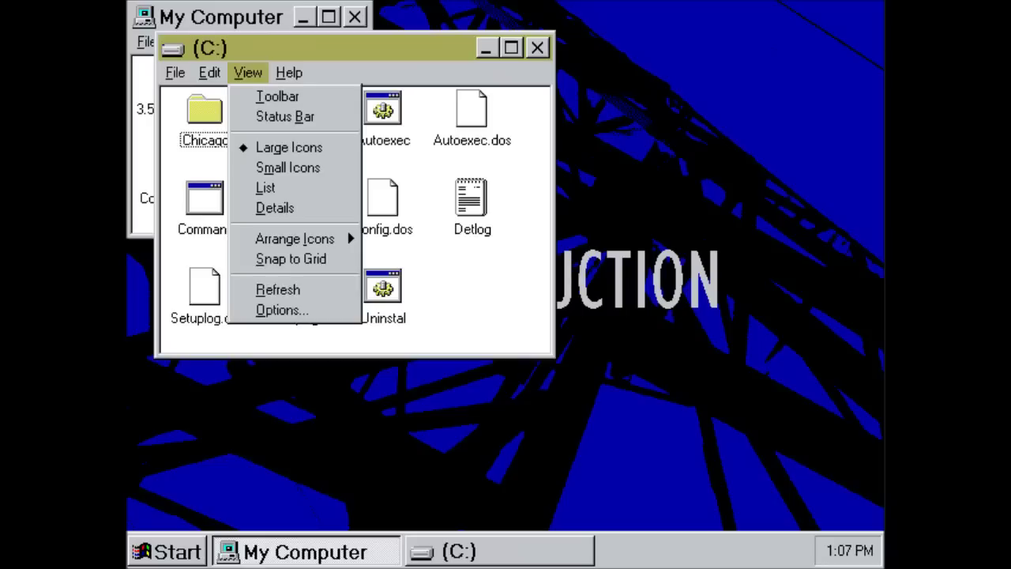
pyautogui.click(264, 96)
pyautogui.click(249, 74)
pyautogui.click(260, 117)
pyautogui.moveTo(209, 73)
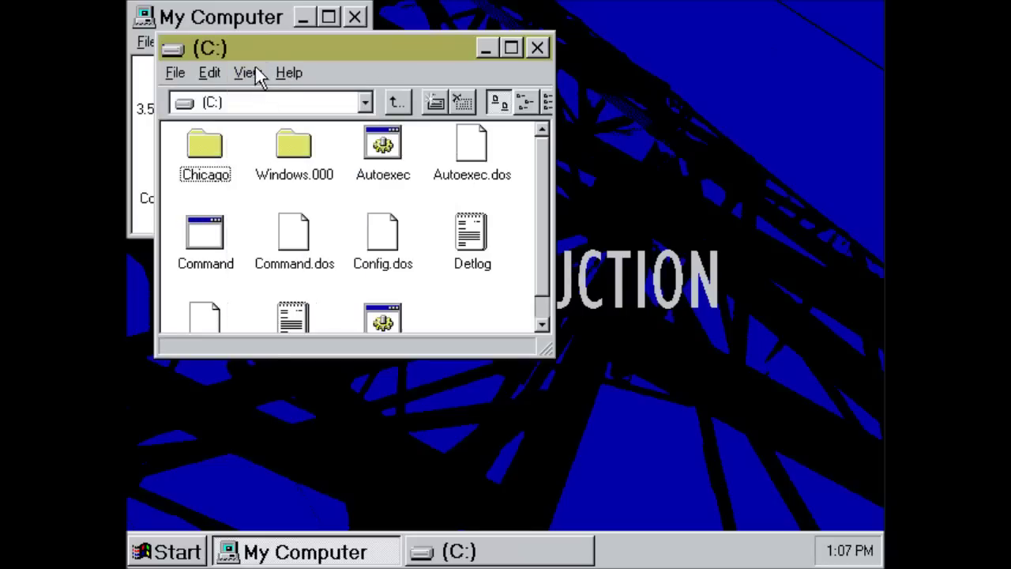
pyautogui.click(255, 66)
pyautogui.moveTo(248, 72)
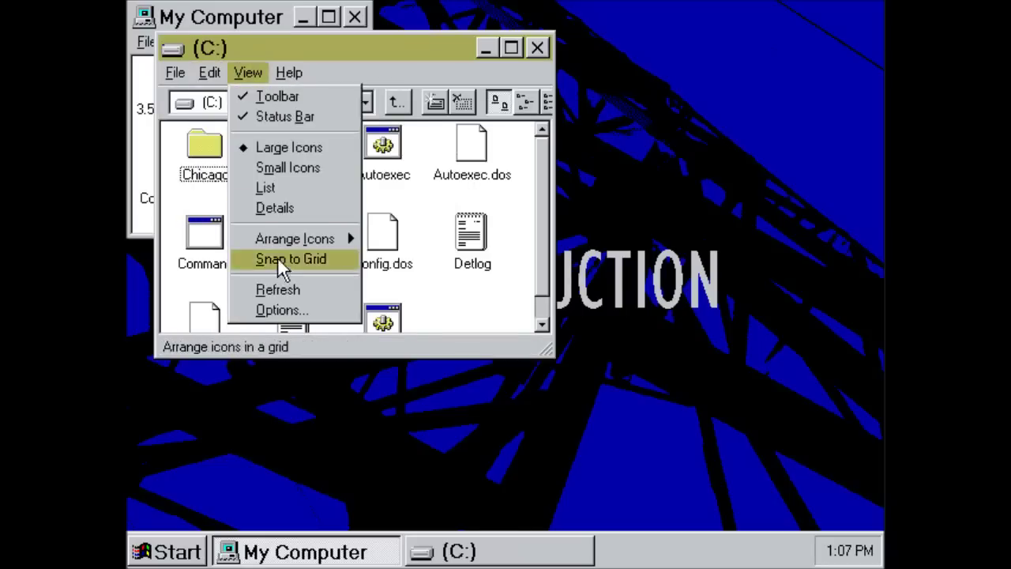
# Step: Set view options to a single window, show all files and full MS-DOS path, then close both windows
pyautogui.click(276, 310)
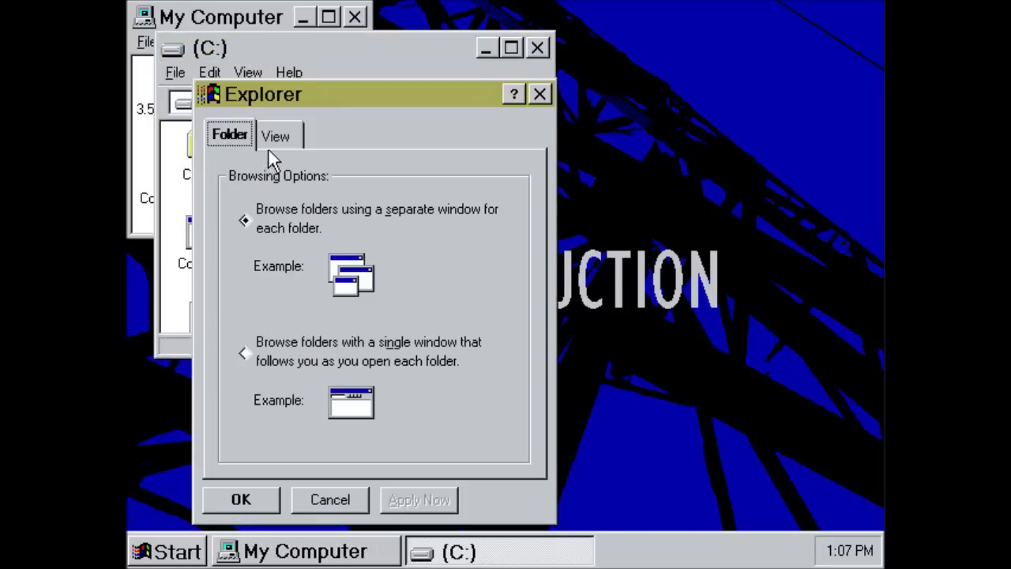
pyautogui.click(280, 354)
pyautogui.click(286, 135)
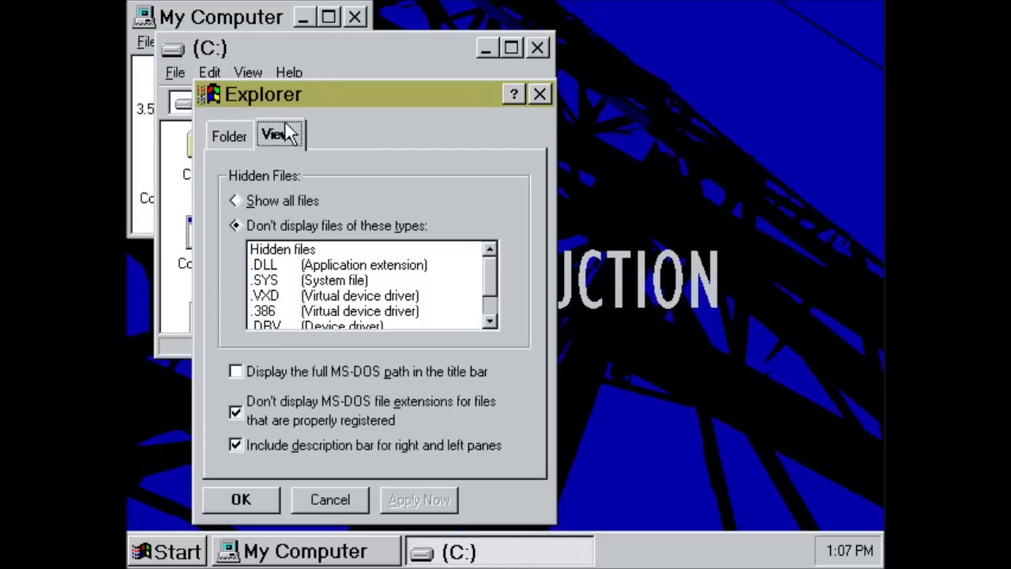
pyautogui.click(309, 203)
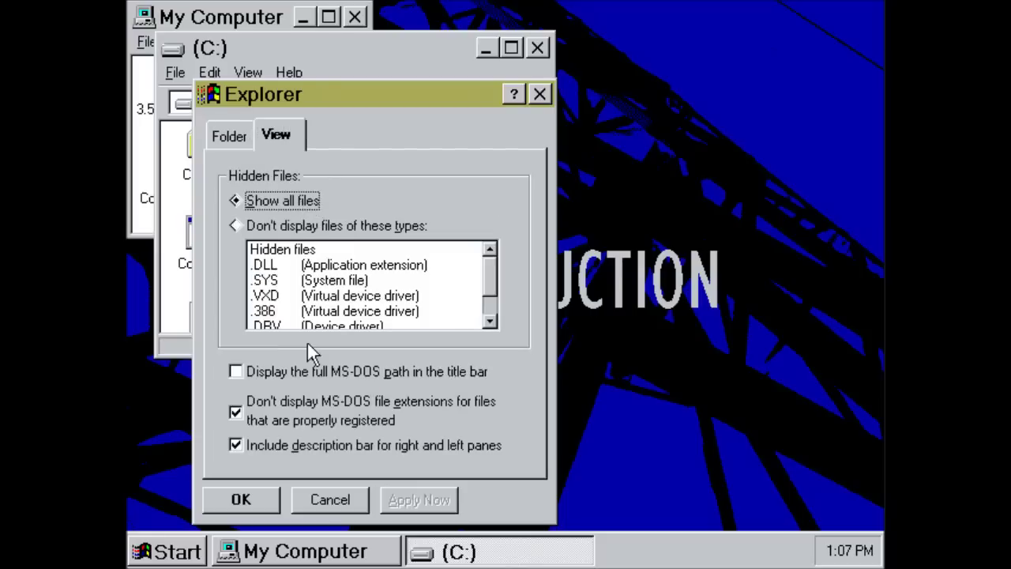
pyautogui.click(300, 367)
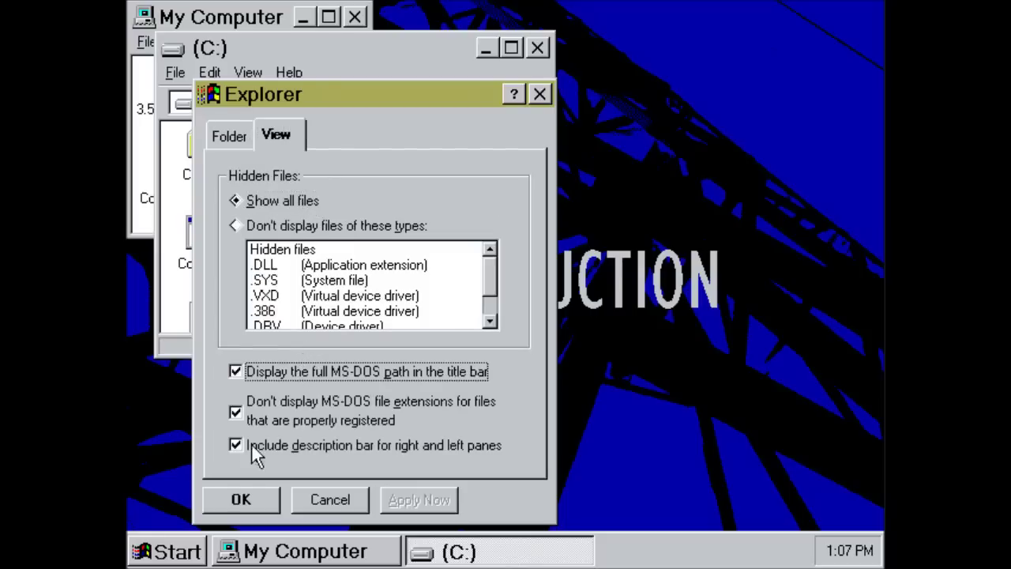
pyautogui.click(238, 500)
pyautogui.click(537, 47)
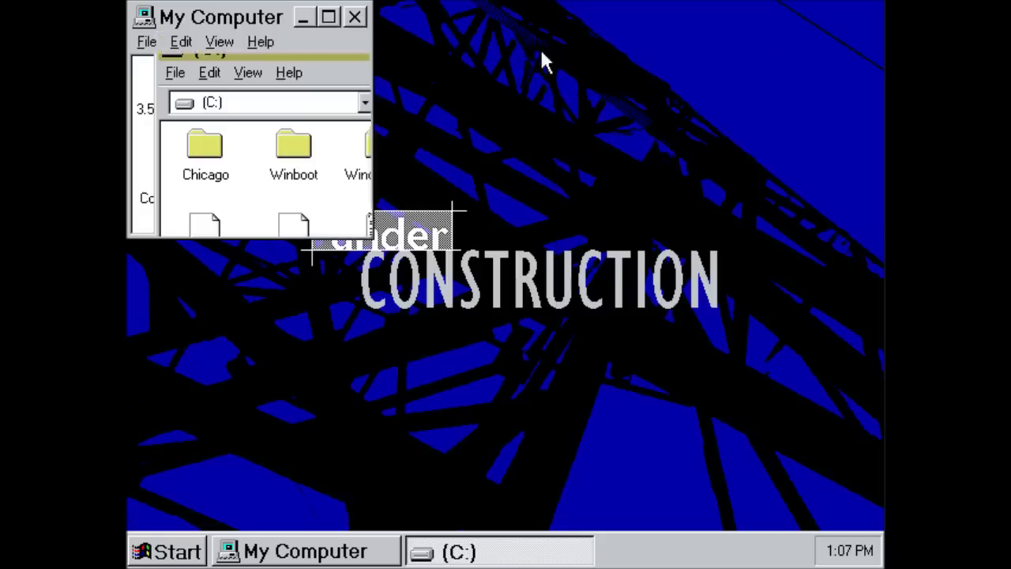
pyautogui.click(355, 18)
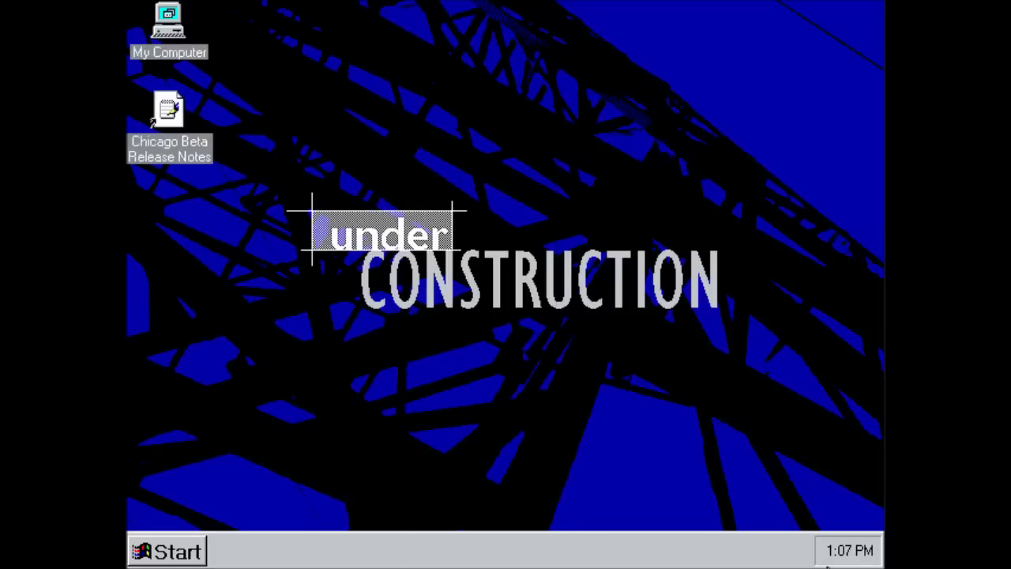
pyautogui.rightClick(243, 554)
pyautogui.click(255, 553)
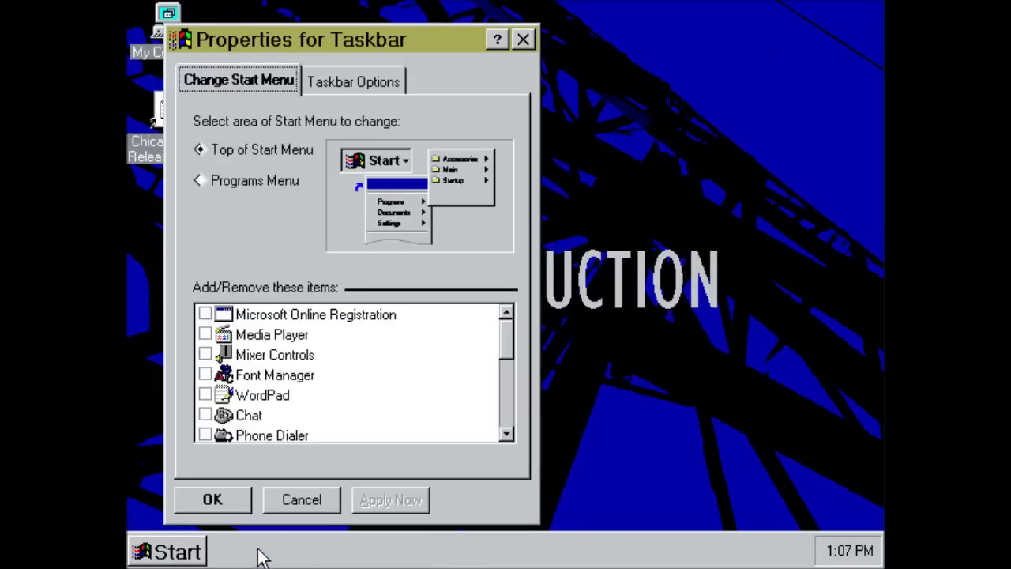
pyautogui.click(300, 499)
pyautogui.rightClick(247, 558)
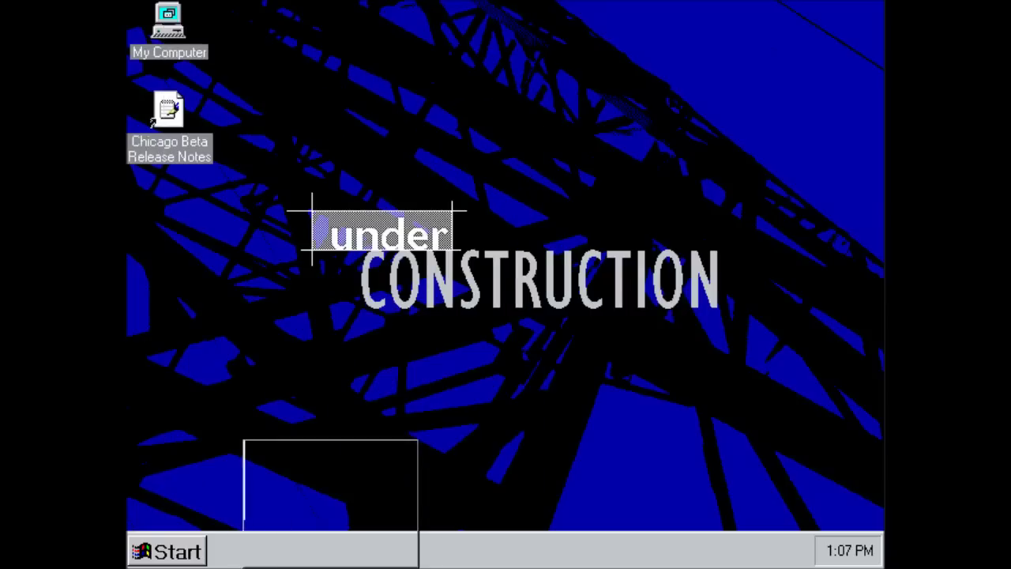
pyautogui.click(225, 470)
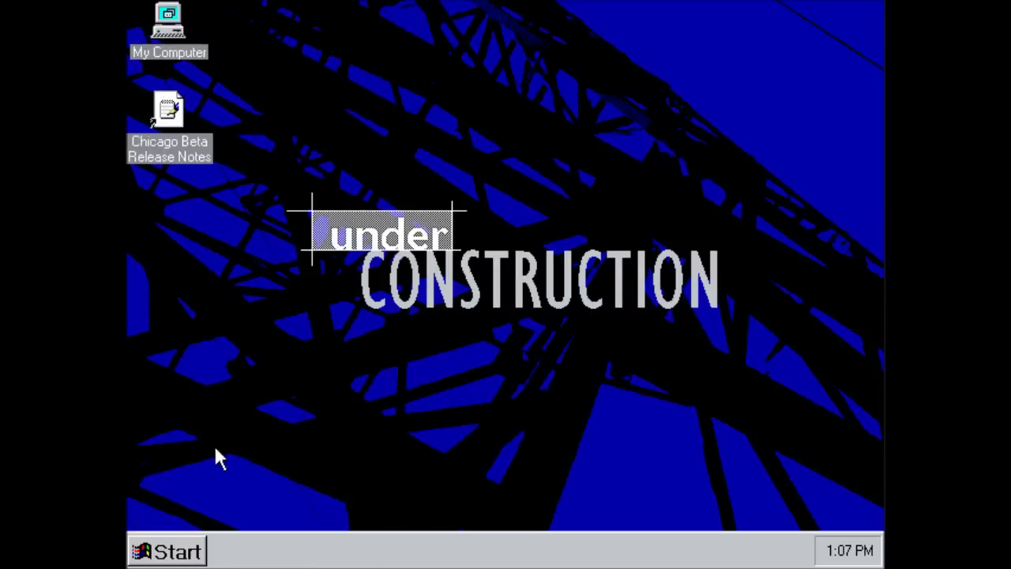
pyautogui.click(171, 559)
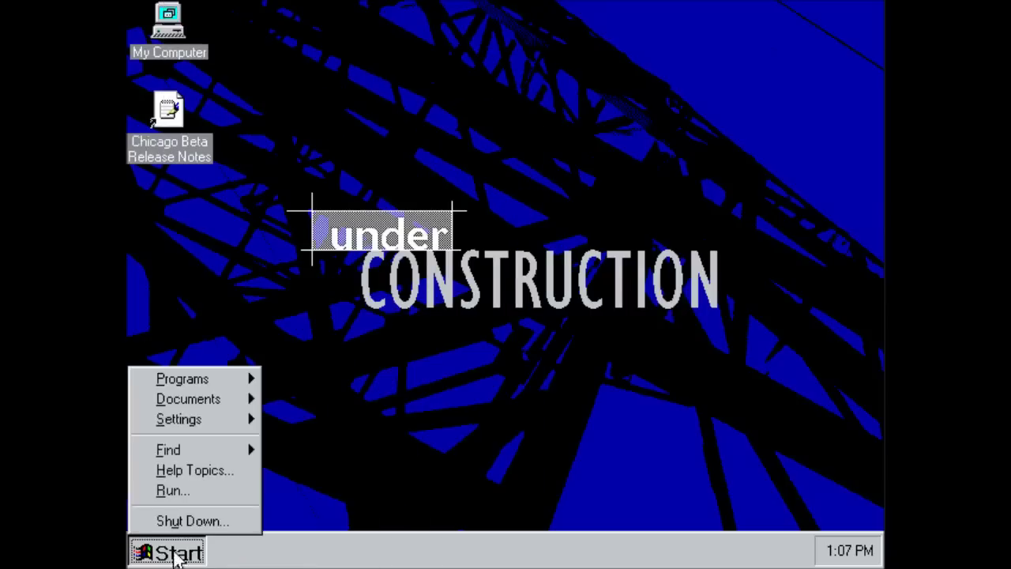
pyautogui.click(361, 471)
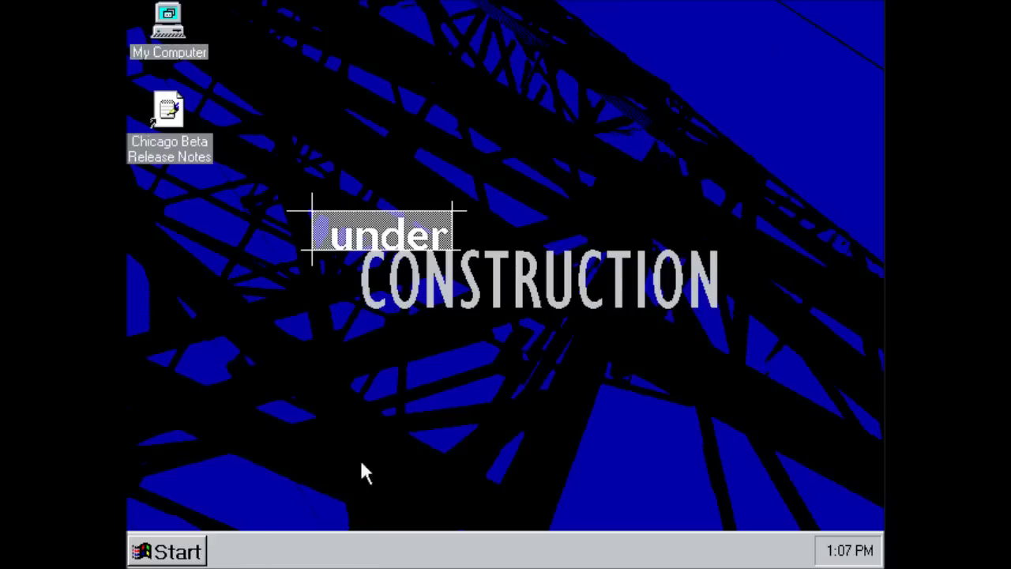
pyautogui.rightClick(259, 558)
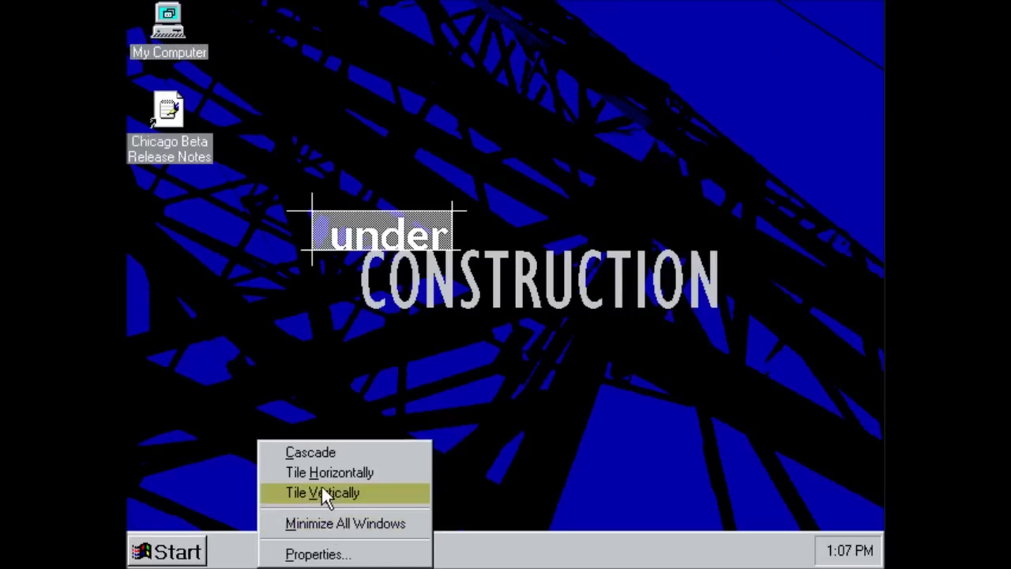
pyautogui.click(209, 311)
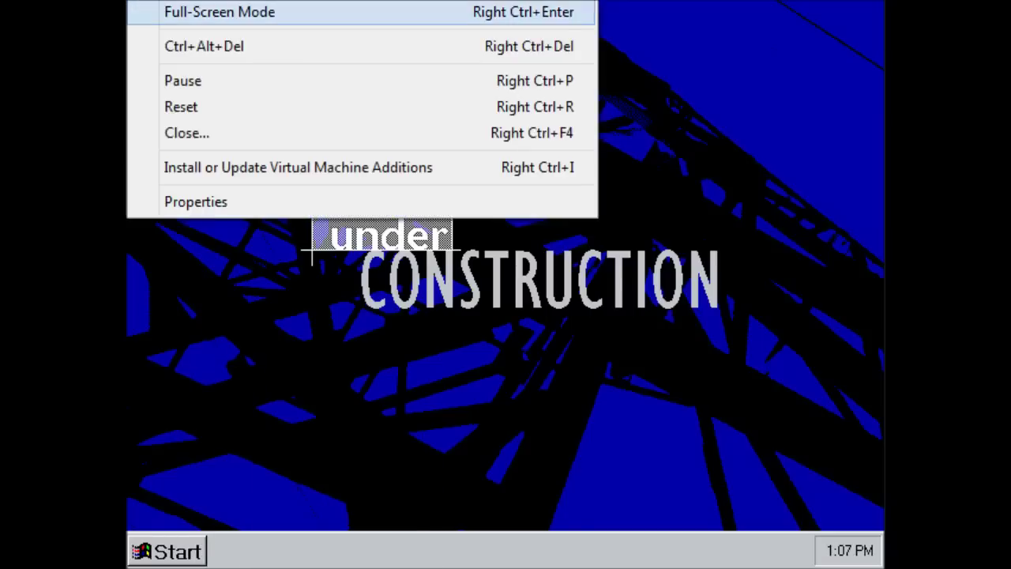
pyautogui.press('Down')
pyautogui.press('Return')
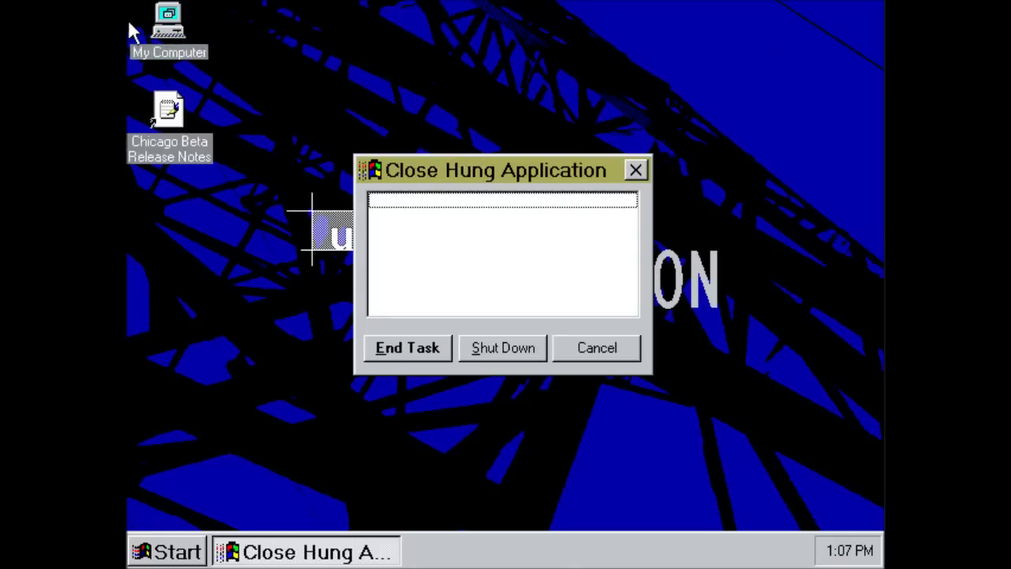
pyautogui.press('Escape')
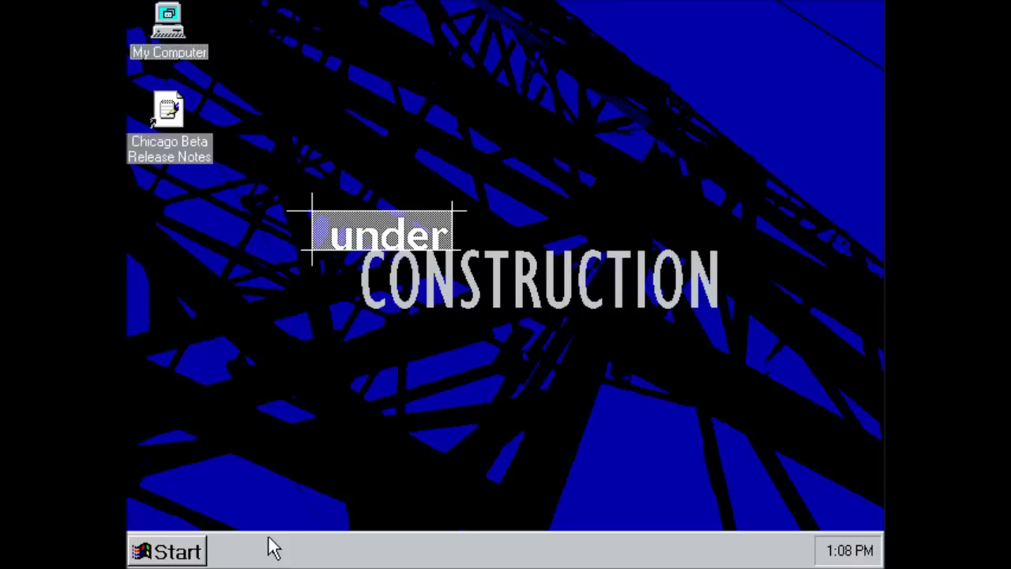
pyautogui.click(162, 555)
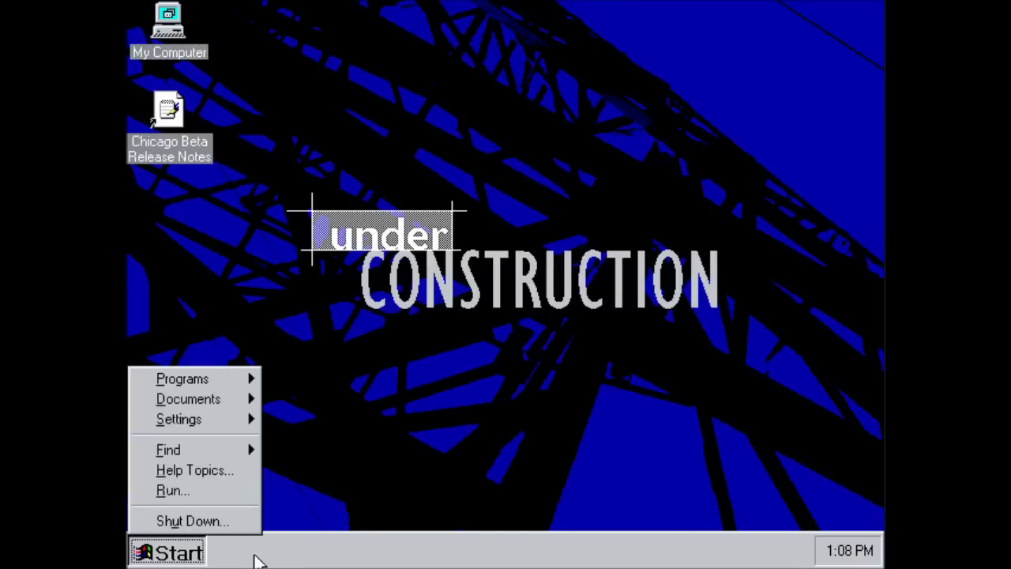
pyautogui.moveTo(183, 379)
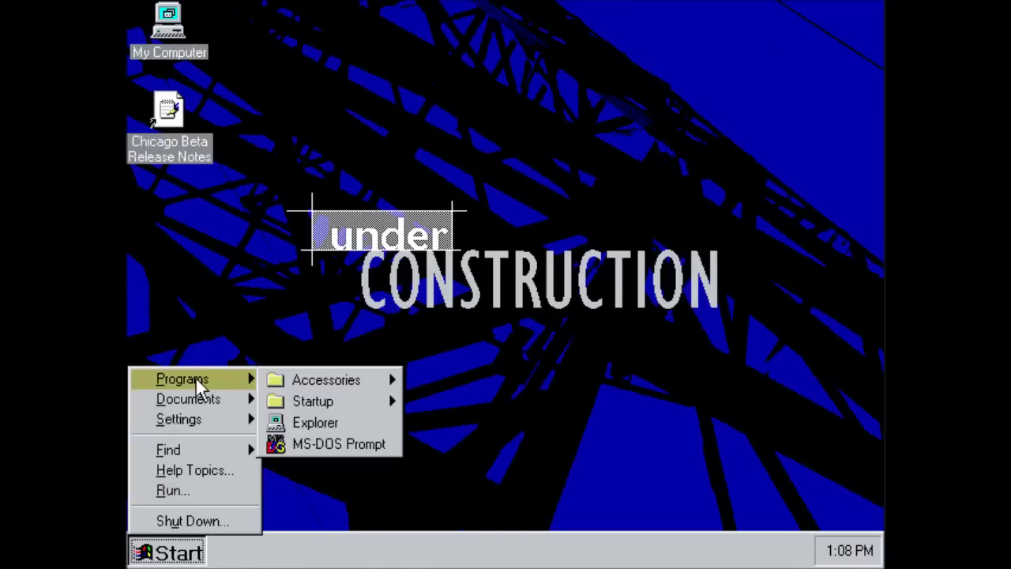
pyautogui.click(370, 424)
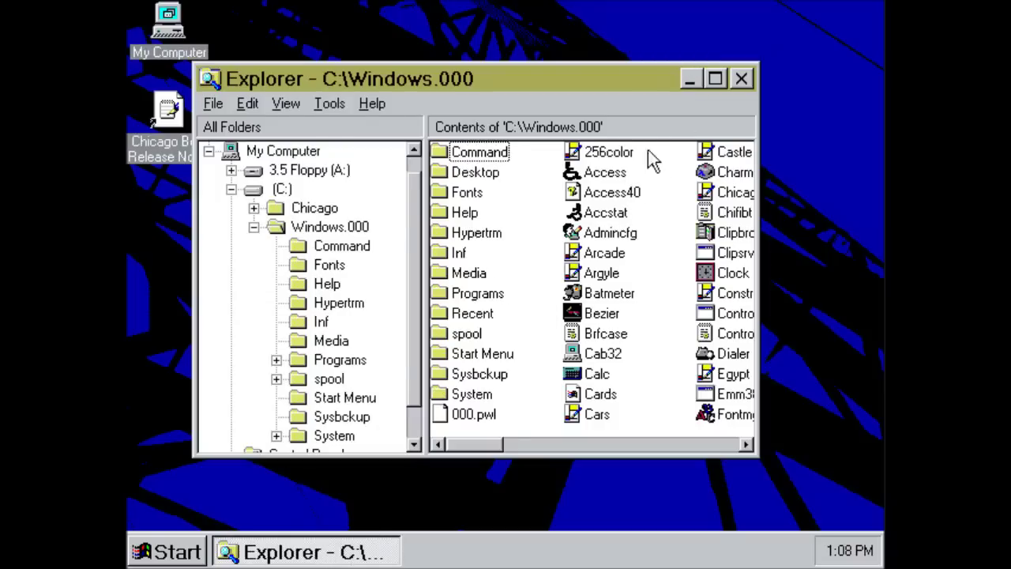
pyautogui.click(687, 79)
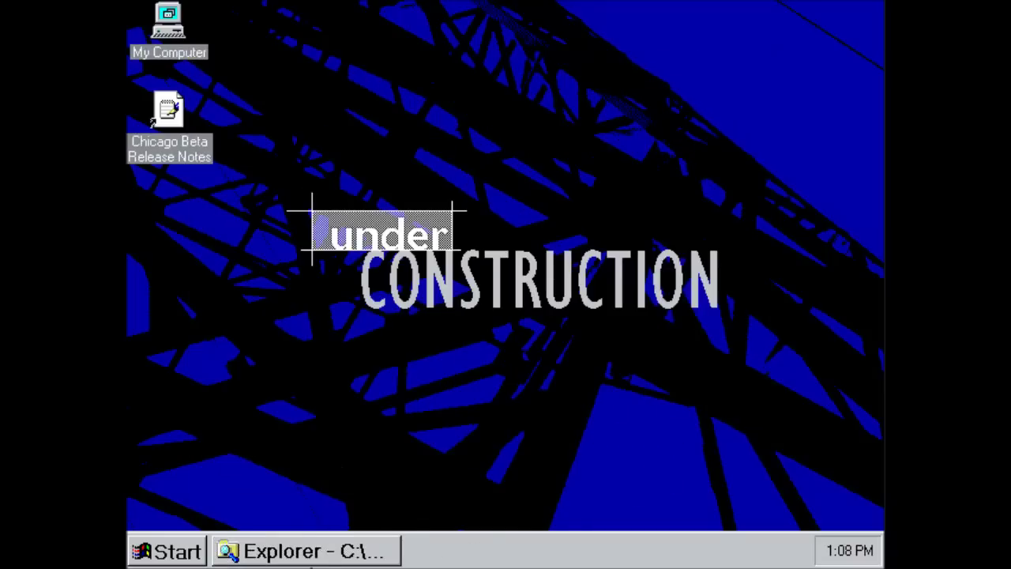
pyautogui.click(320, 553)
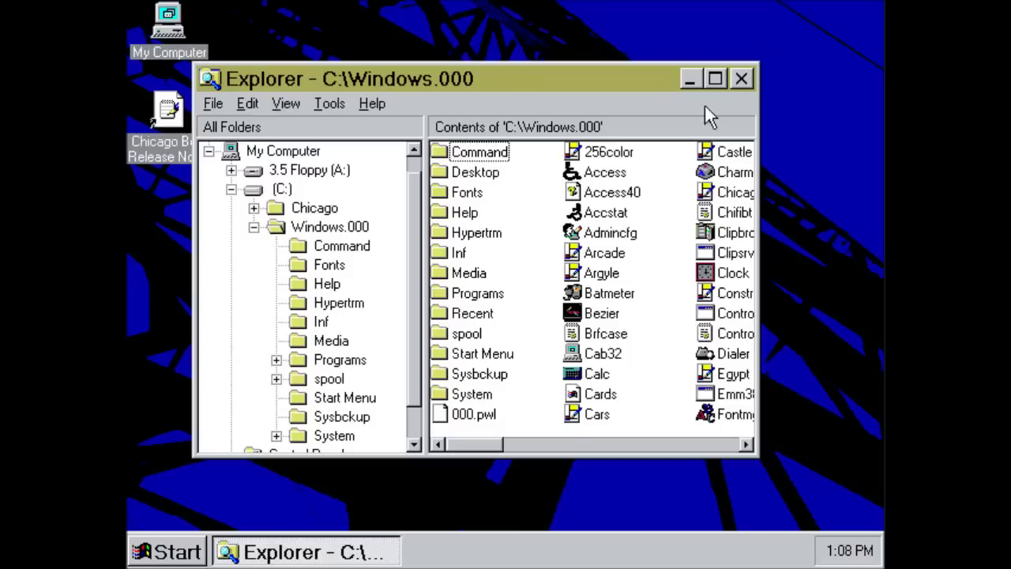
pyautogui.click(742, 79)
pyautogui.click(169, 552)
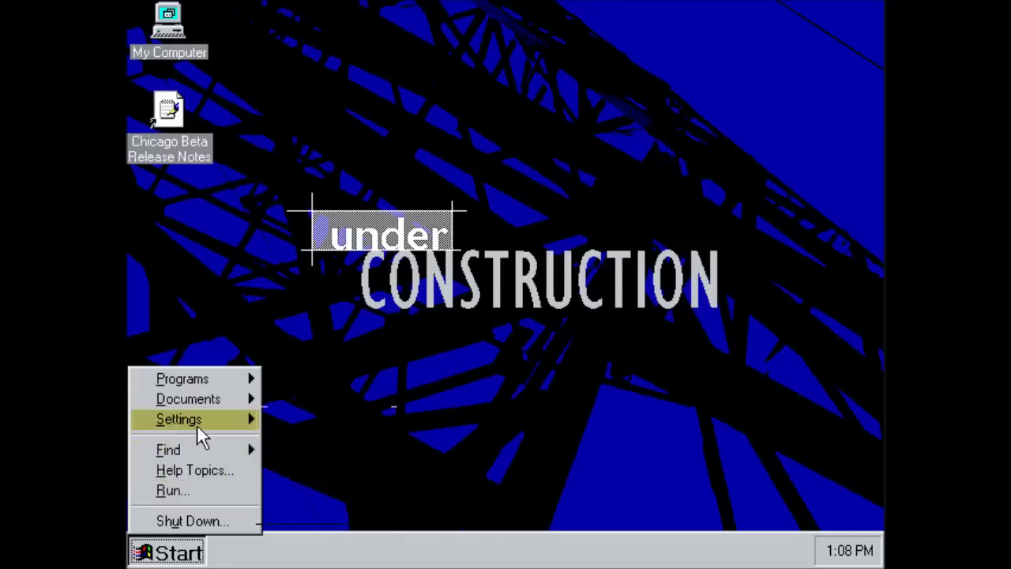
pyautogui.moveTo(179, 419)
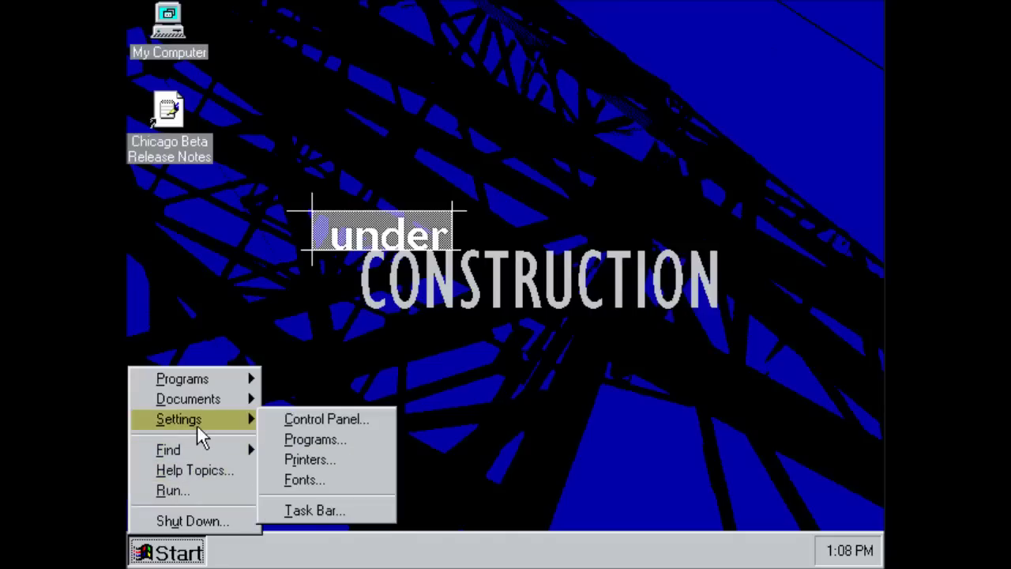
# Step: Shut down the computer from the Start menu, confirming 'Shutdown the computer' with OK
pyautogui.click(162, 521)
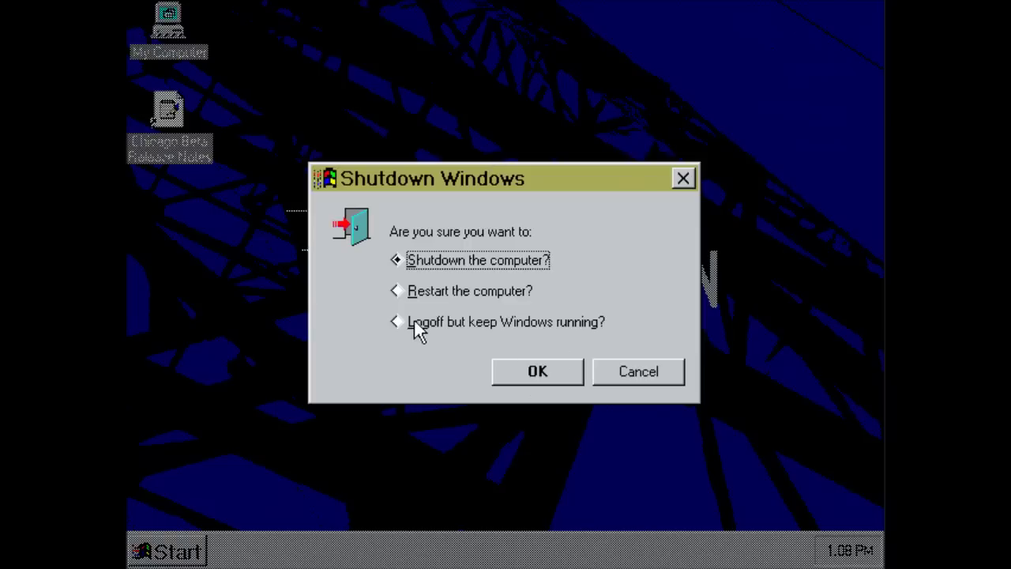
pyautogui.click(547, 373)
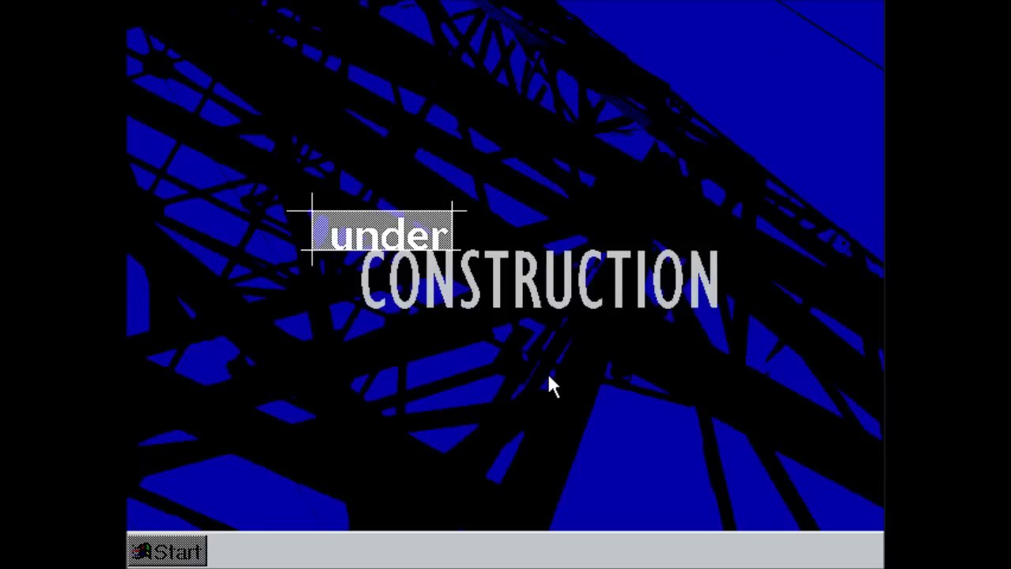